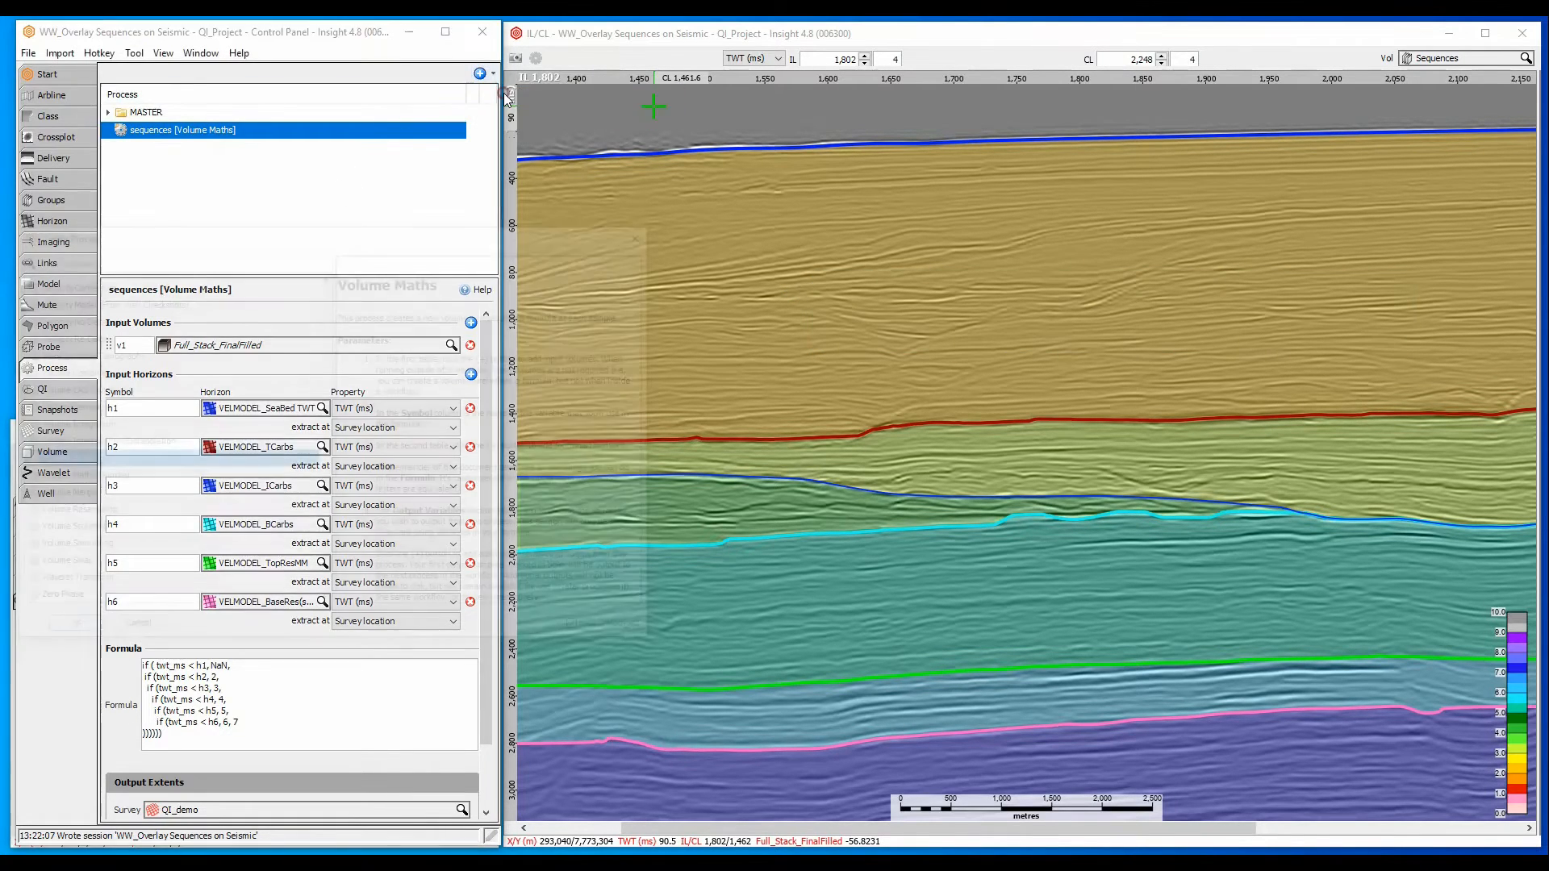
- Create a Volume Maths process named DipLeft and add Full_Stack_FinalFilled as its input volume v1
left_click(67, 631)
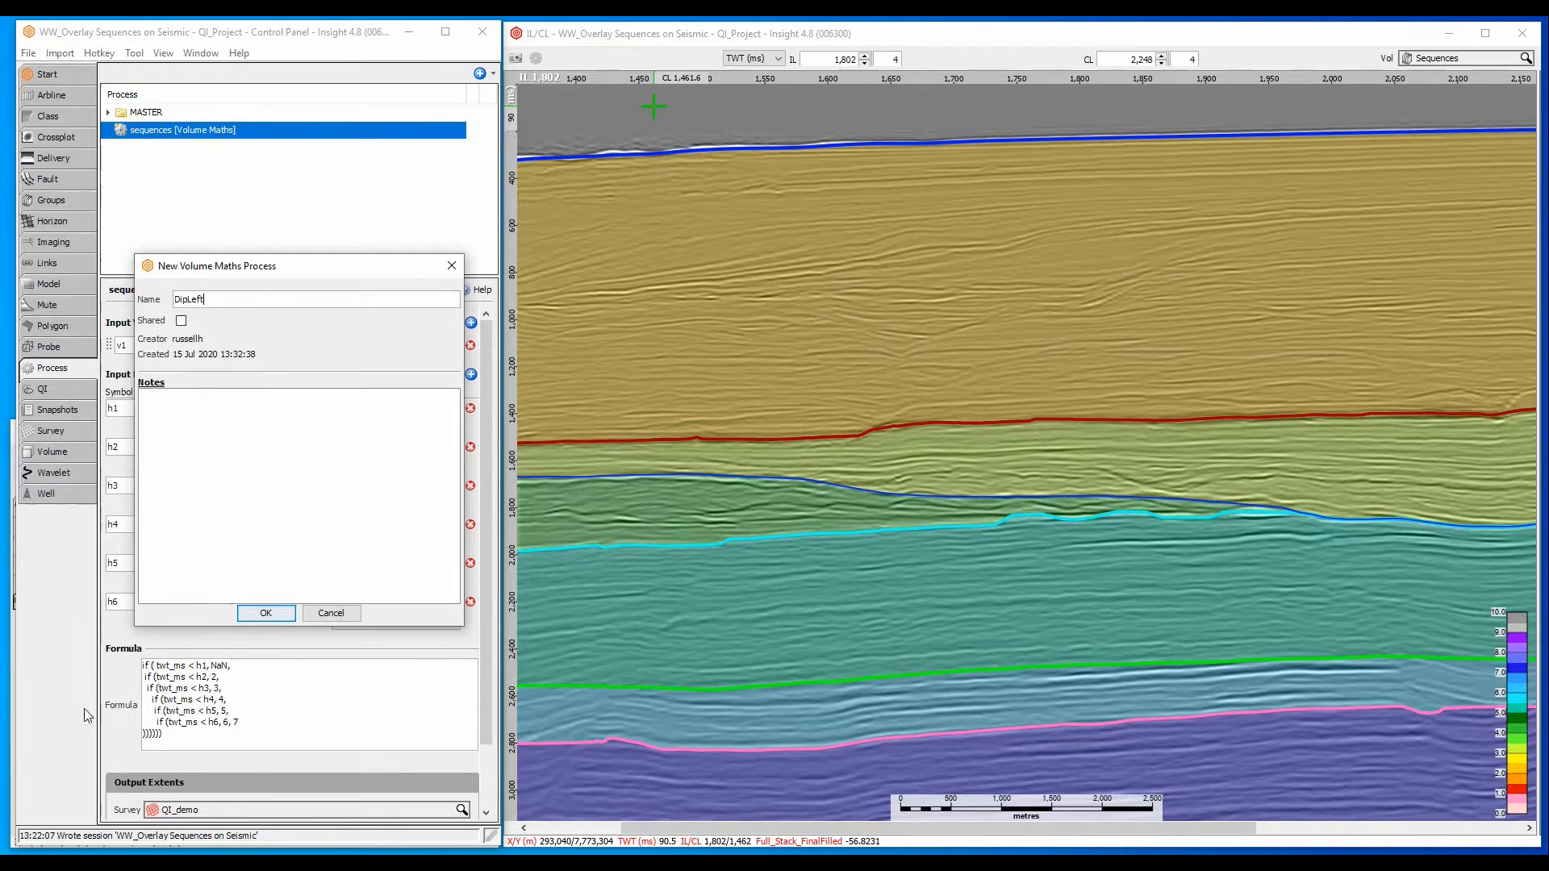
left_click(263, 613)
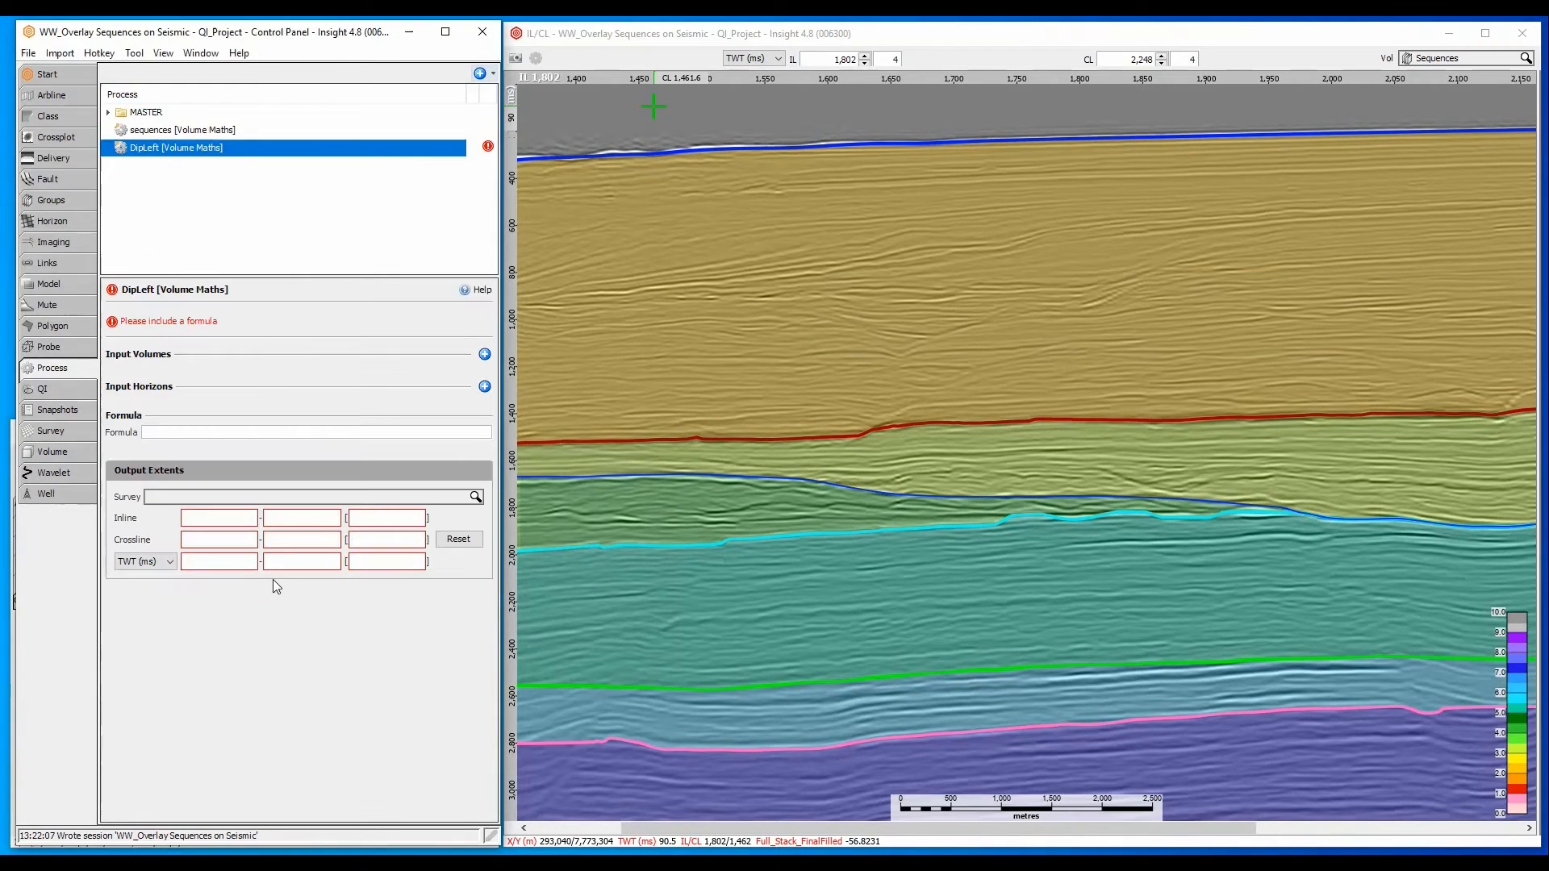
left_click(485, 355)
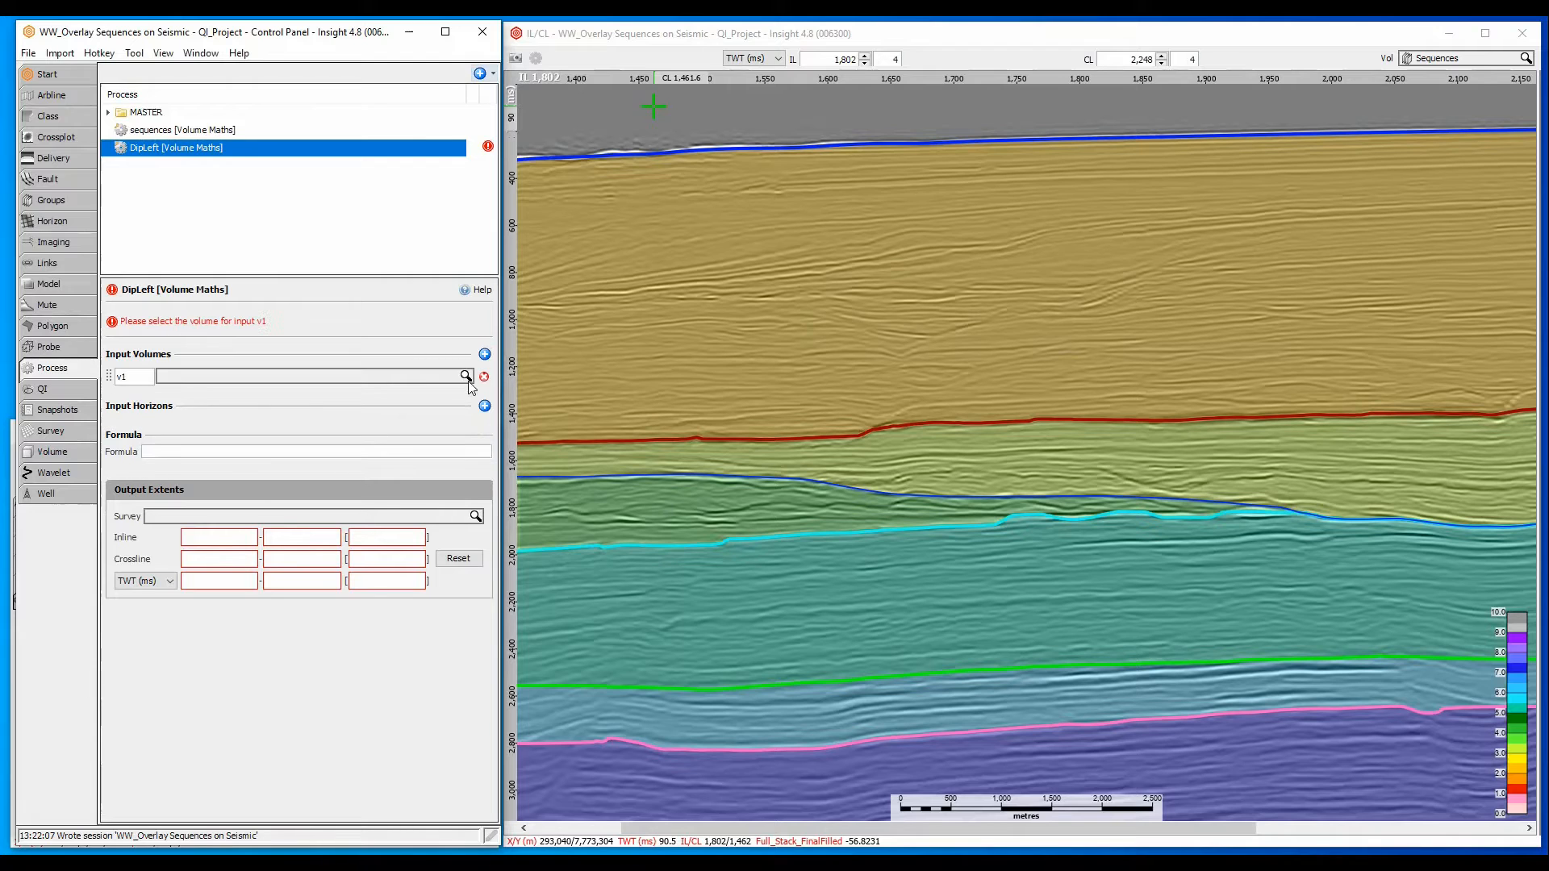
left_click(451, 377)
left_click(308, 411)
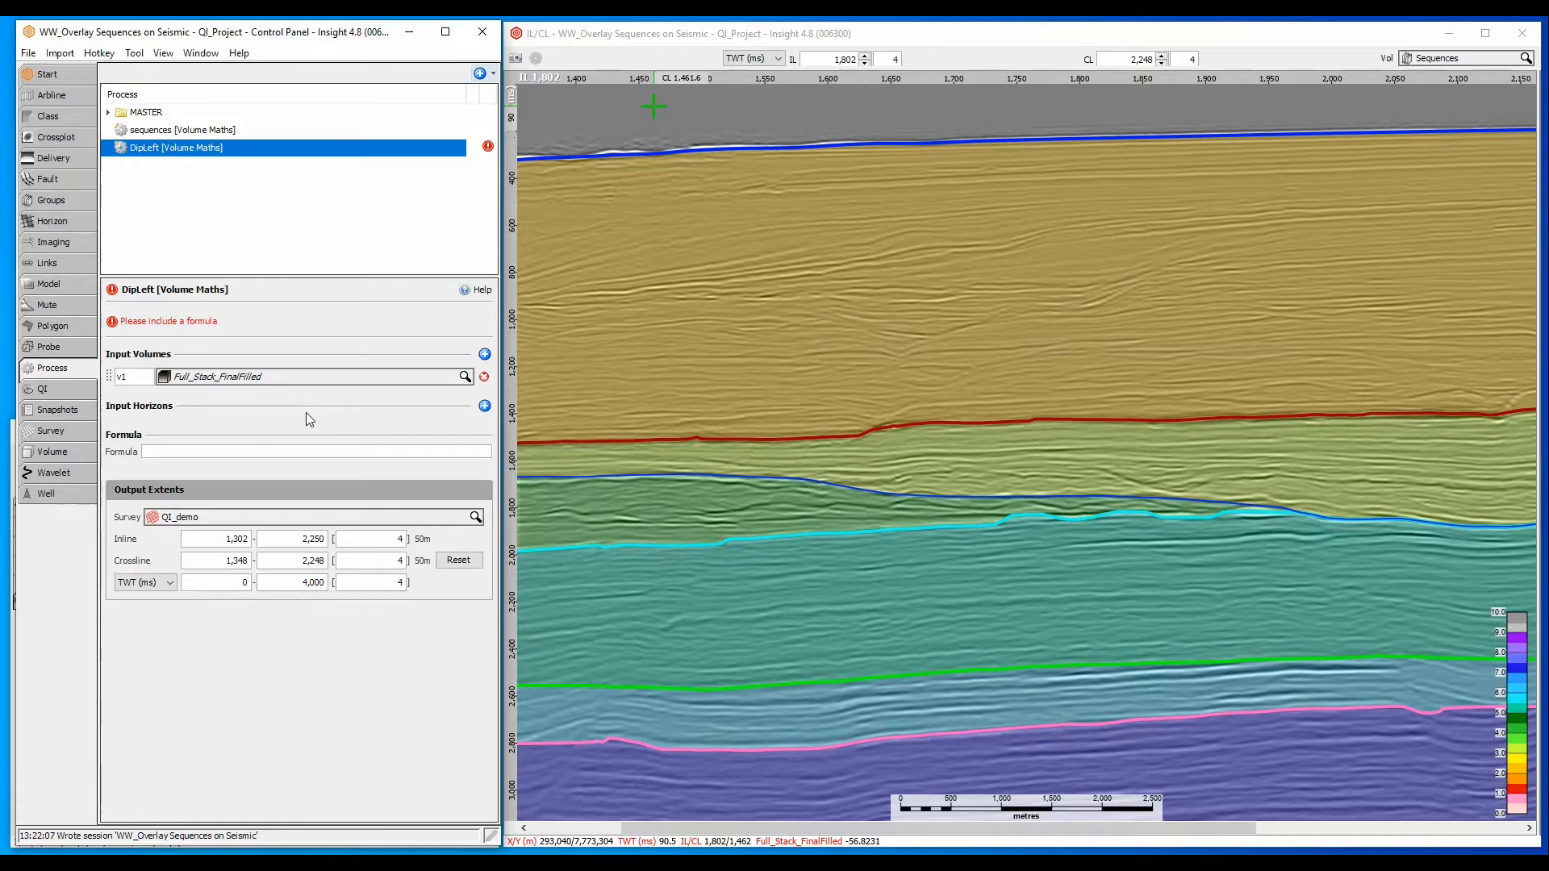
- Read the Volume Maths help on usable formula variables and trace header names, including the time, inline and crossline variables
left_click(466, 288)
left_click_drag(379, 153, 893, 153)
left_click_drag(1065, 212, 1066, 250)
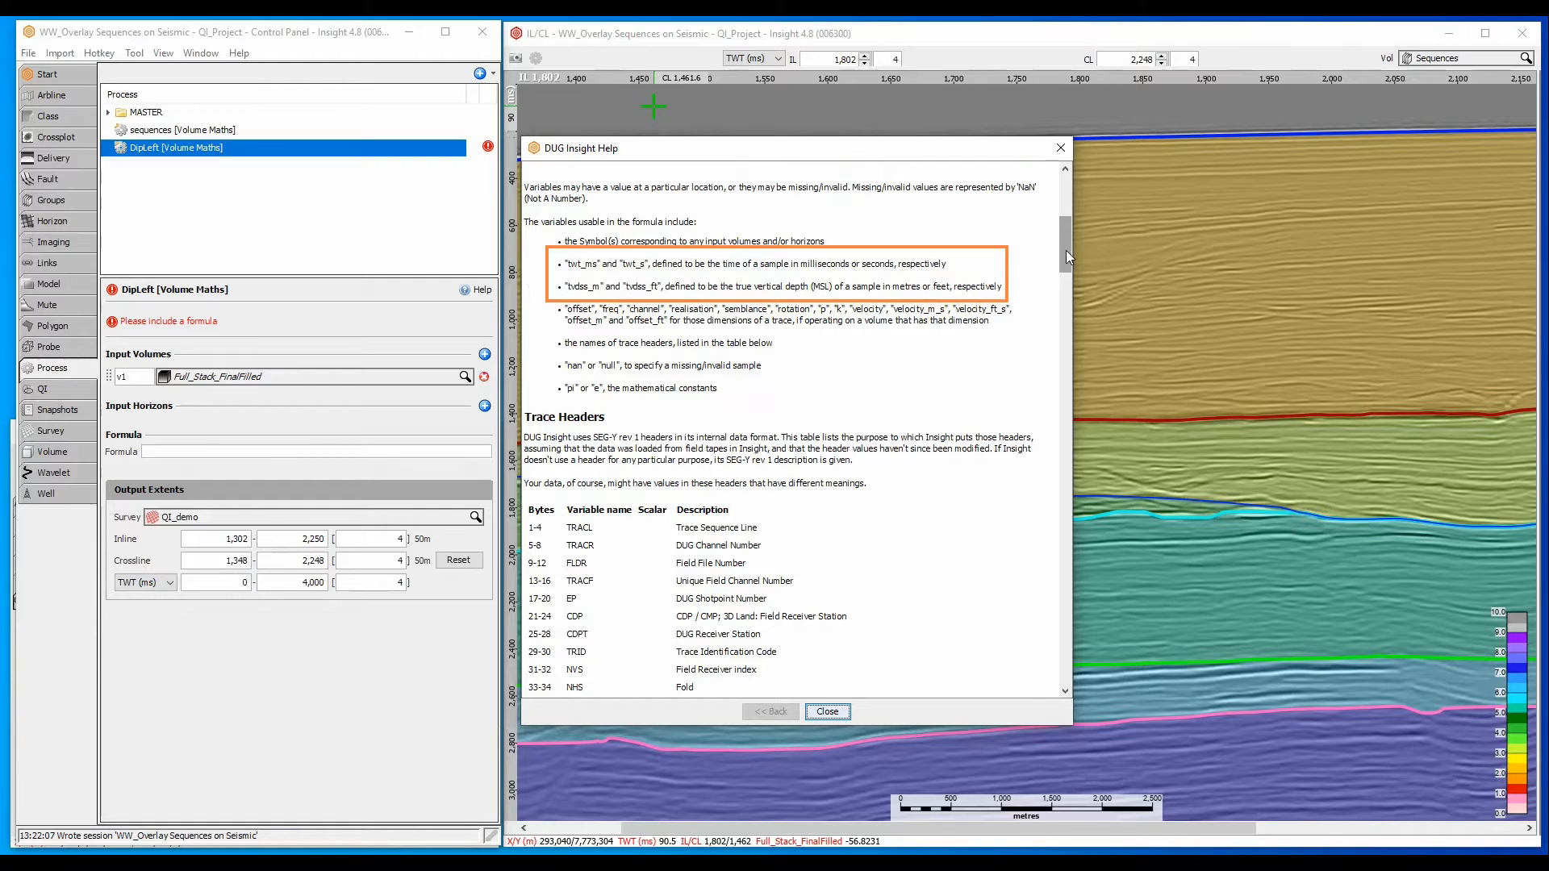
left_click_drag(1066, 250, 1072, 385)
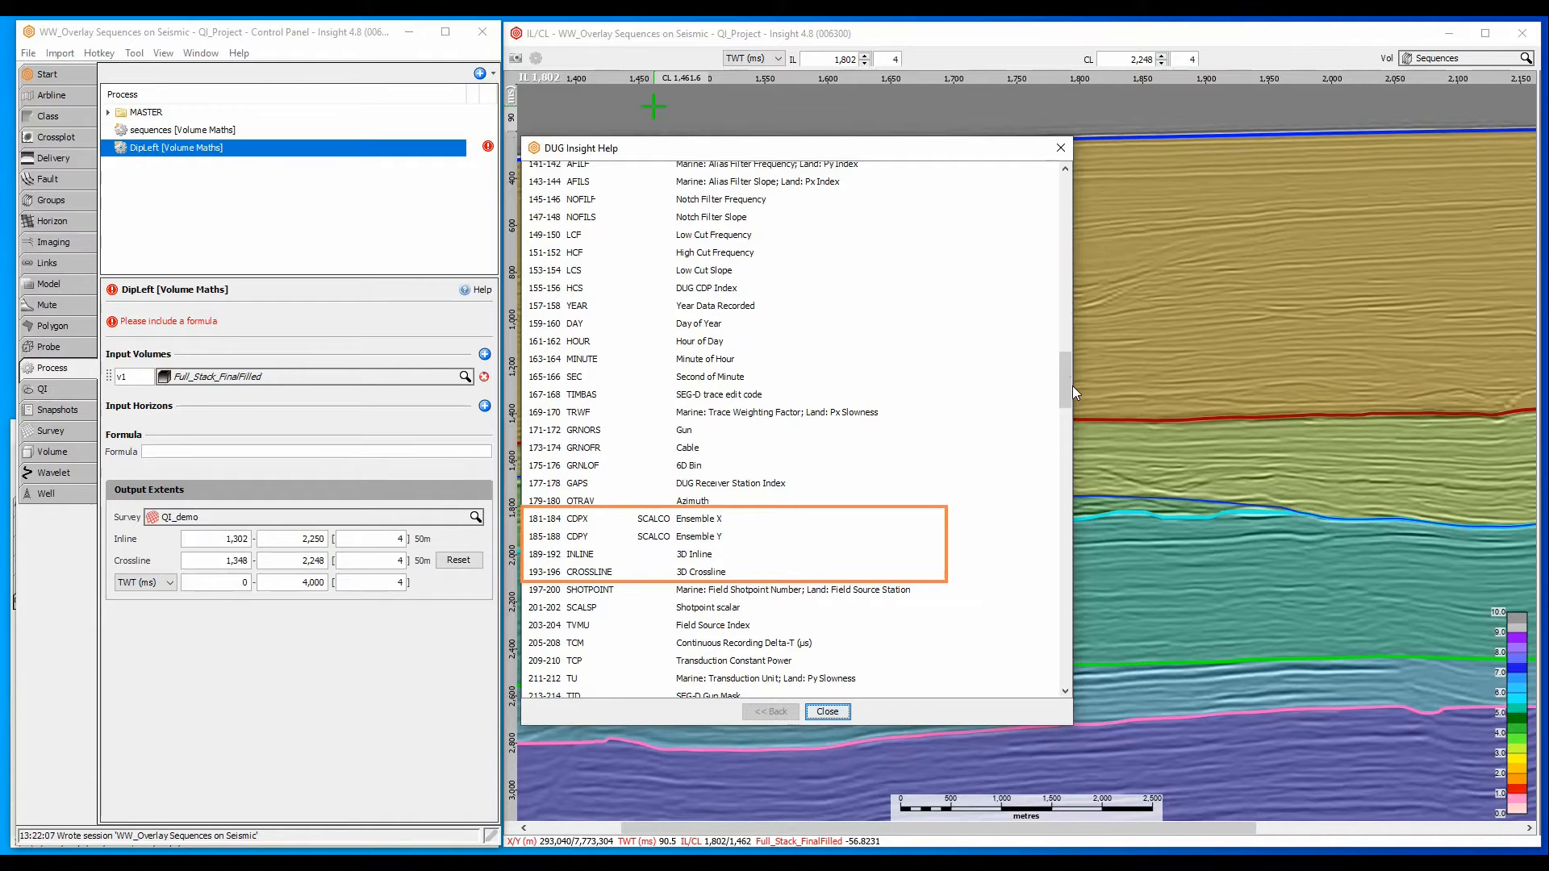
left_click(813, 715)
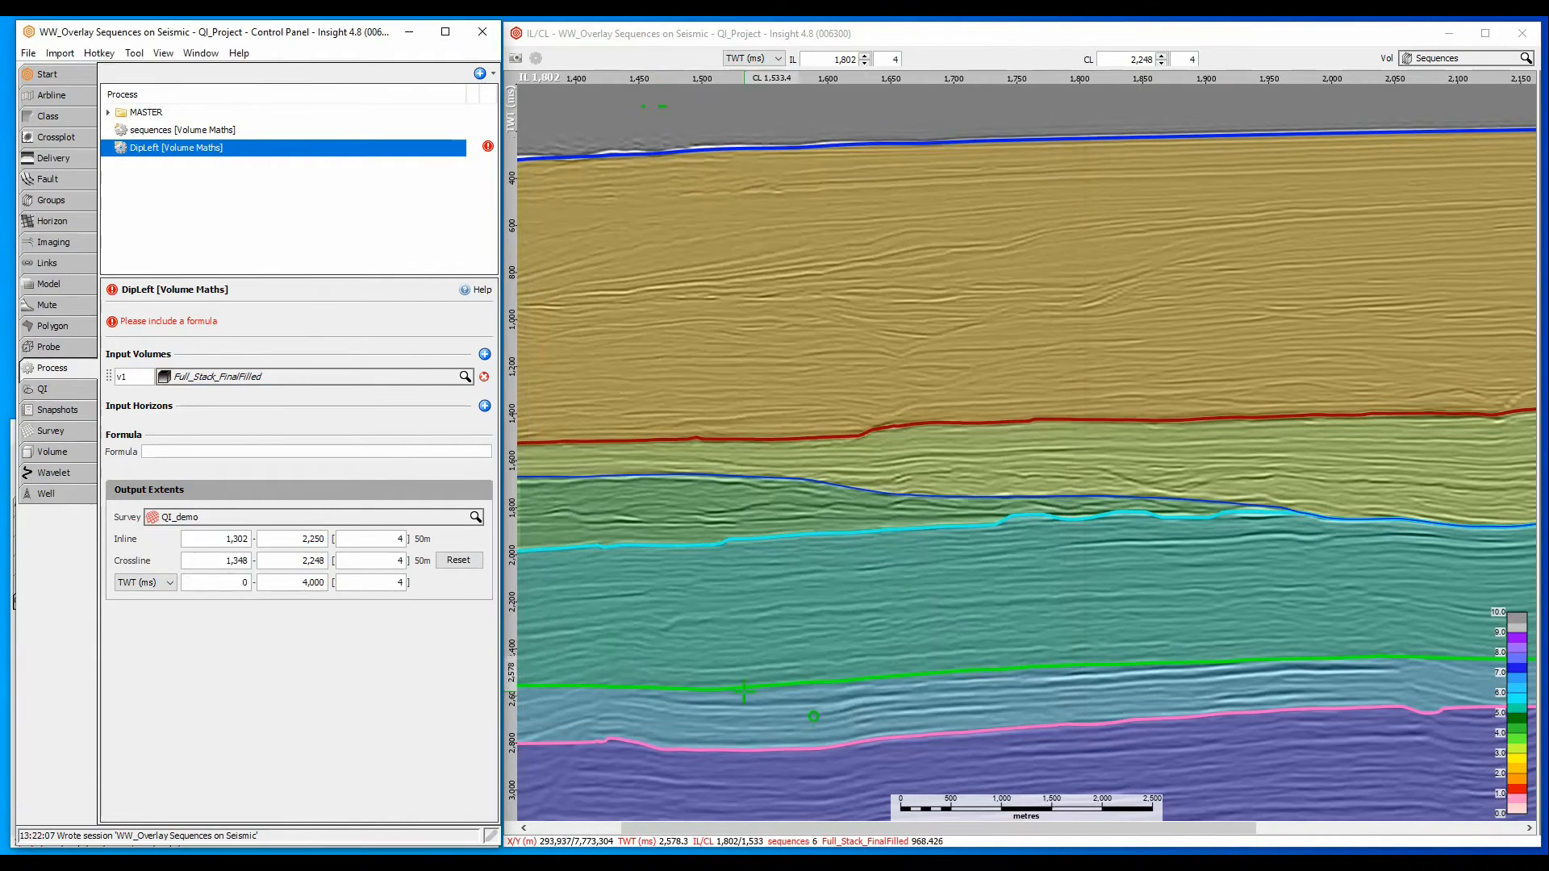
- Set the DipLeft formula to twt_ms + inline + crossline and display the DipLeft volume in the IL/CL view
type("t")
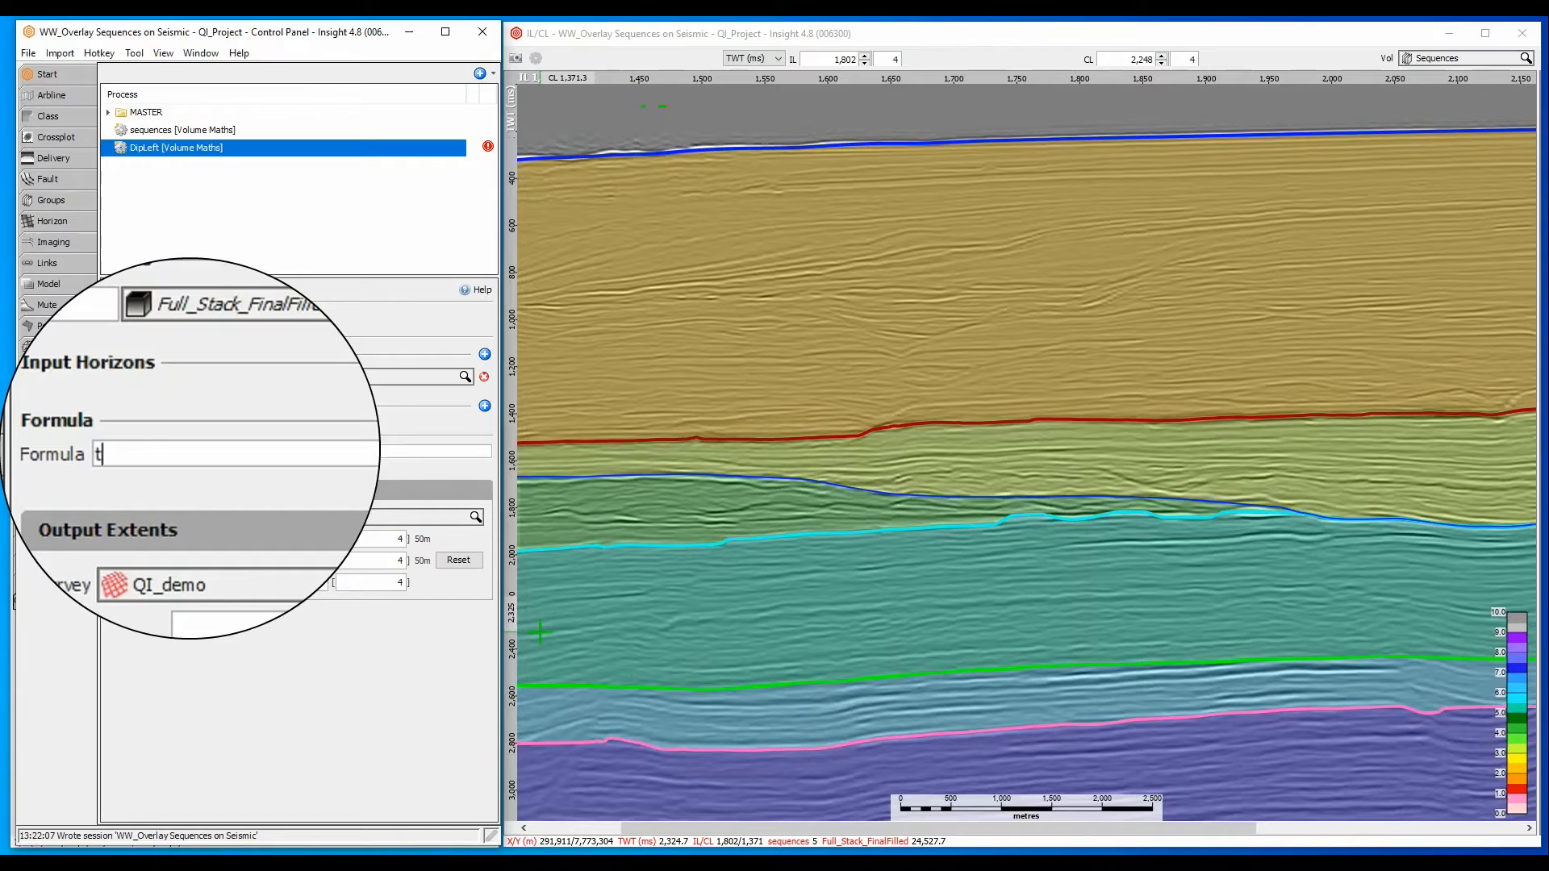
type("wt_ms + inline + crossline")
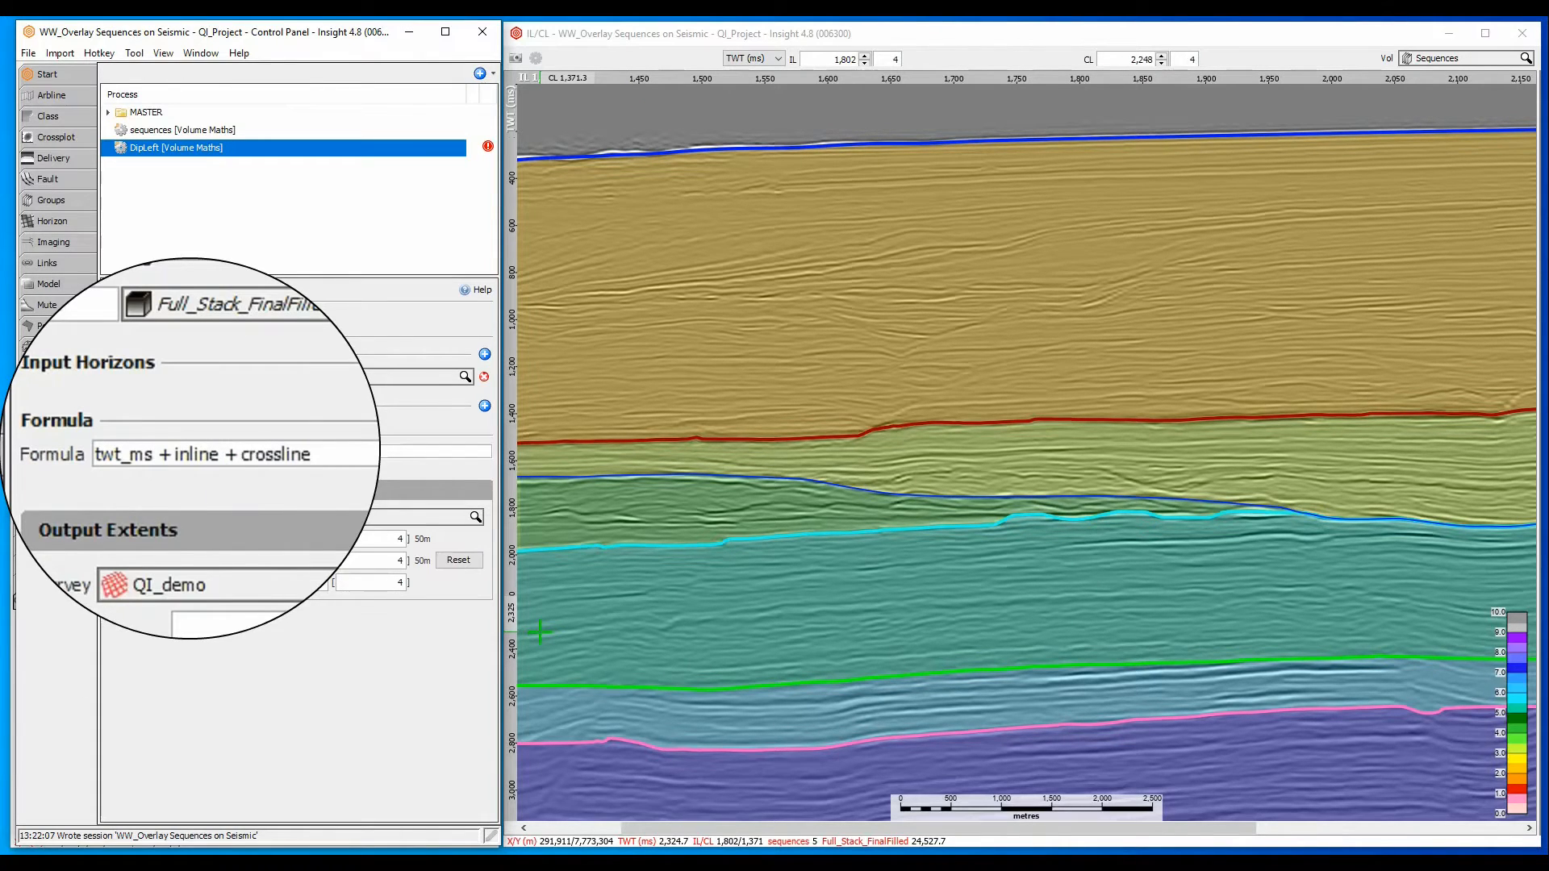
left_click(285, 536)
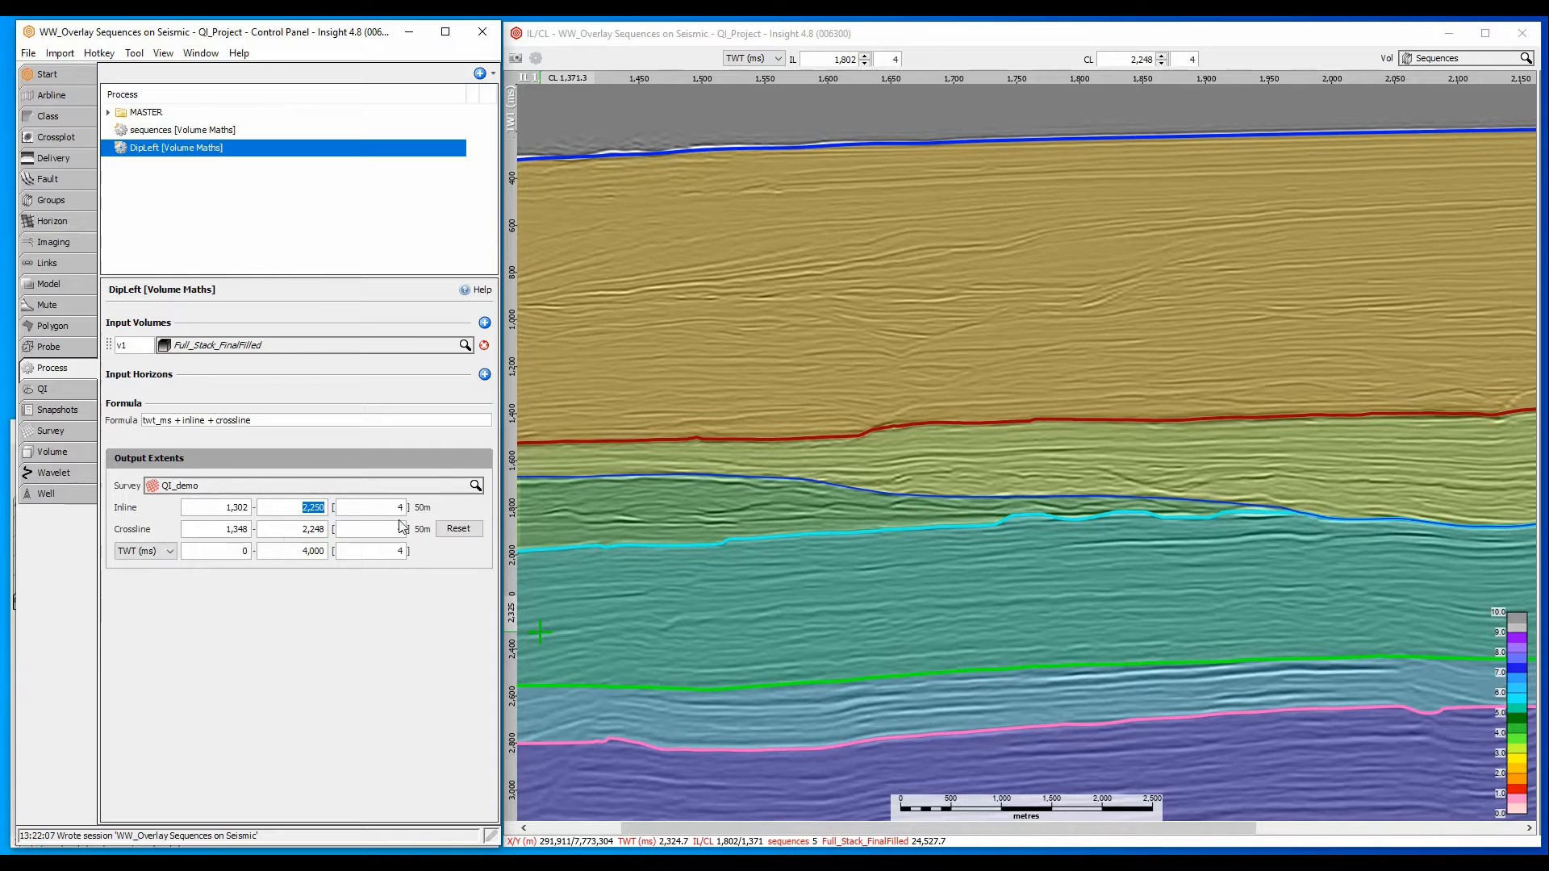
left_click(1436, 58)
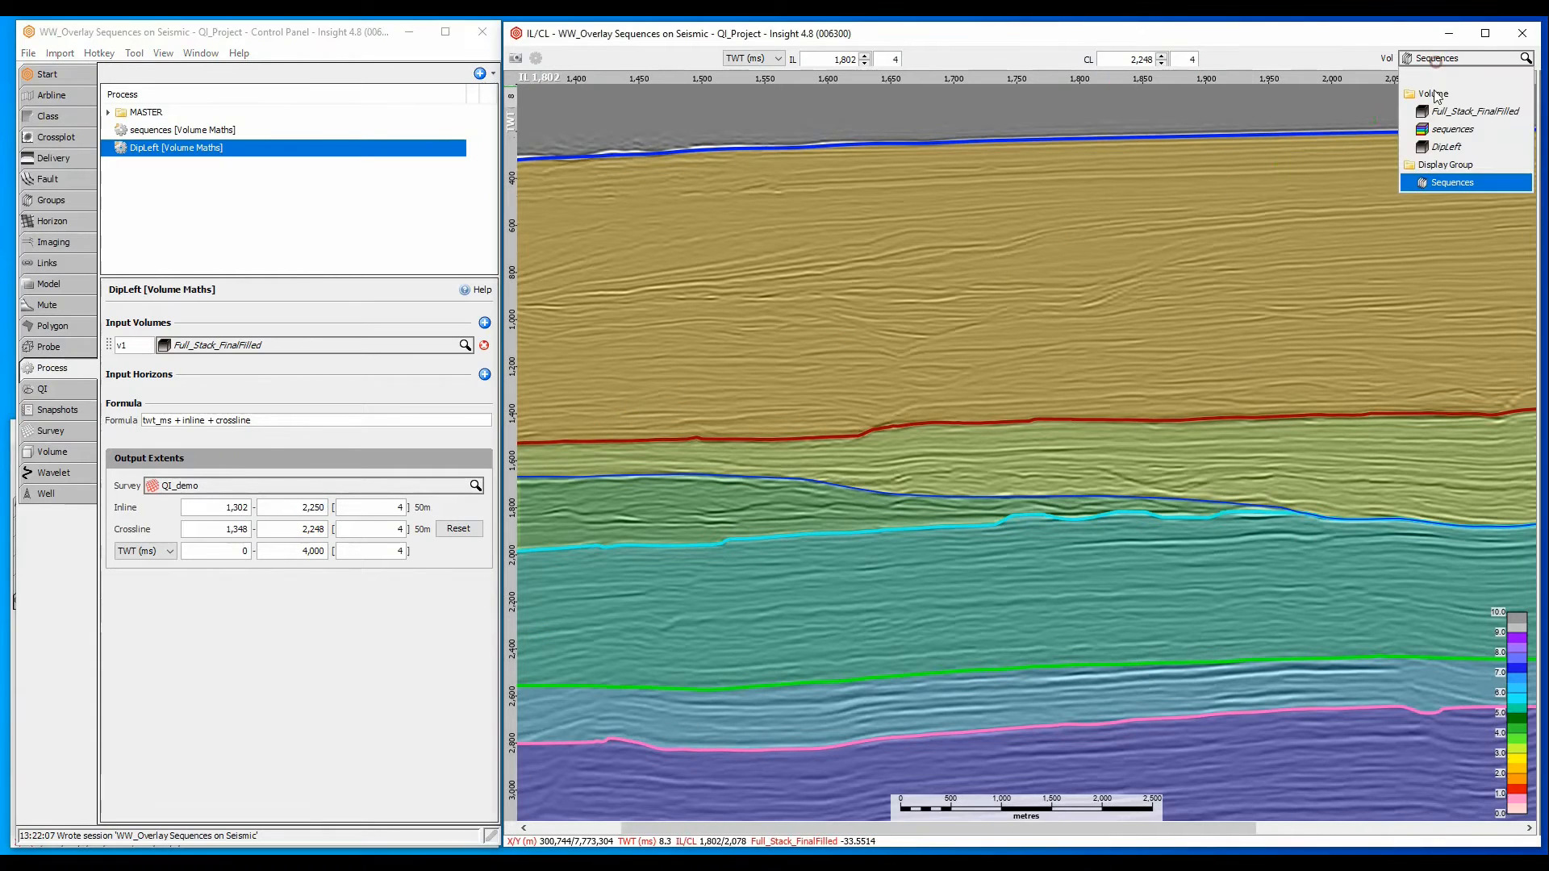
left_click(1444, 147)
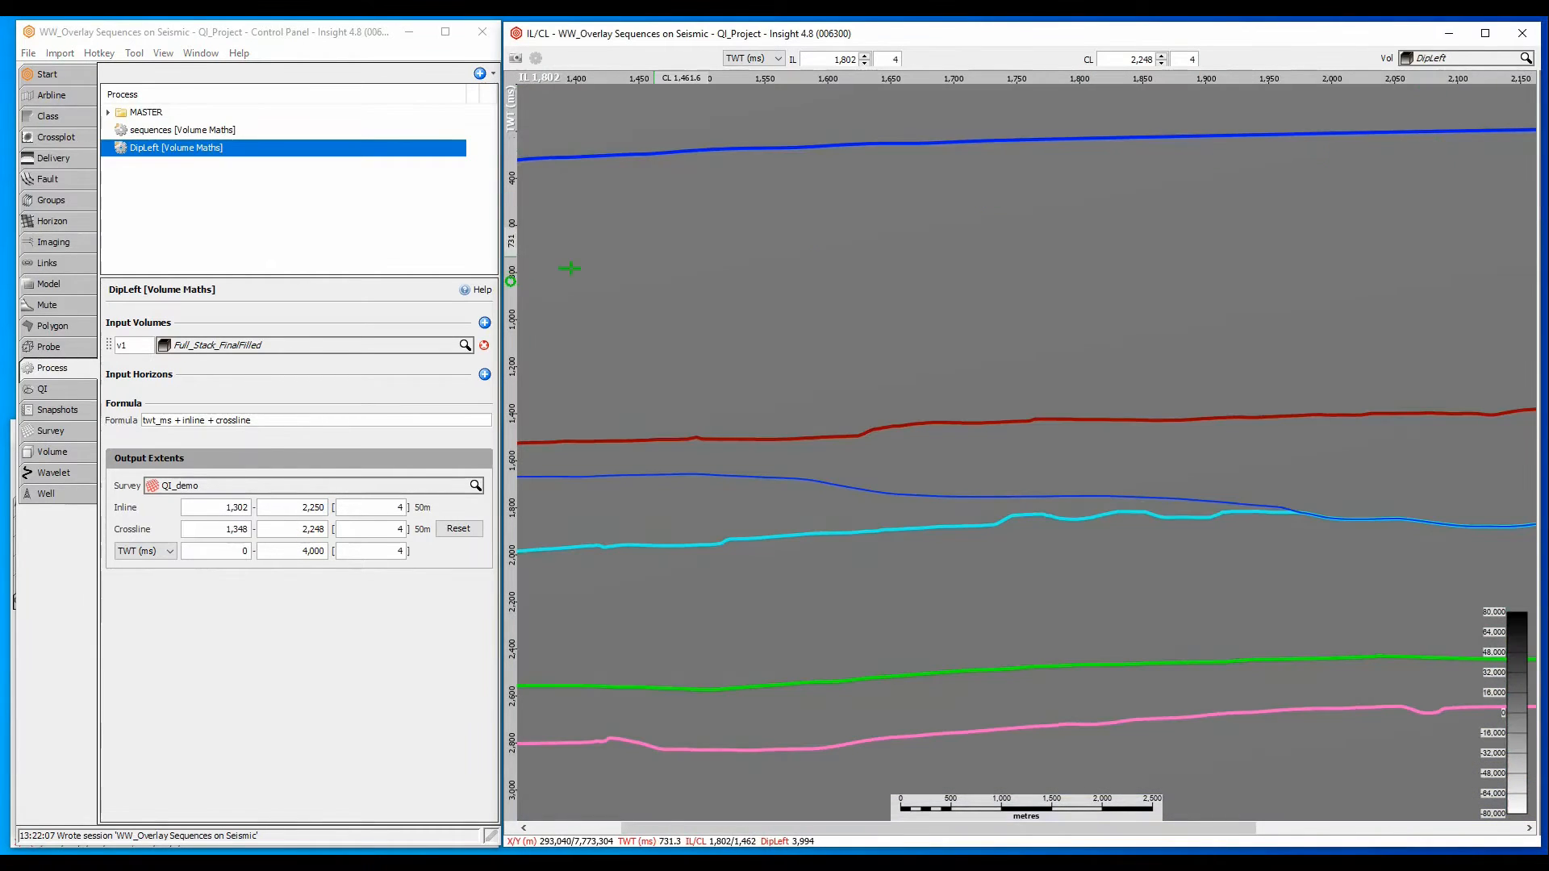
- Check the DipLeft volume's settings and create a new class named DipLeft
left_click(91, 452)
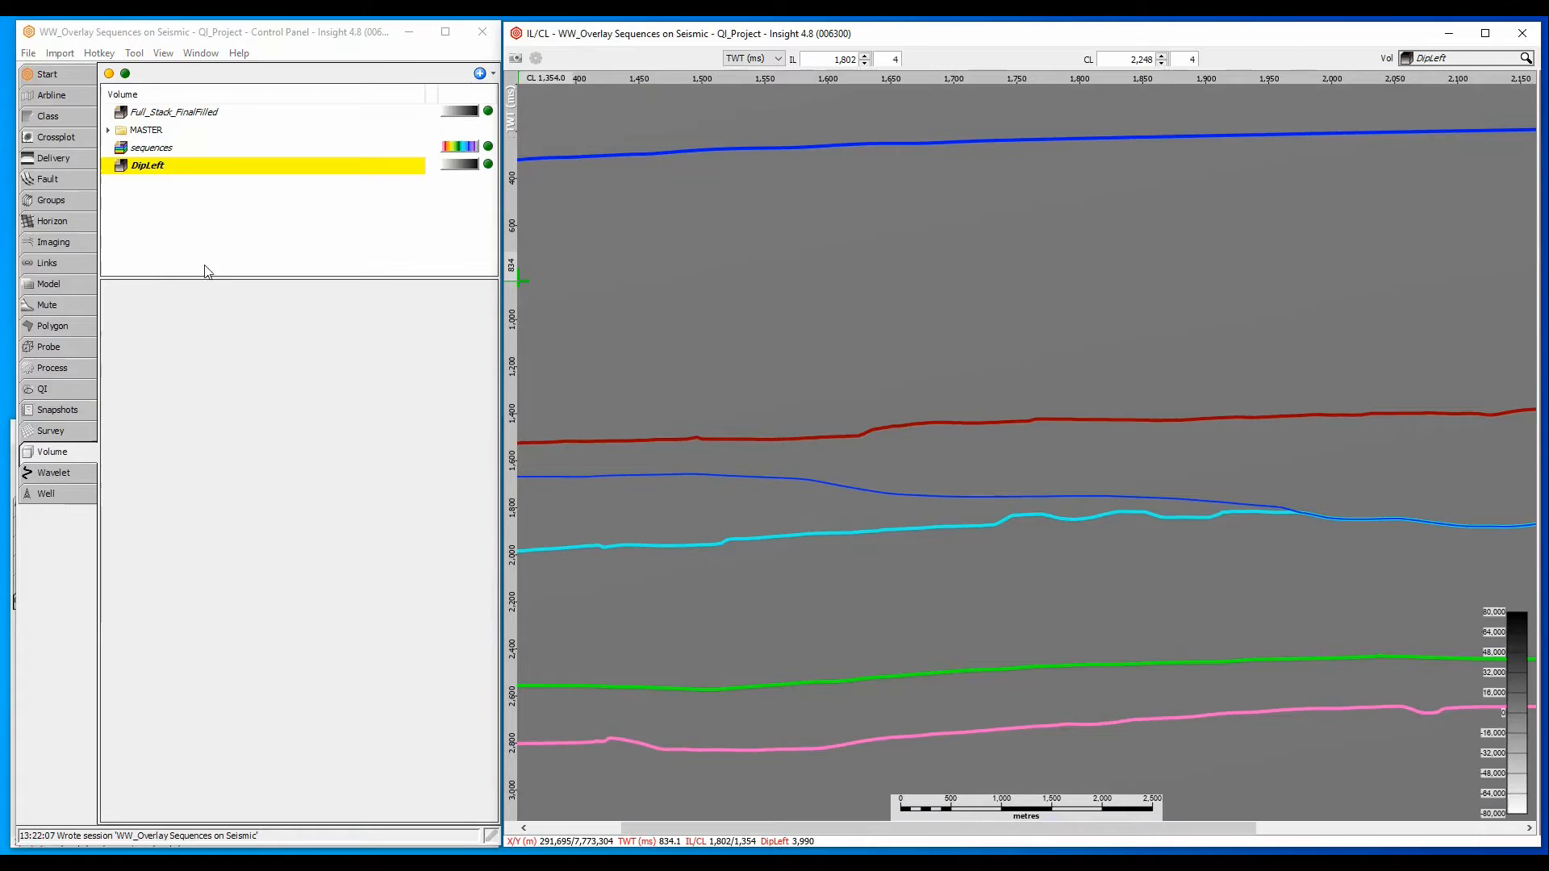
left_click(203, 173)
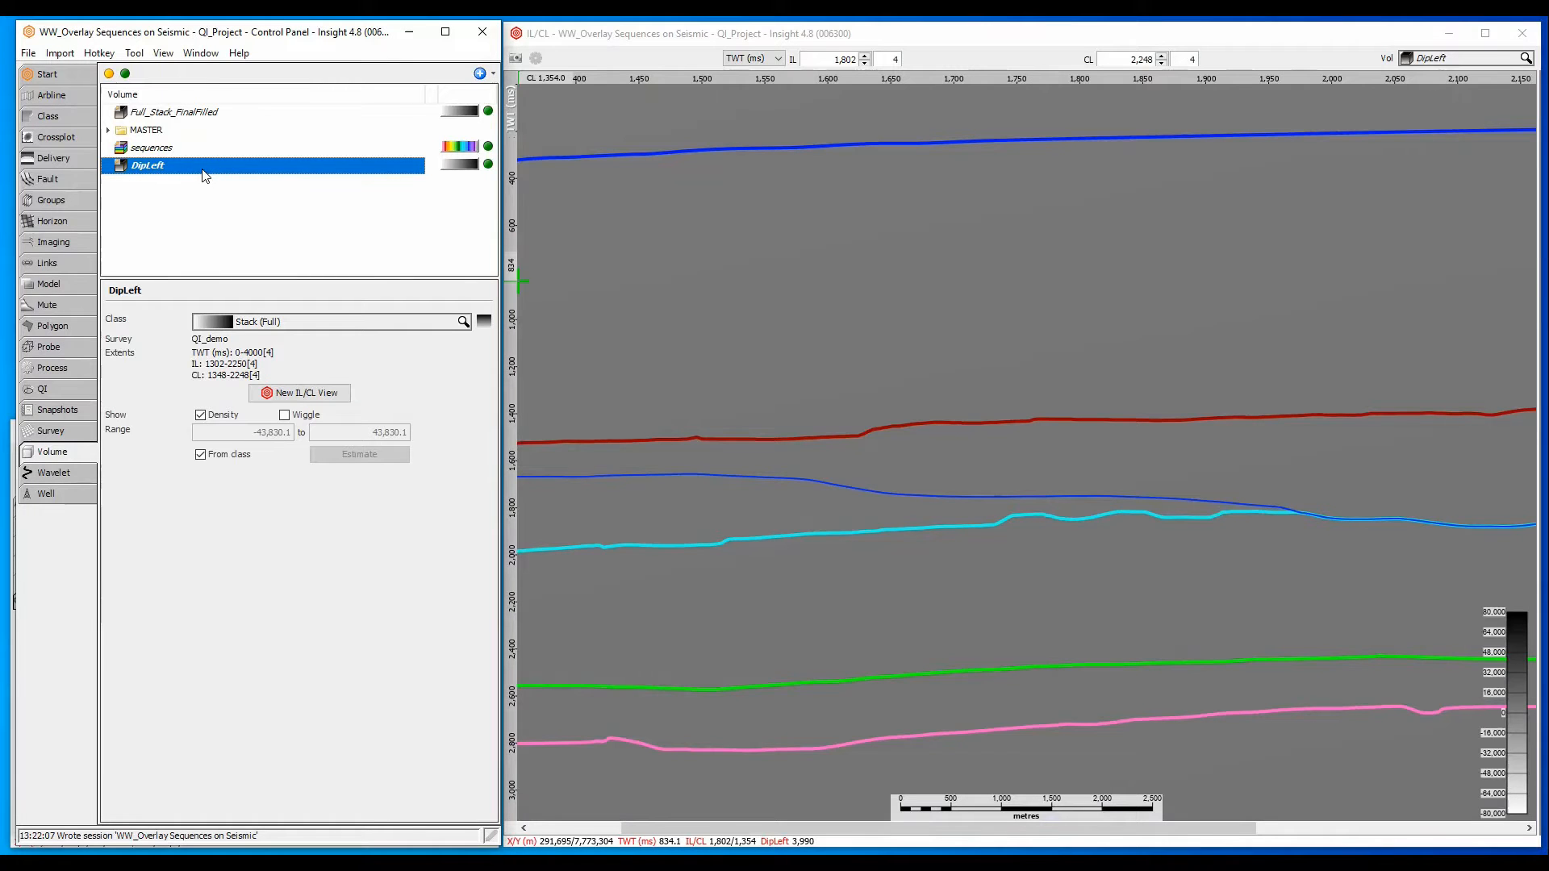
left_click(81, 115)
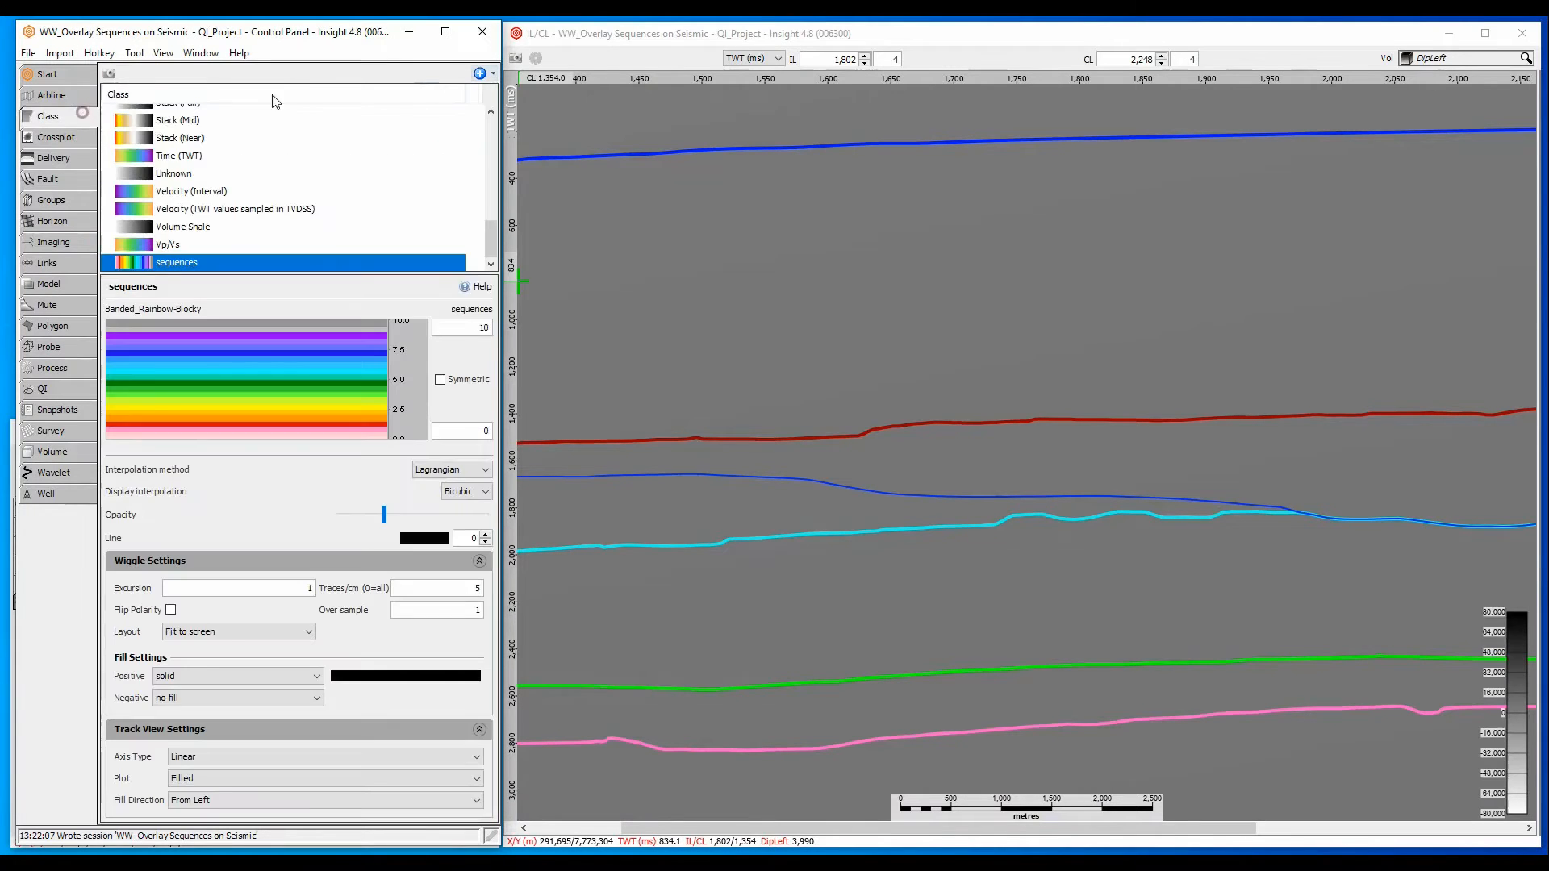
left_click(479, 74)
type("DipLeft")
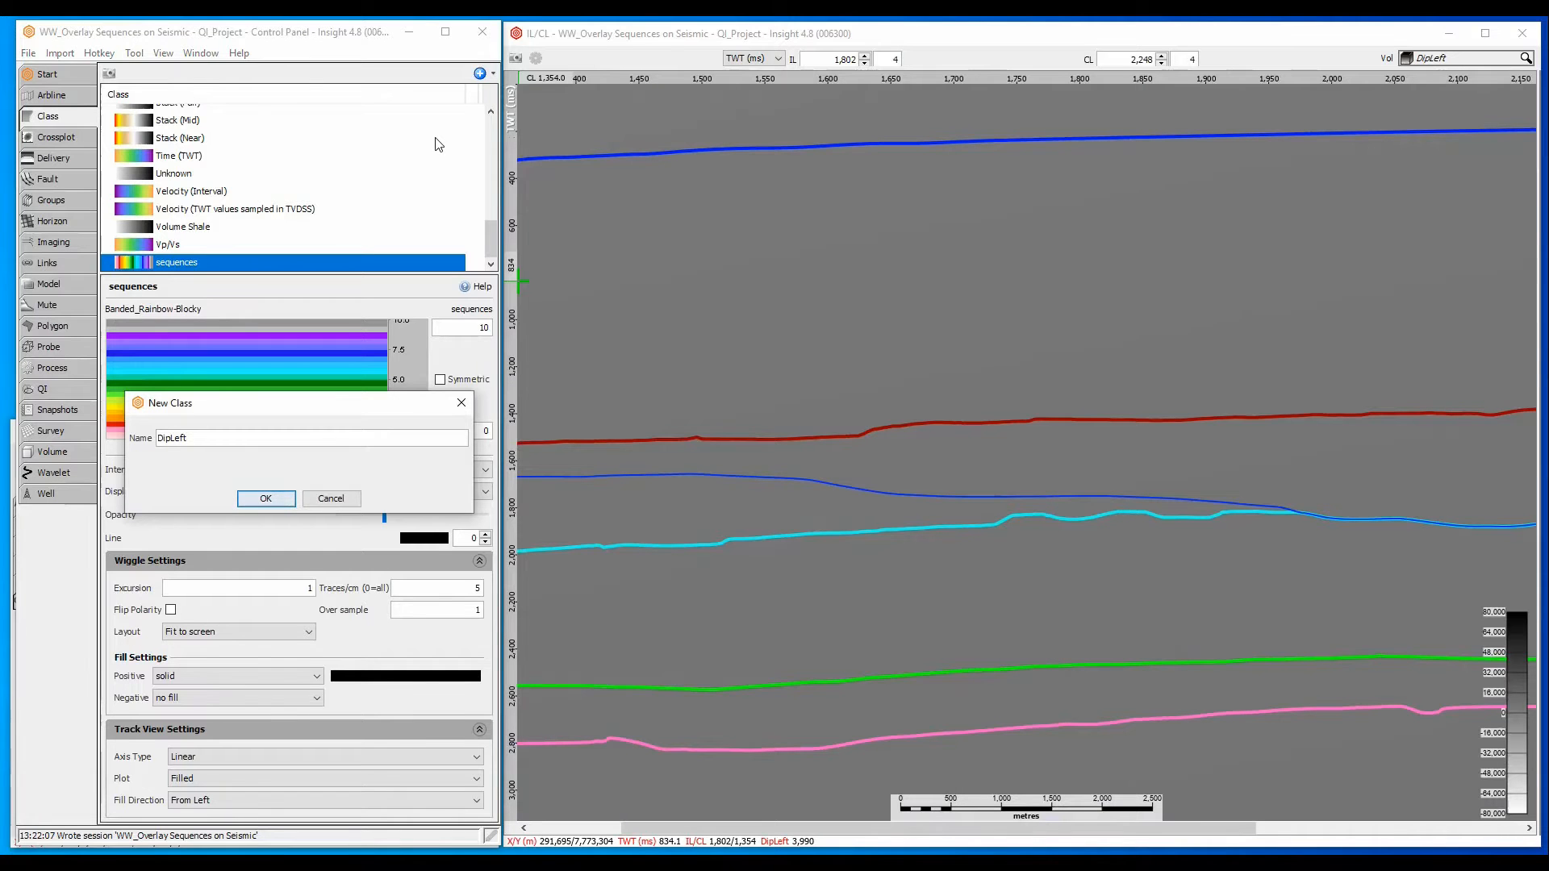
left_click(276, 497)
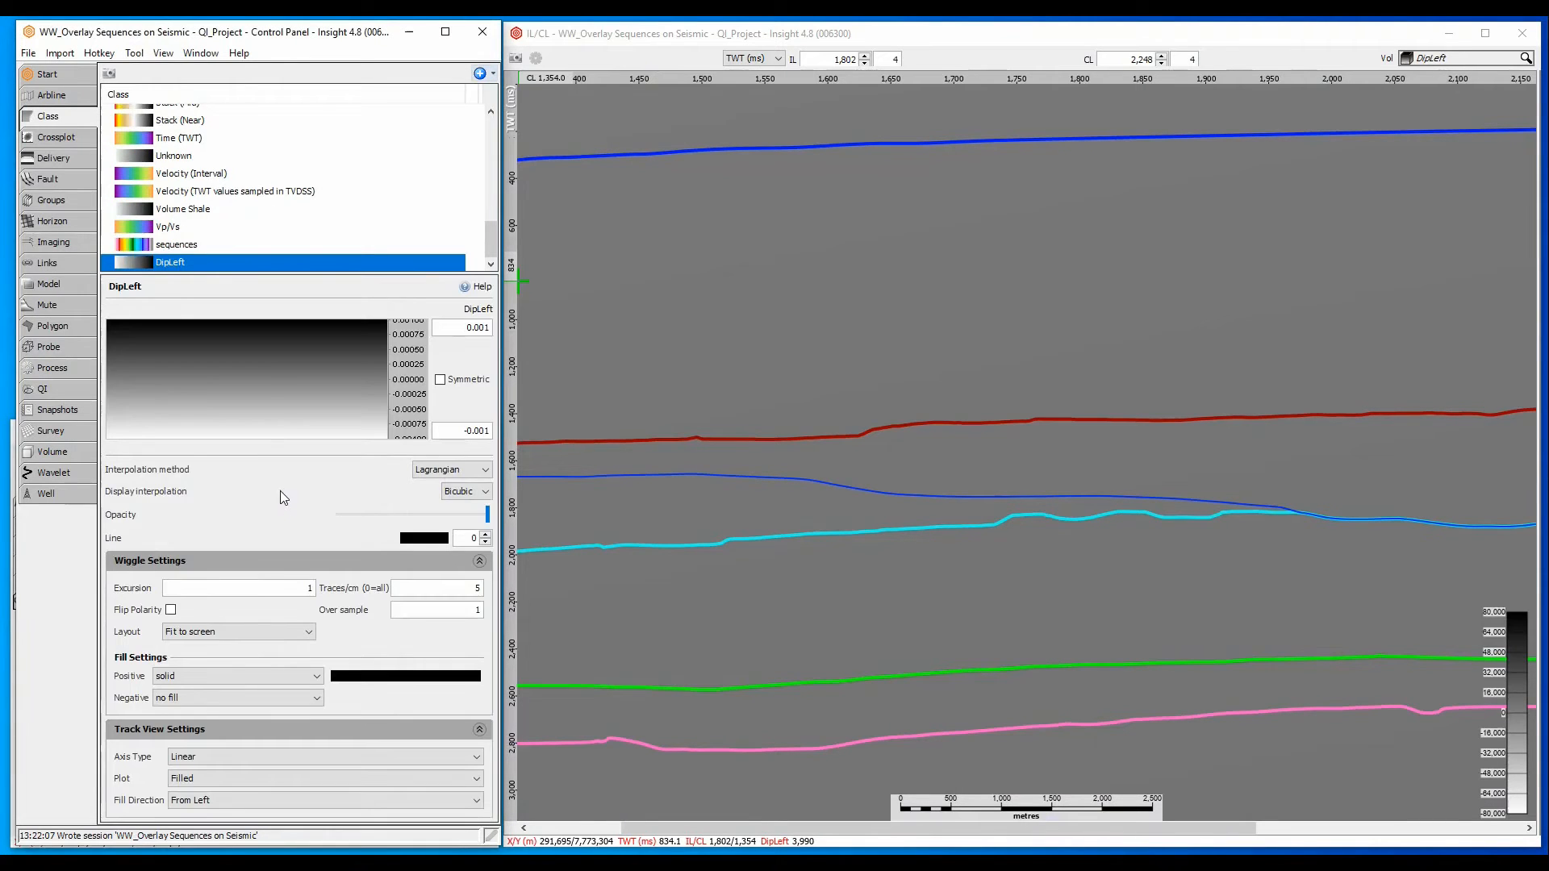
- Load the Banded_Rainbow-Blocky colour bar into the DipLeft class
right_click(258, 363)
left_click(300, 401)
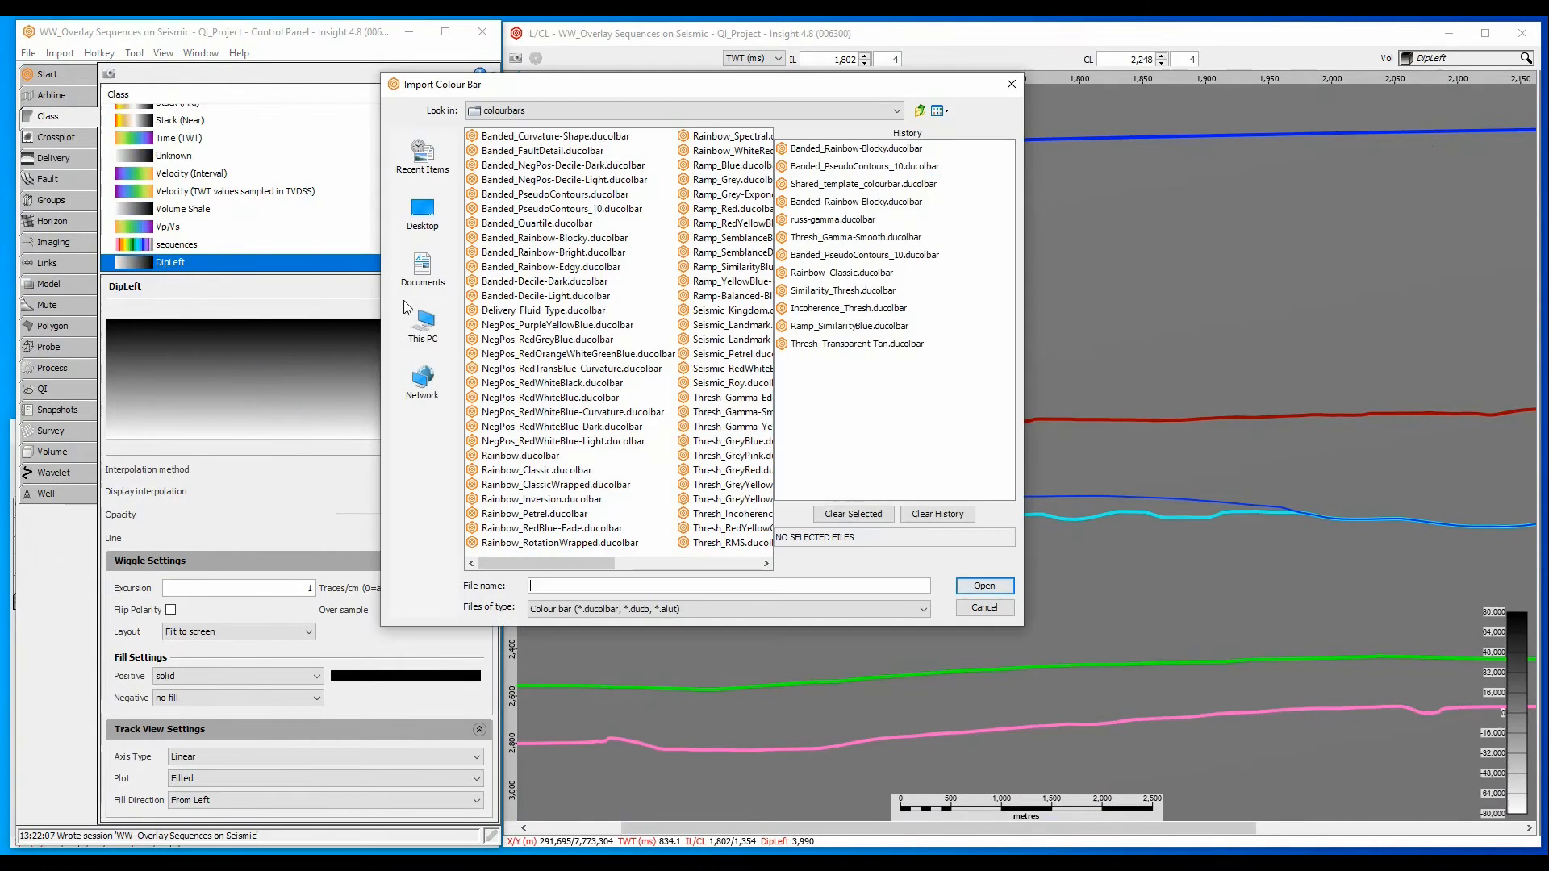
left_click(516, 239)
left_click(959, 586)
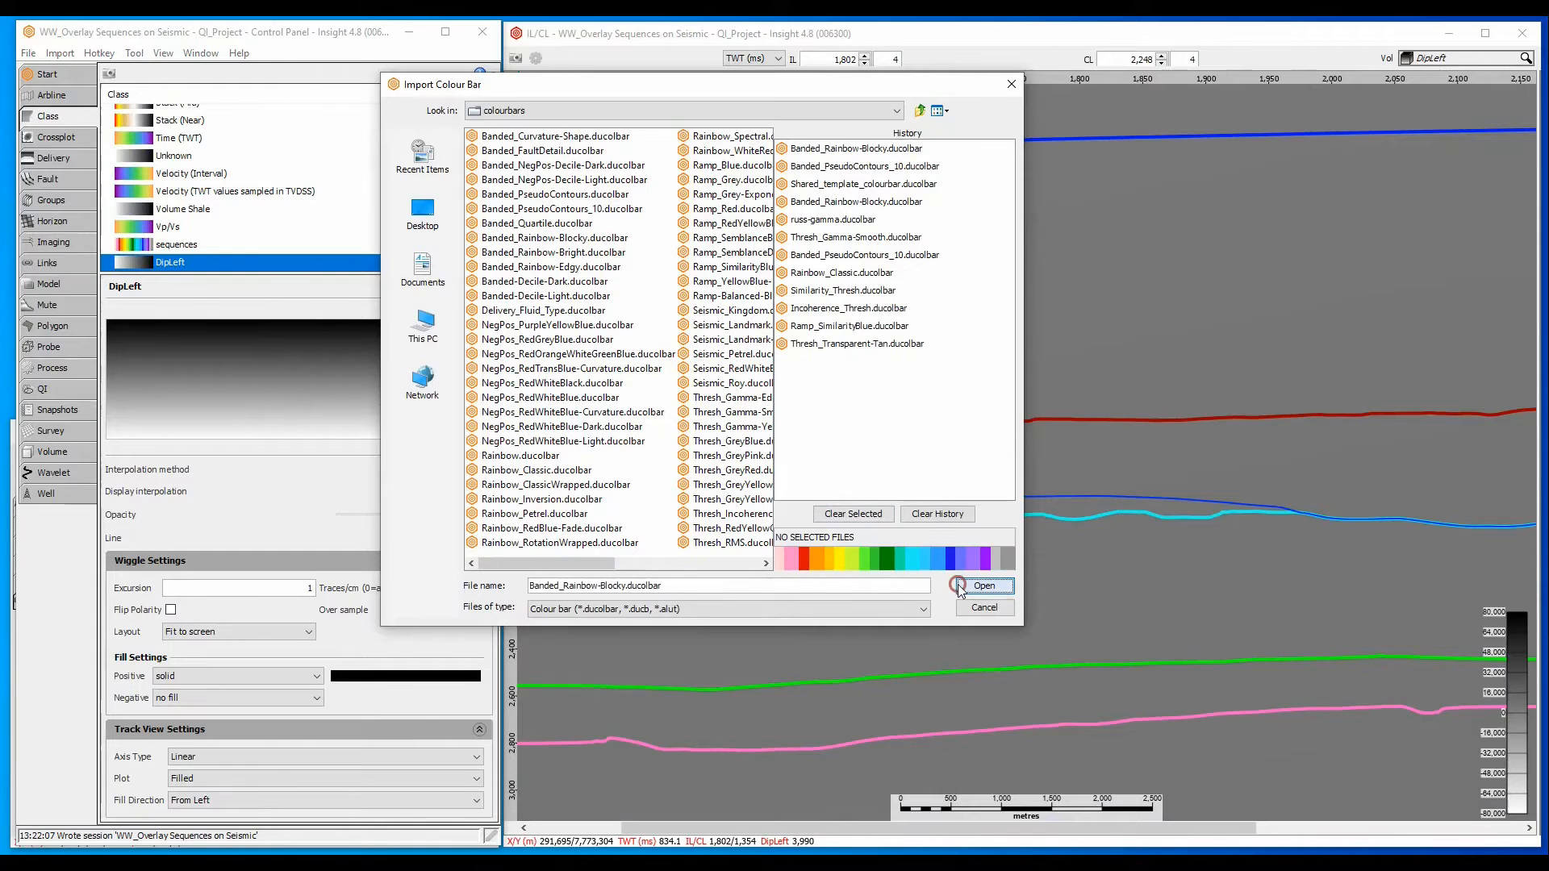
- Assign the DipLeft class to the DipLeft volume and estimate its display range instead of taking it from the class
left_click(67, 454)
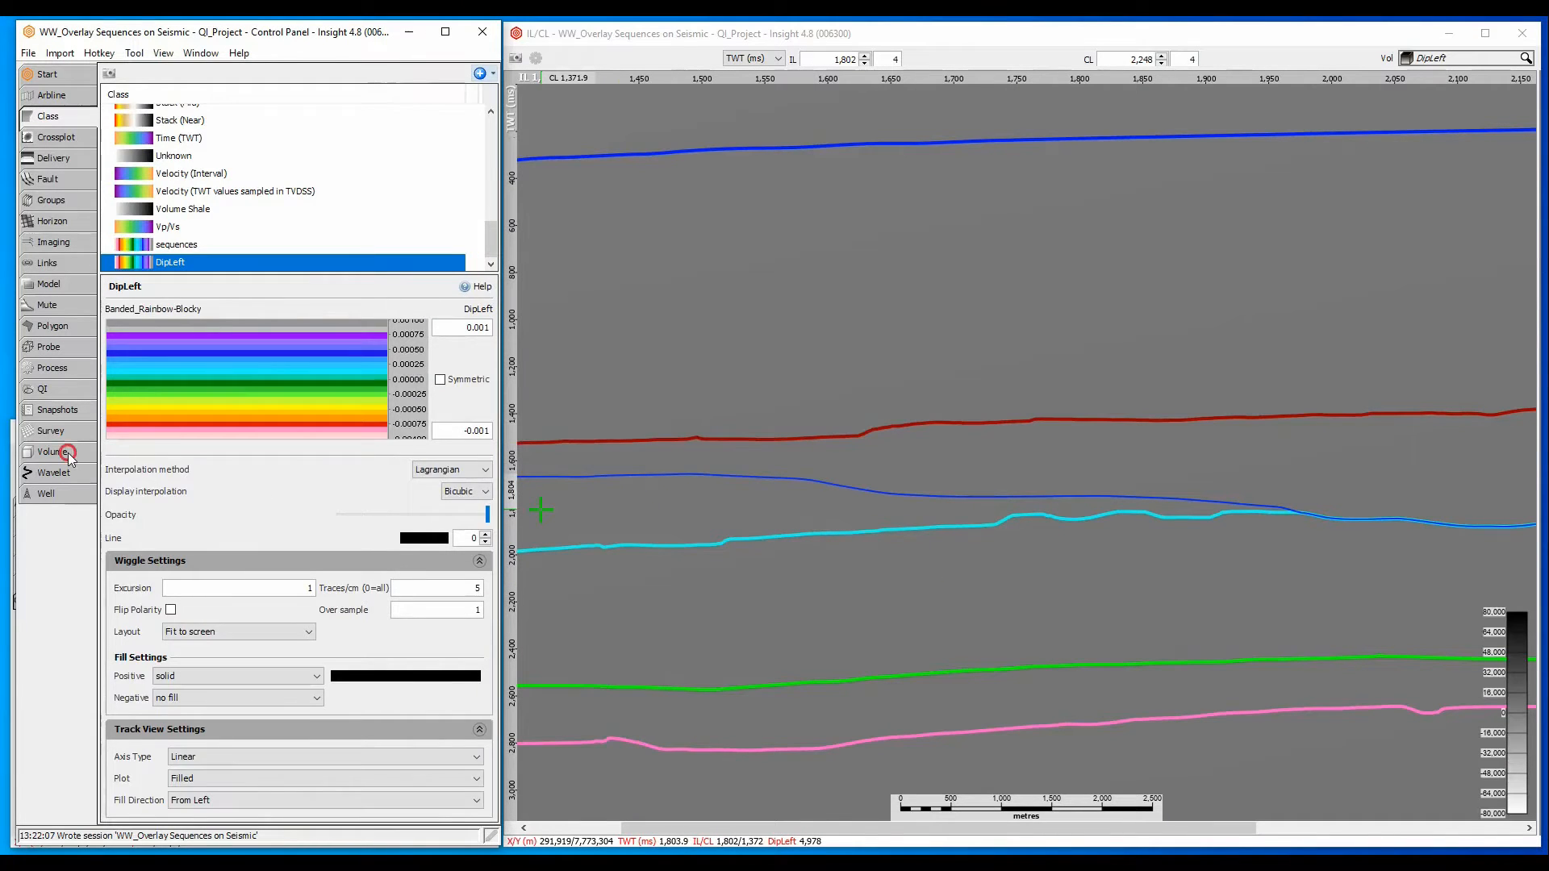
left_click(263, 322)
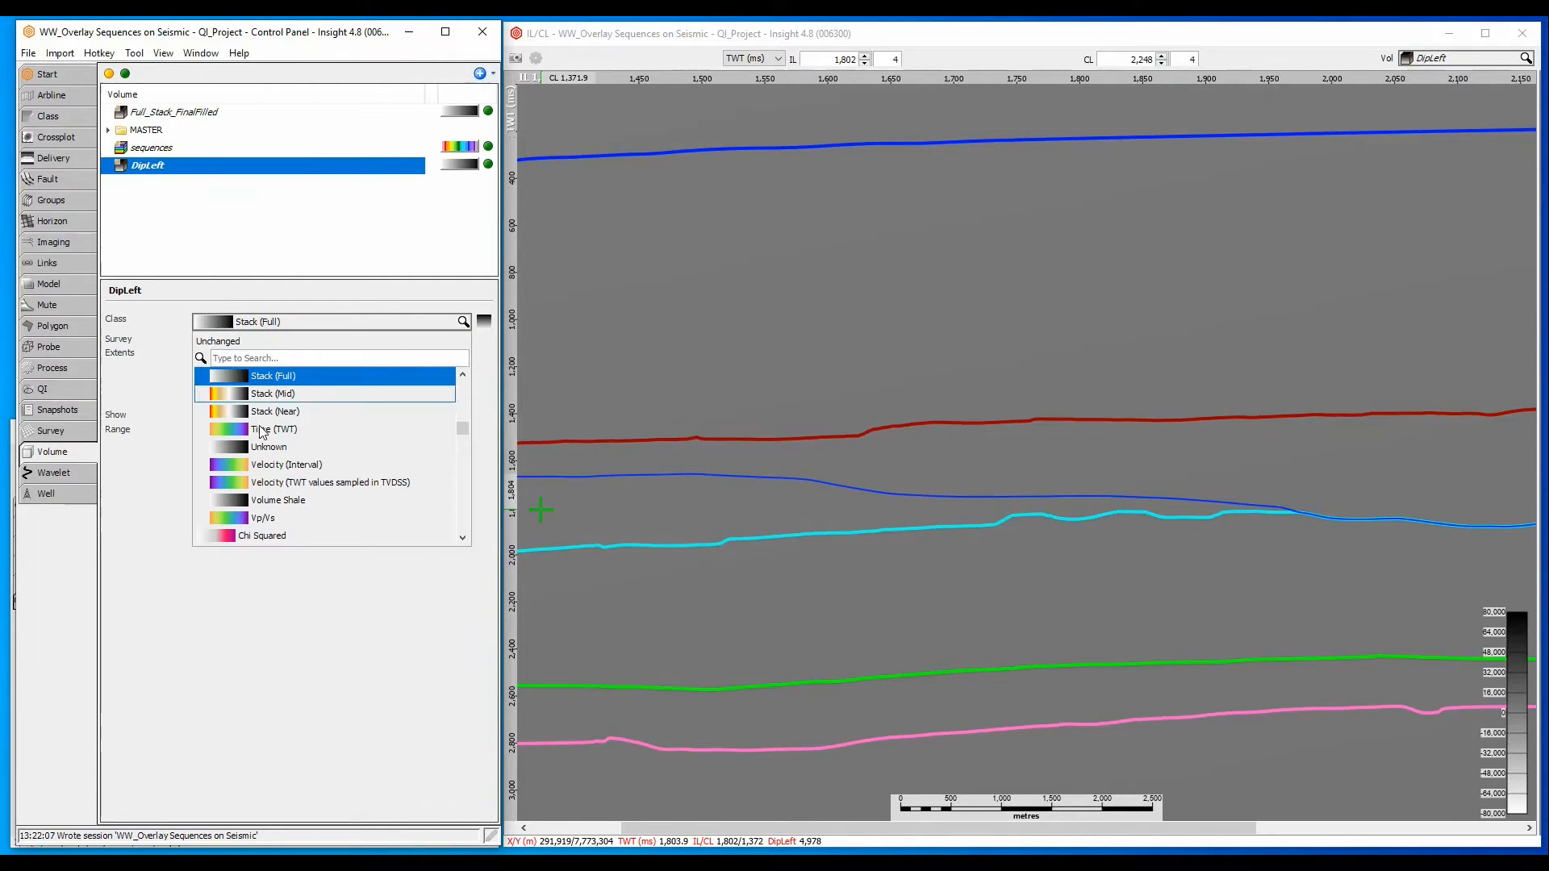
type("dip")
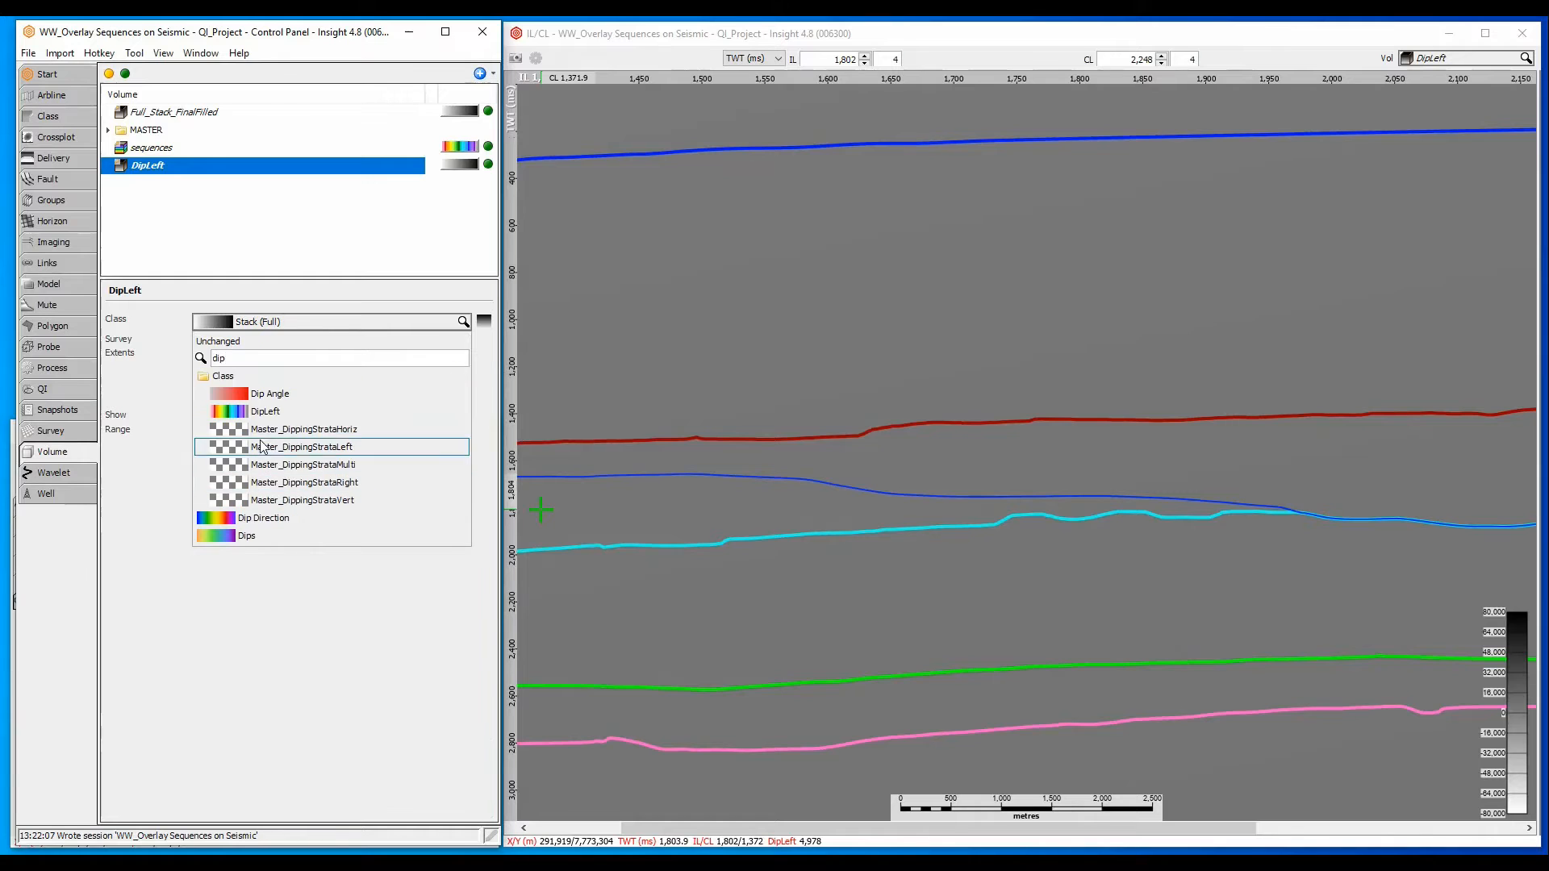
left_click(258, 412)
left_click(201, 454)
left_click(342, 458)
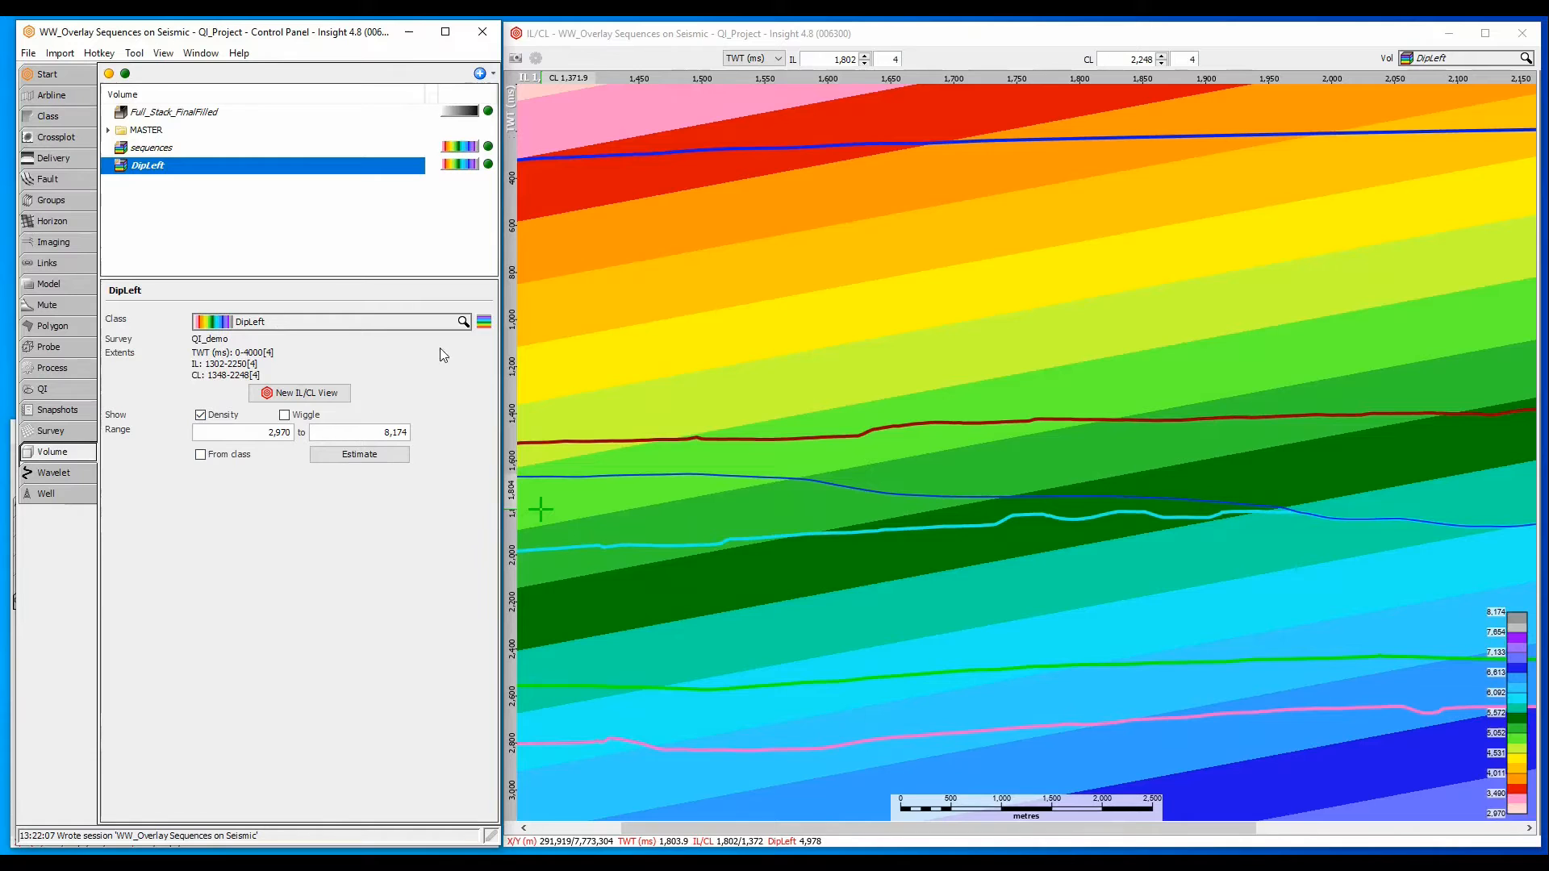
- Replace the DipLeft class's colour bar with Banded_PseudoContours_10
left_click(484, 323)
right_click(671, 287)
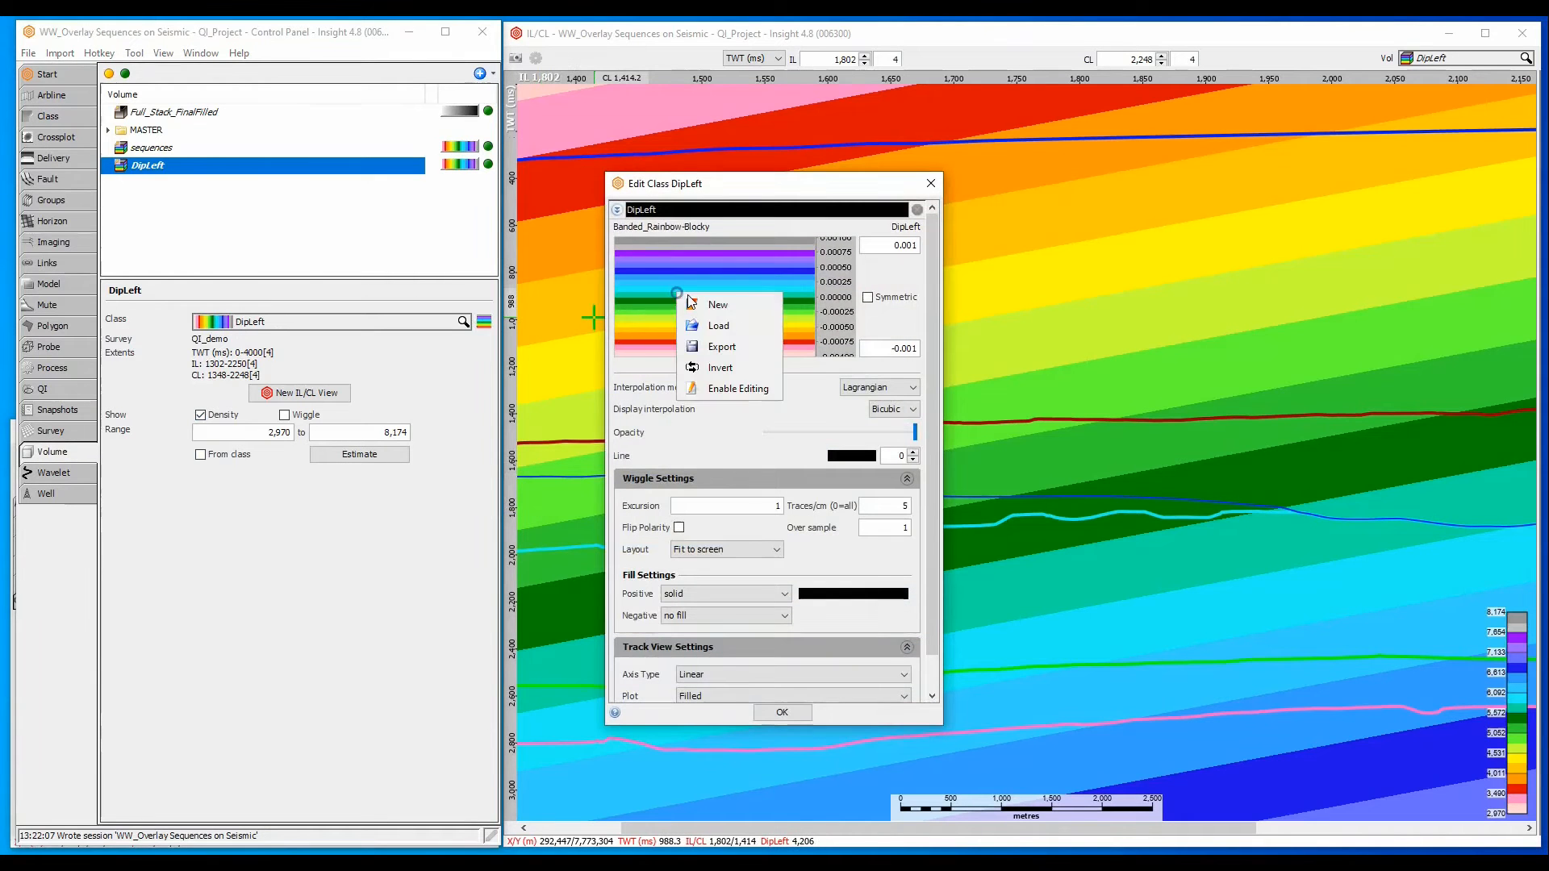
left_click(713, 323)
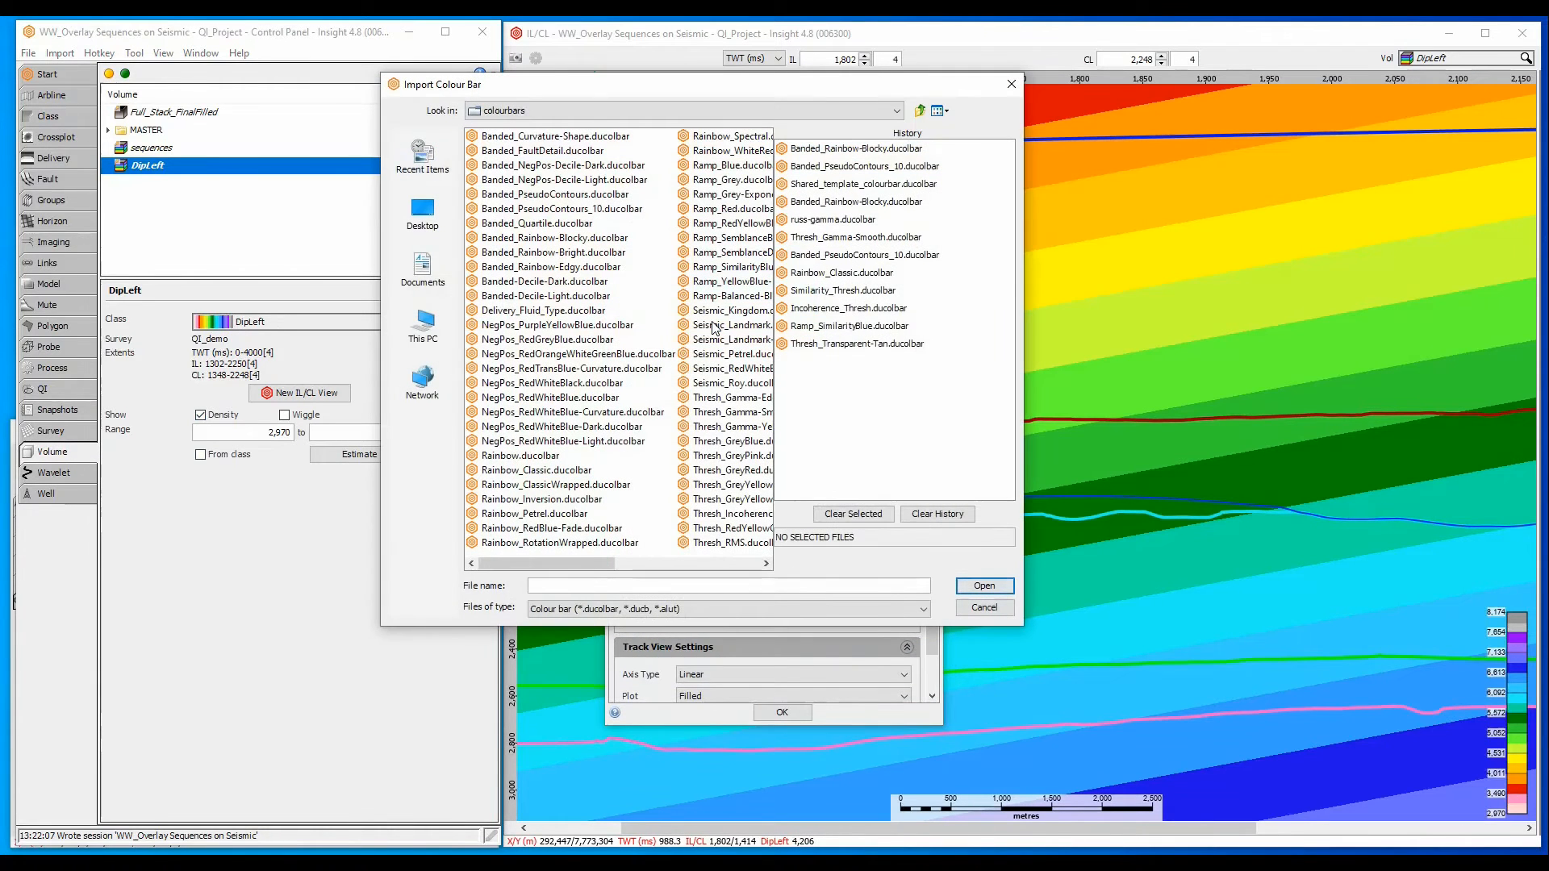
left_click(607, 211)
left_click(983, 585)
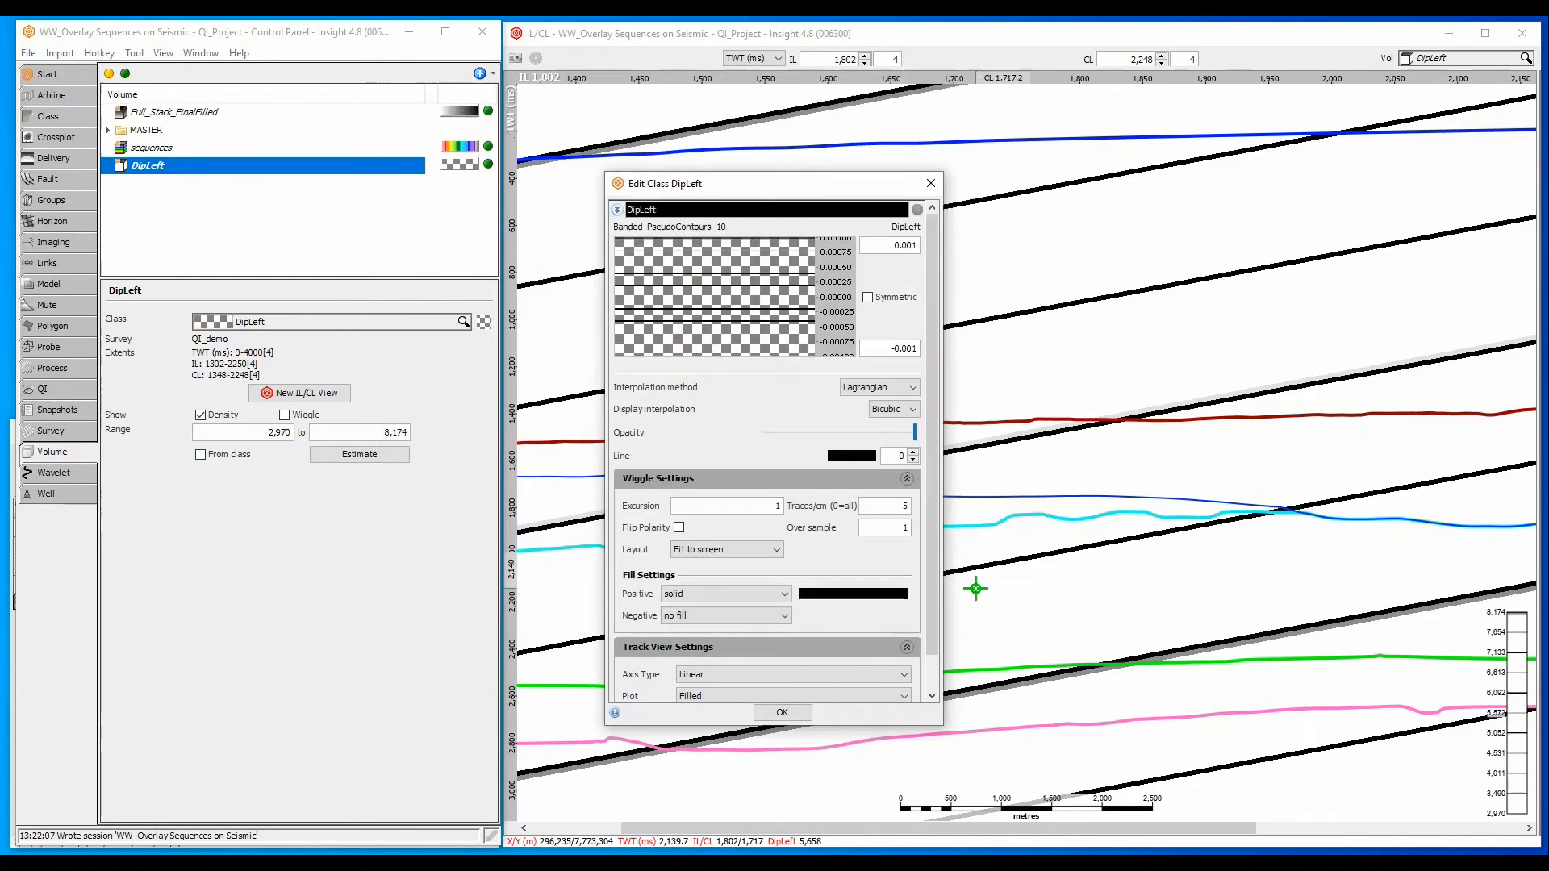
left_click(777, 710)
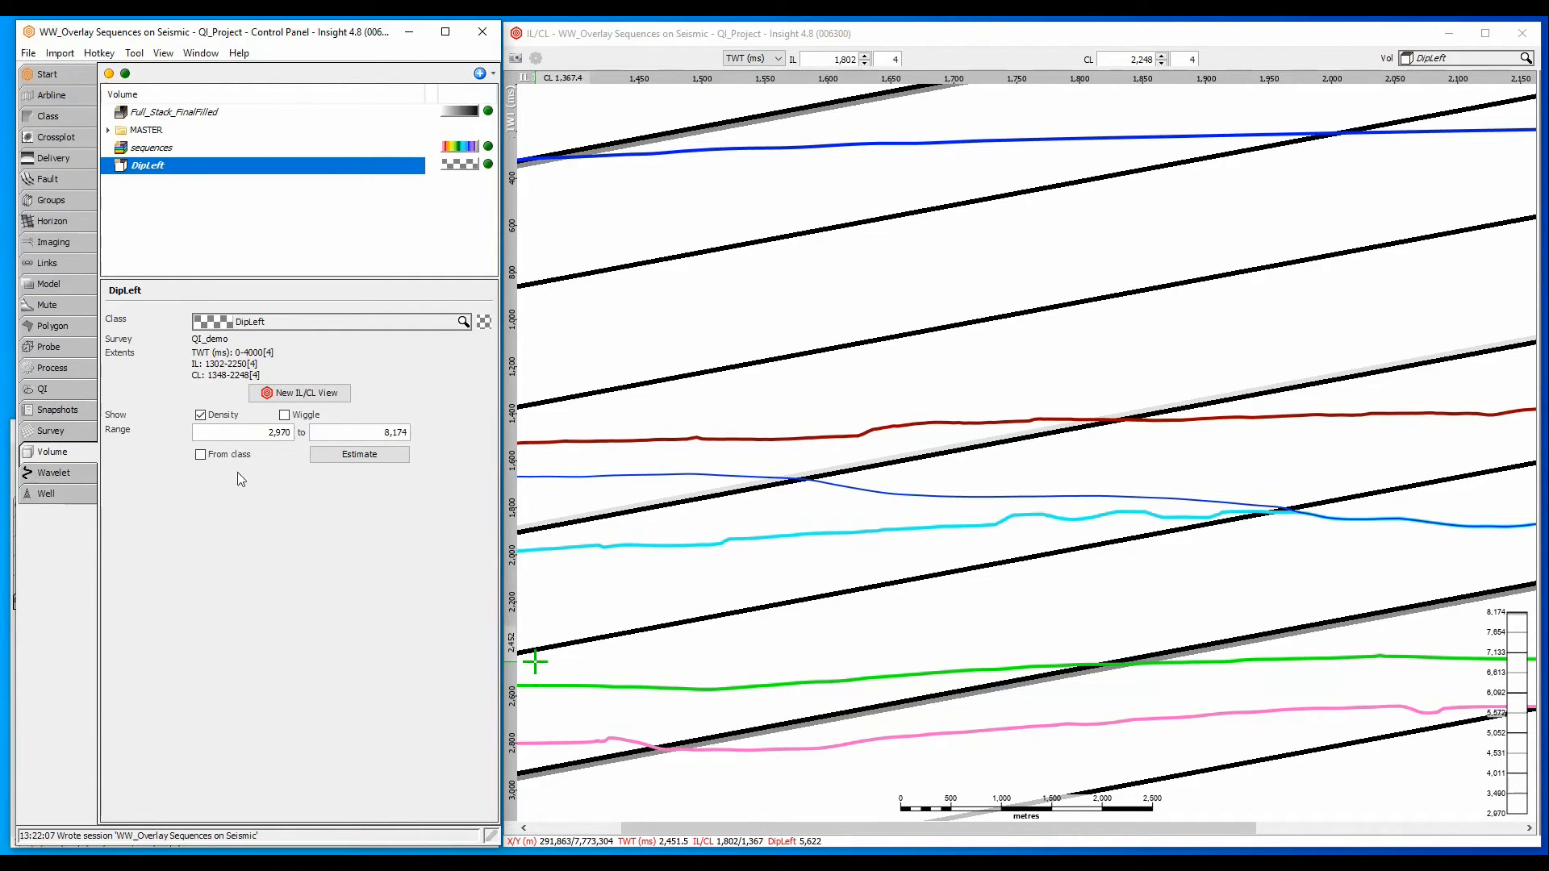
- Insert the outer condition "if (twt_ms < h1, NaN," above the existing expression in the DipLeft process formula
left_click(74, 369)
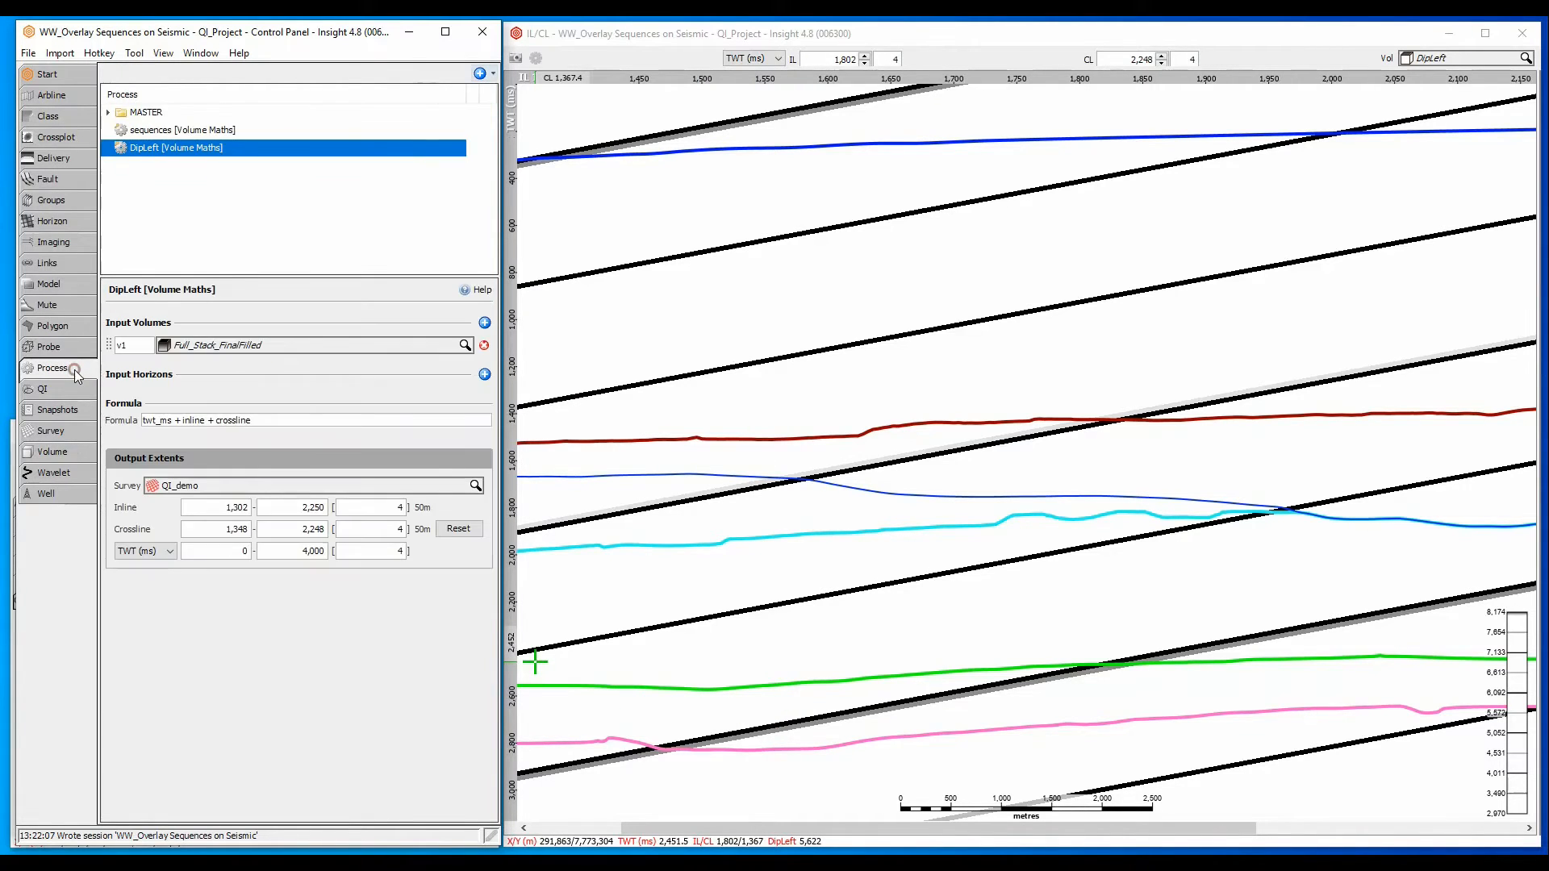
left_click(143, 420)
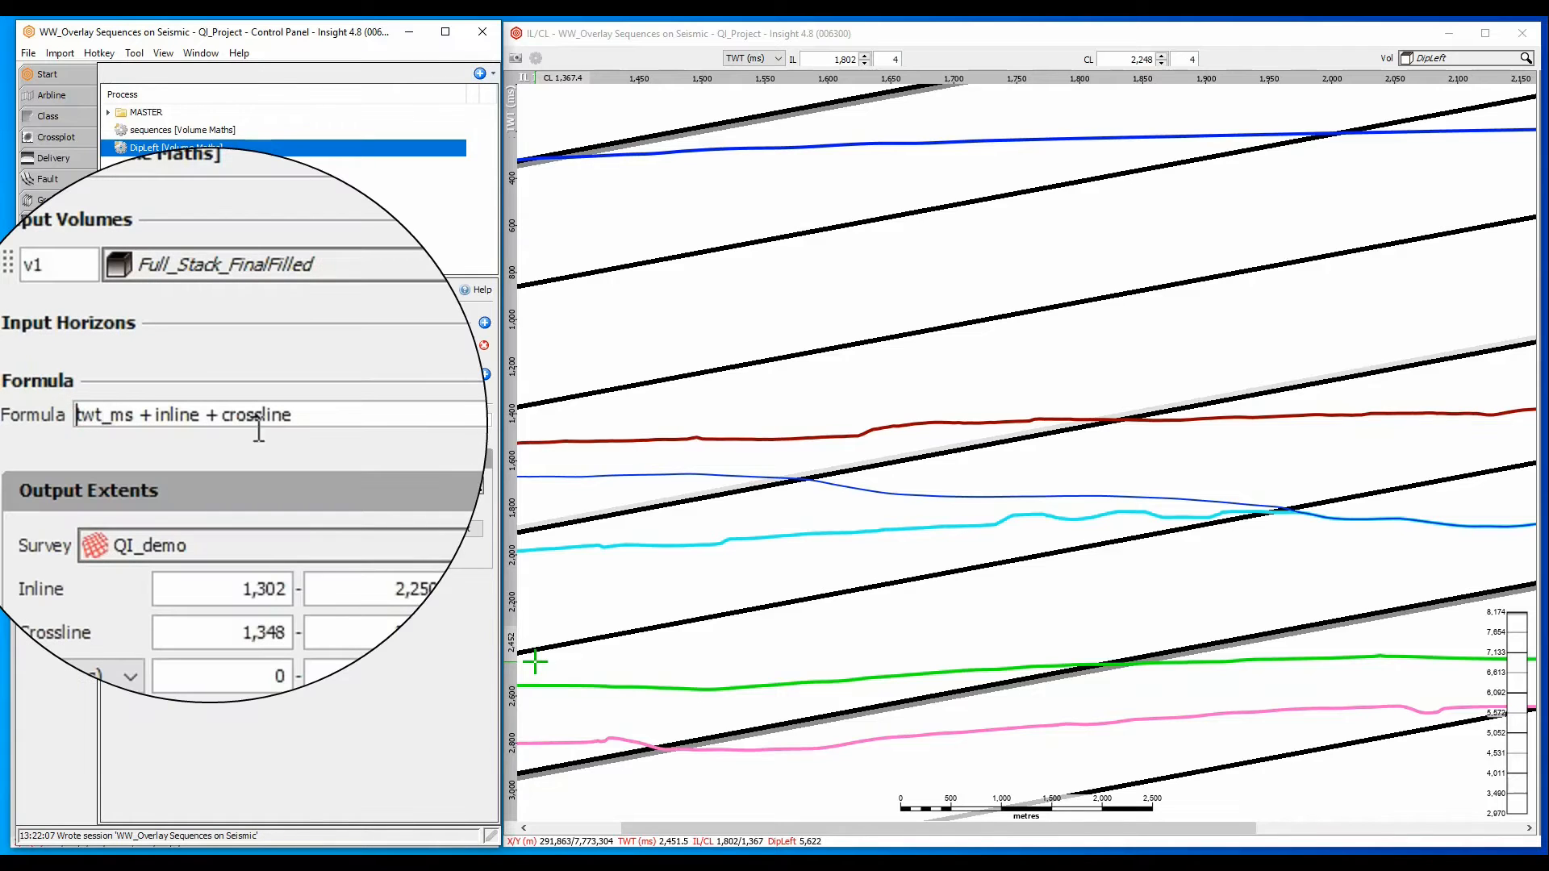
key("Return")
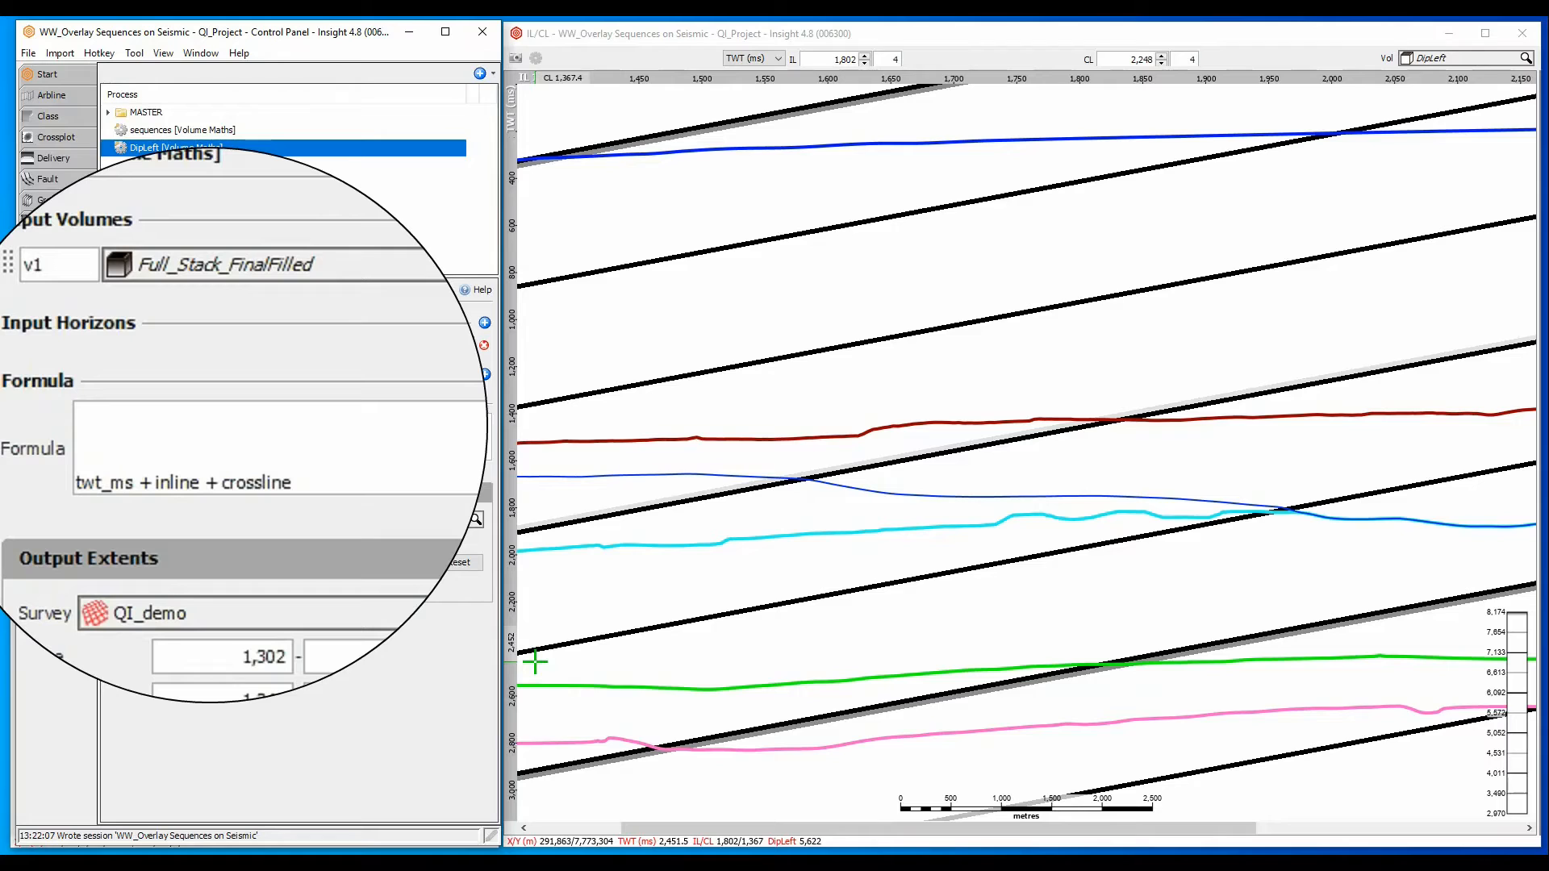
type("if (twt_ms < h1, ")
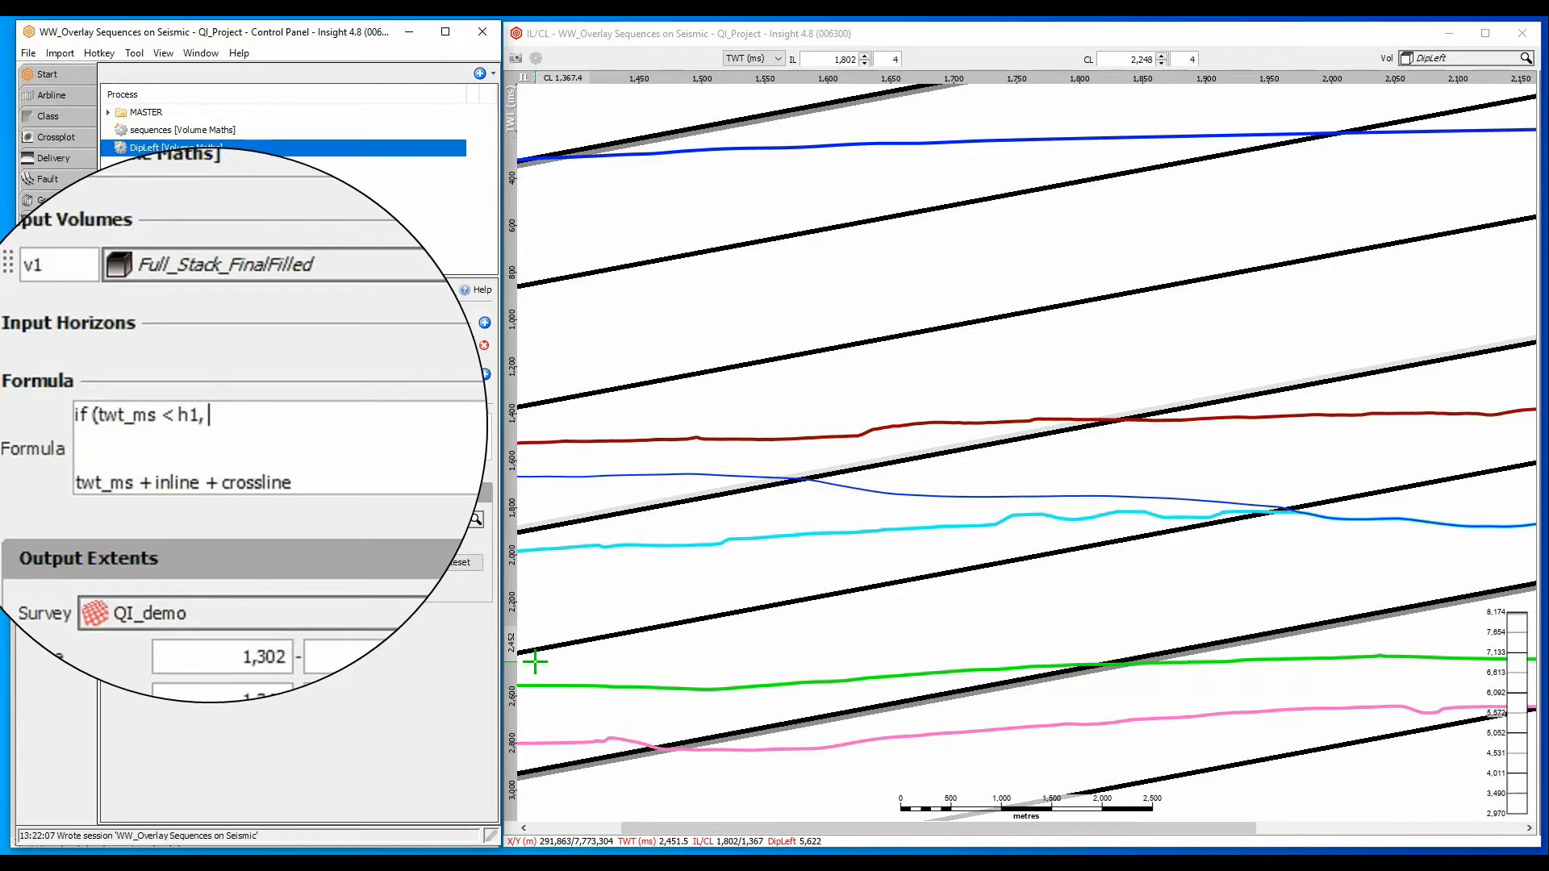
type("NaN,")
key("Return")
- Nest "if (twt_ms < h2, twt_ms + inline + crossline, NaN)" inside the outer condition and close the formula's brackets
type("(")
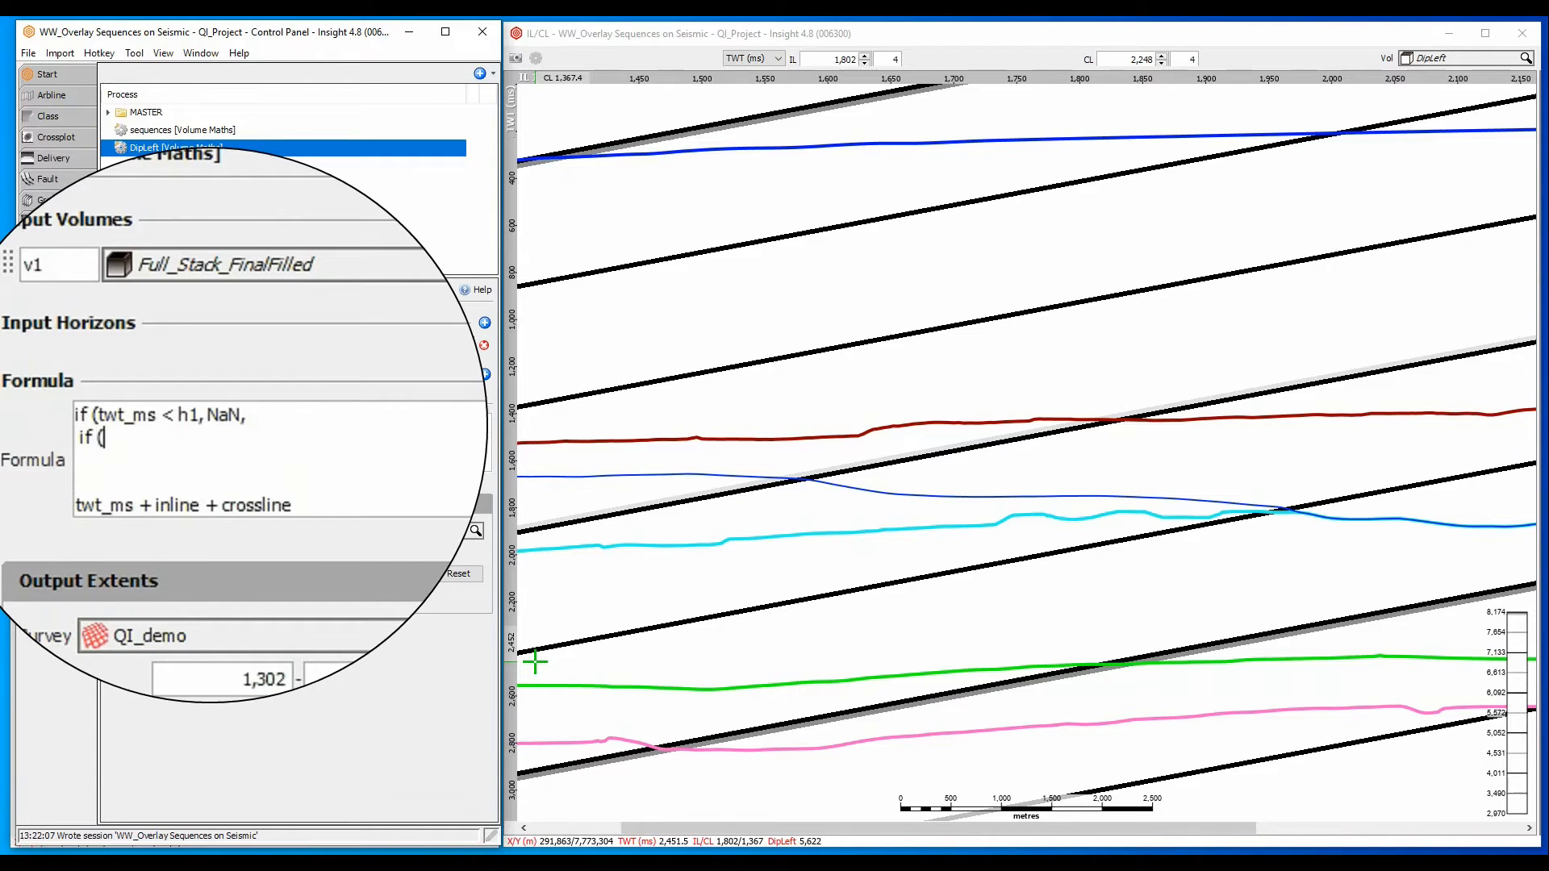
type("twt_ms < h2,")
key("Delete")
key("Delete")
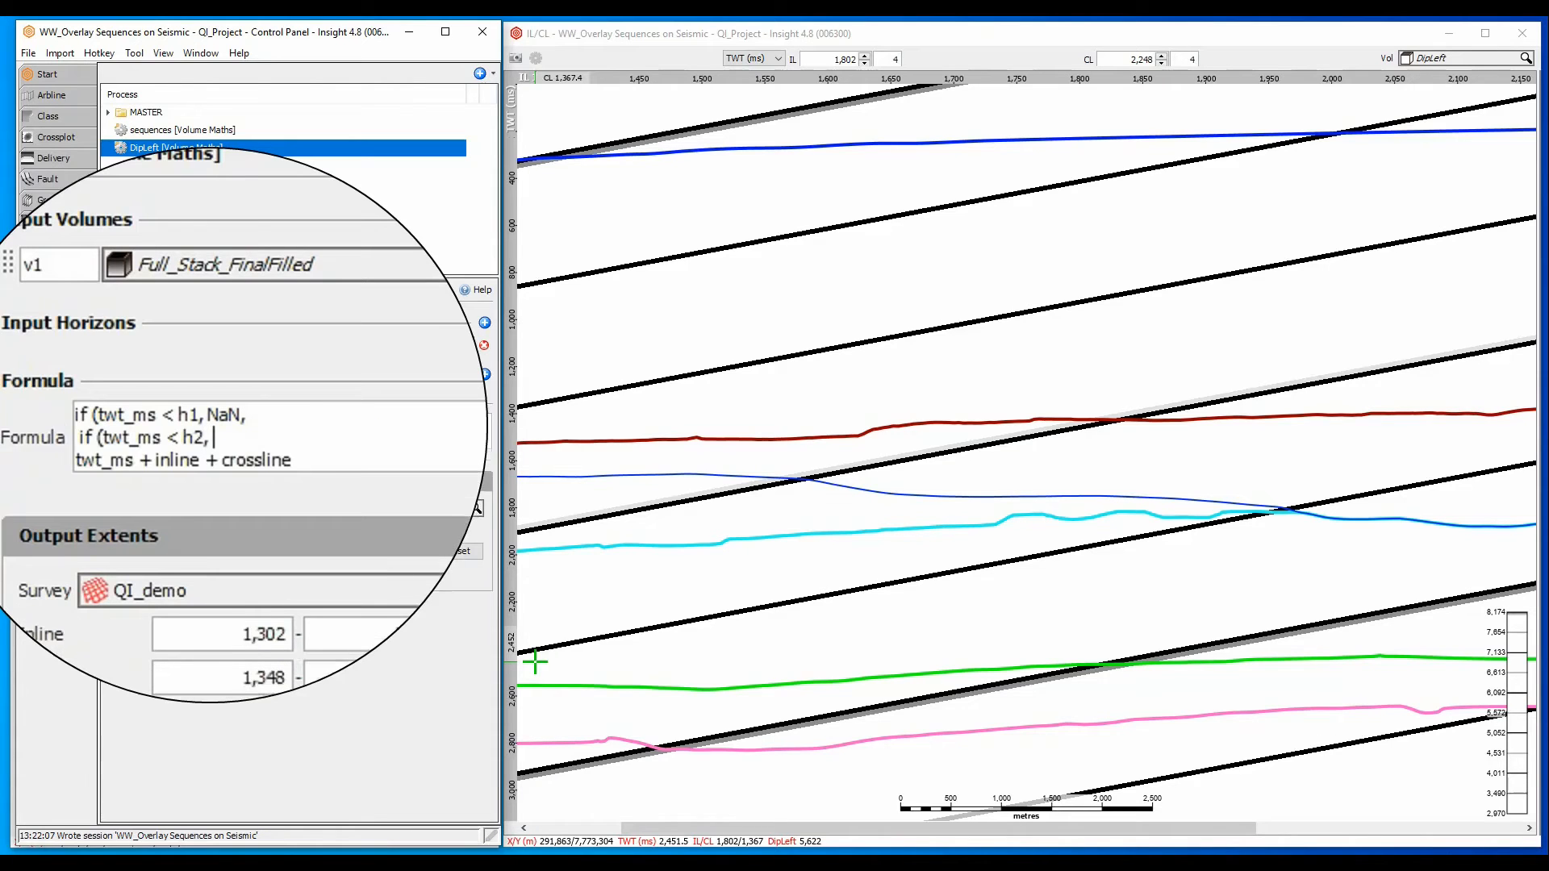
key("Delete")
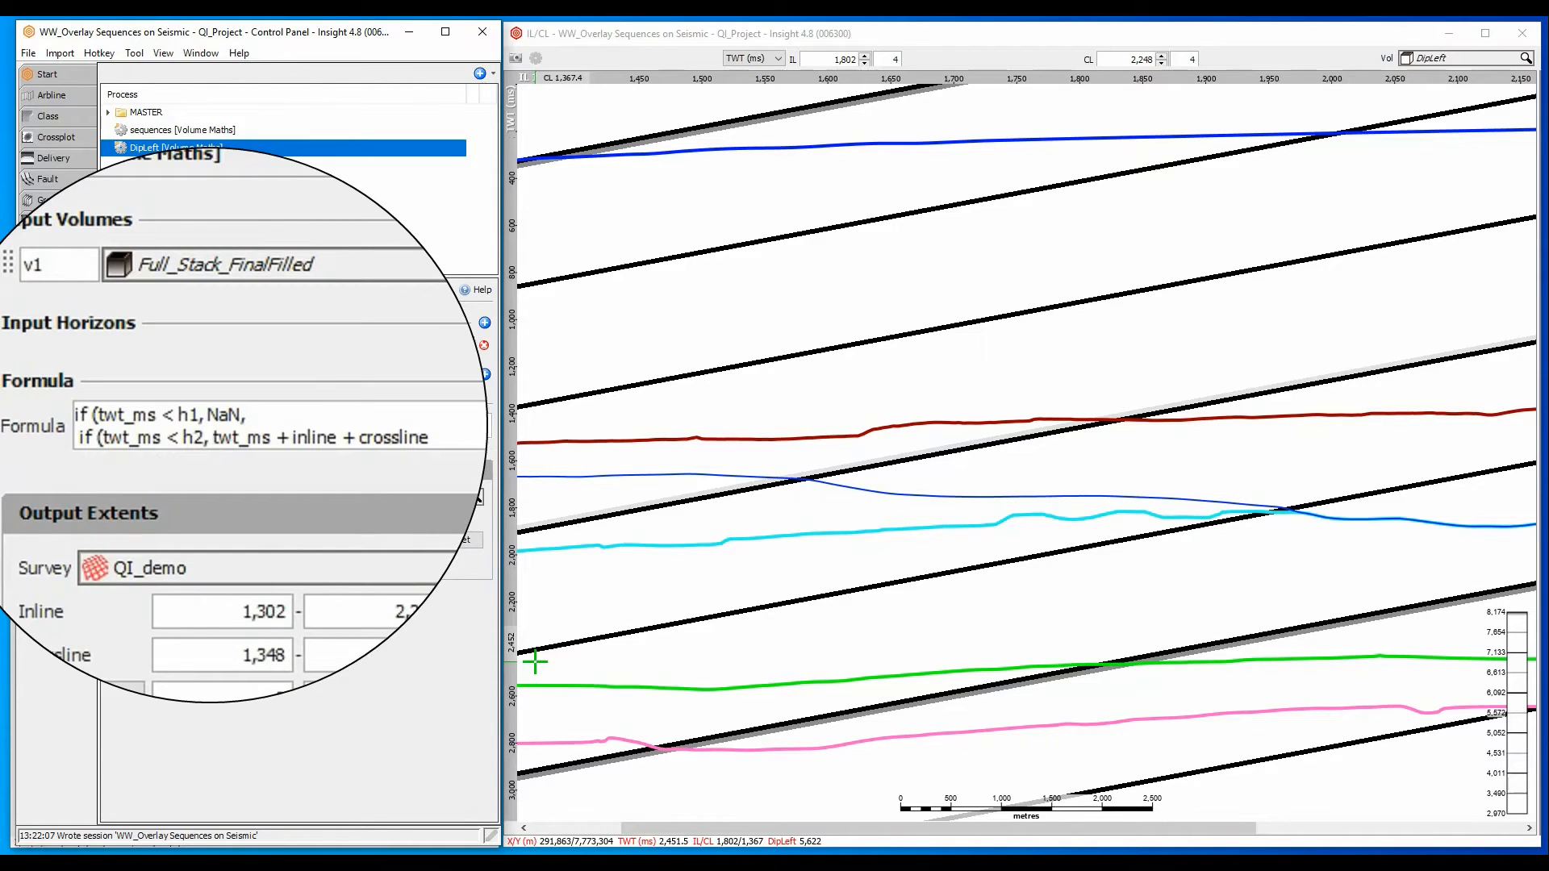
key("End")
type(", NaN)")
key("Return")
type(")")
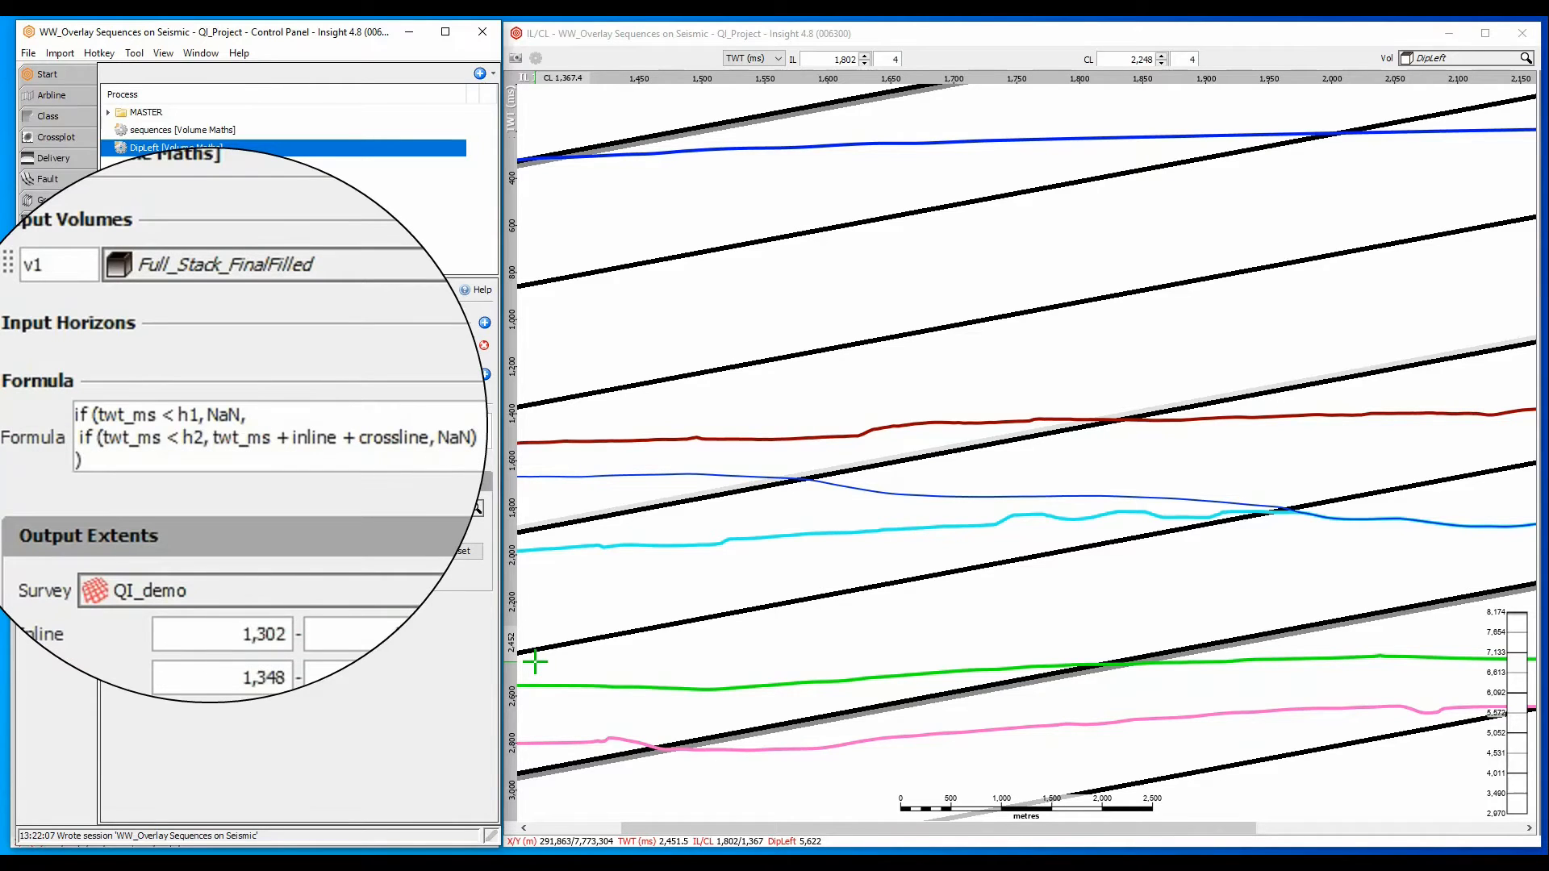
- Add two input horizons to the DipLeft process: VELMODEL_SeaBed TWT as h1 and VELMODEL_TCarbs as h2
left_click(484, 374)
left_click(484, 374)
left_click(306, 408)
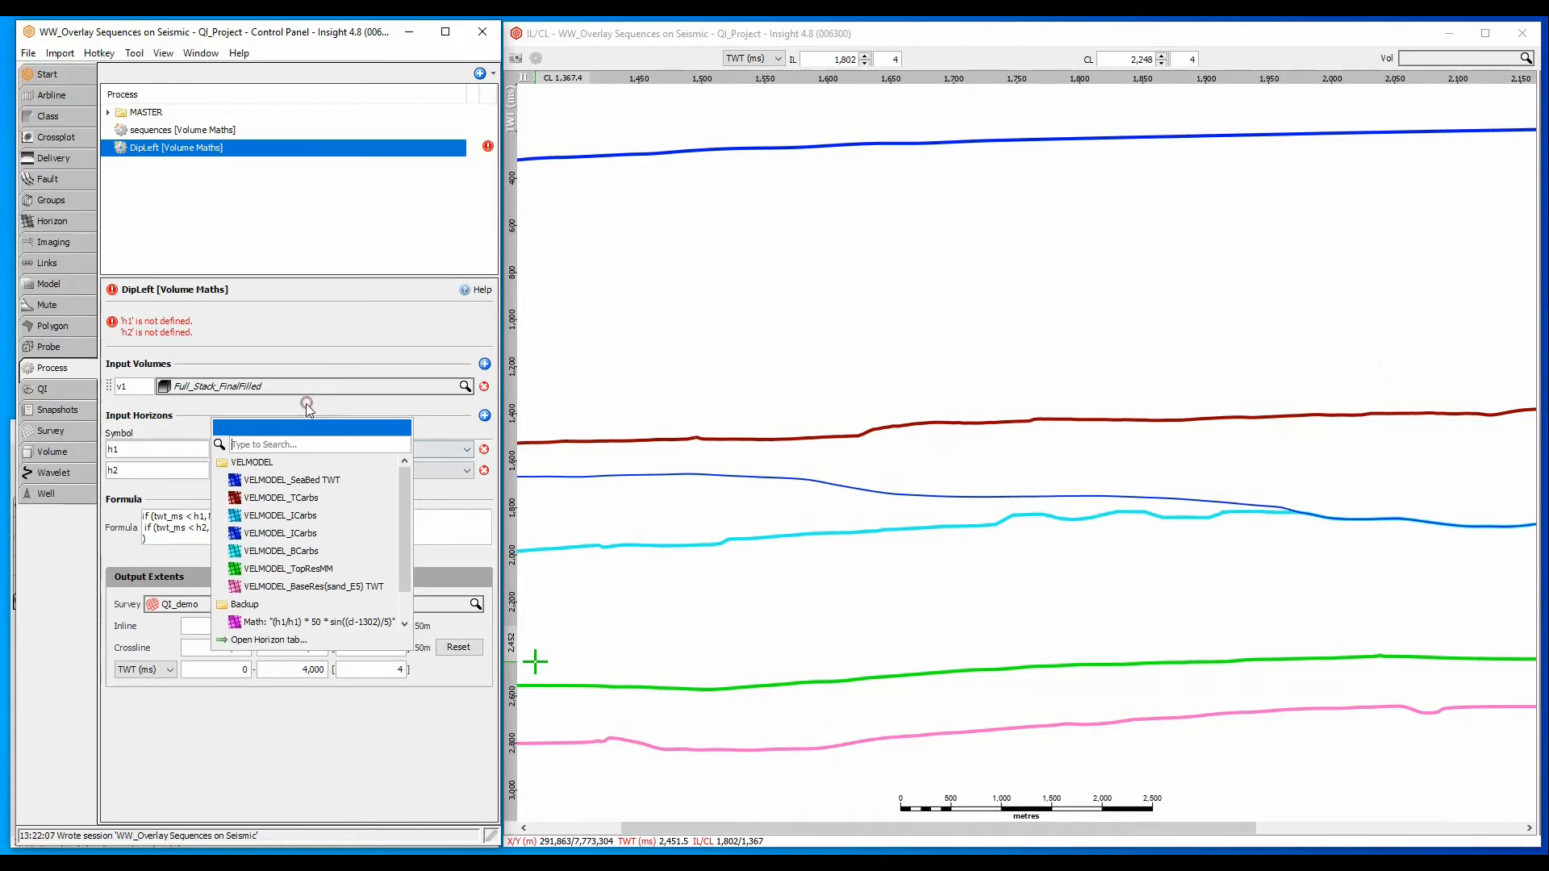
left_click(287, 484)
left_click(283, 487)
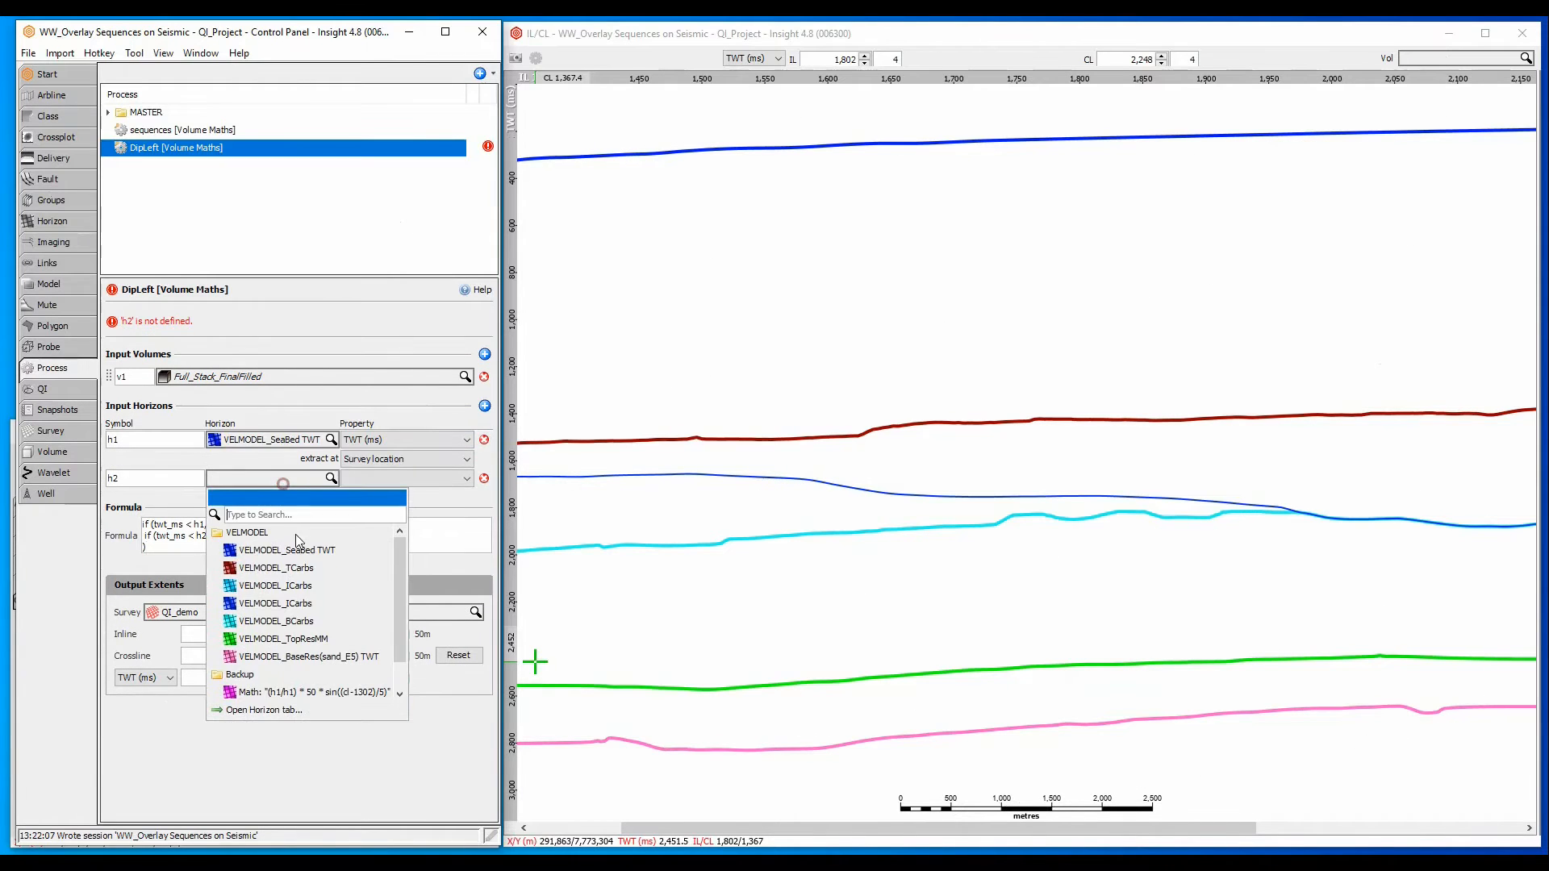
left_click(297, 564)
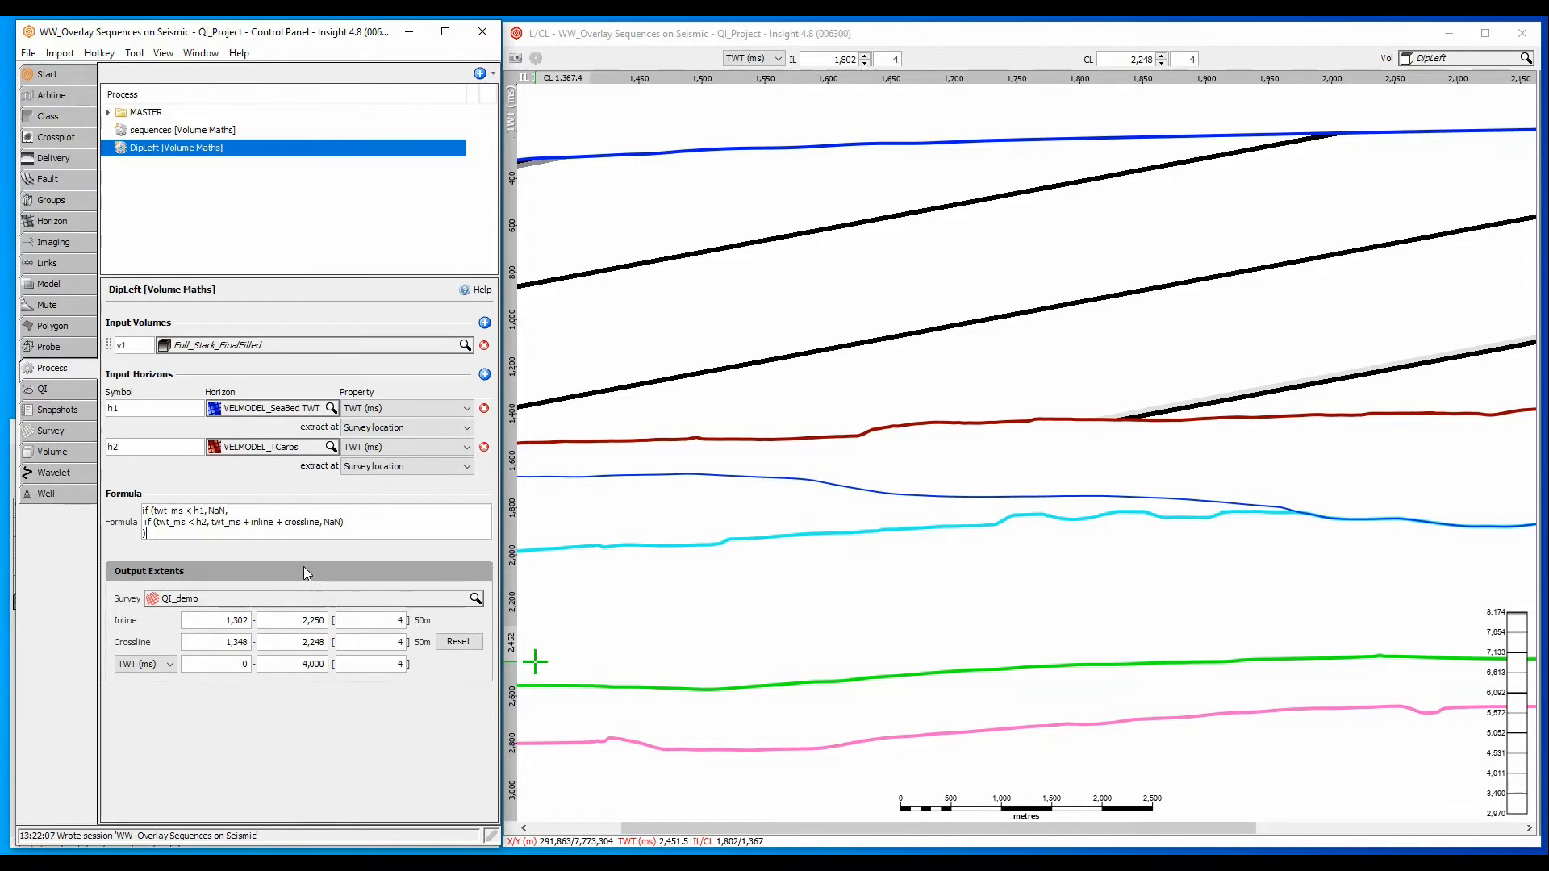
- Copy the DipLeft process and name the copy DipRight
right_click(160, 152)
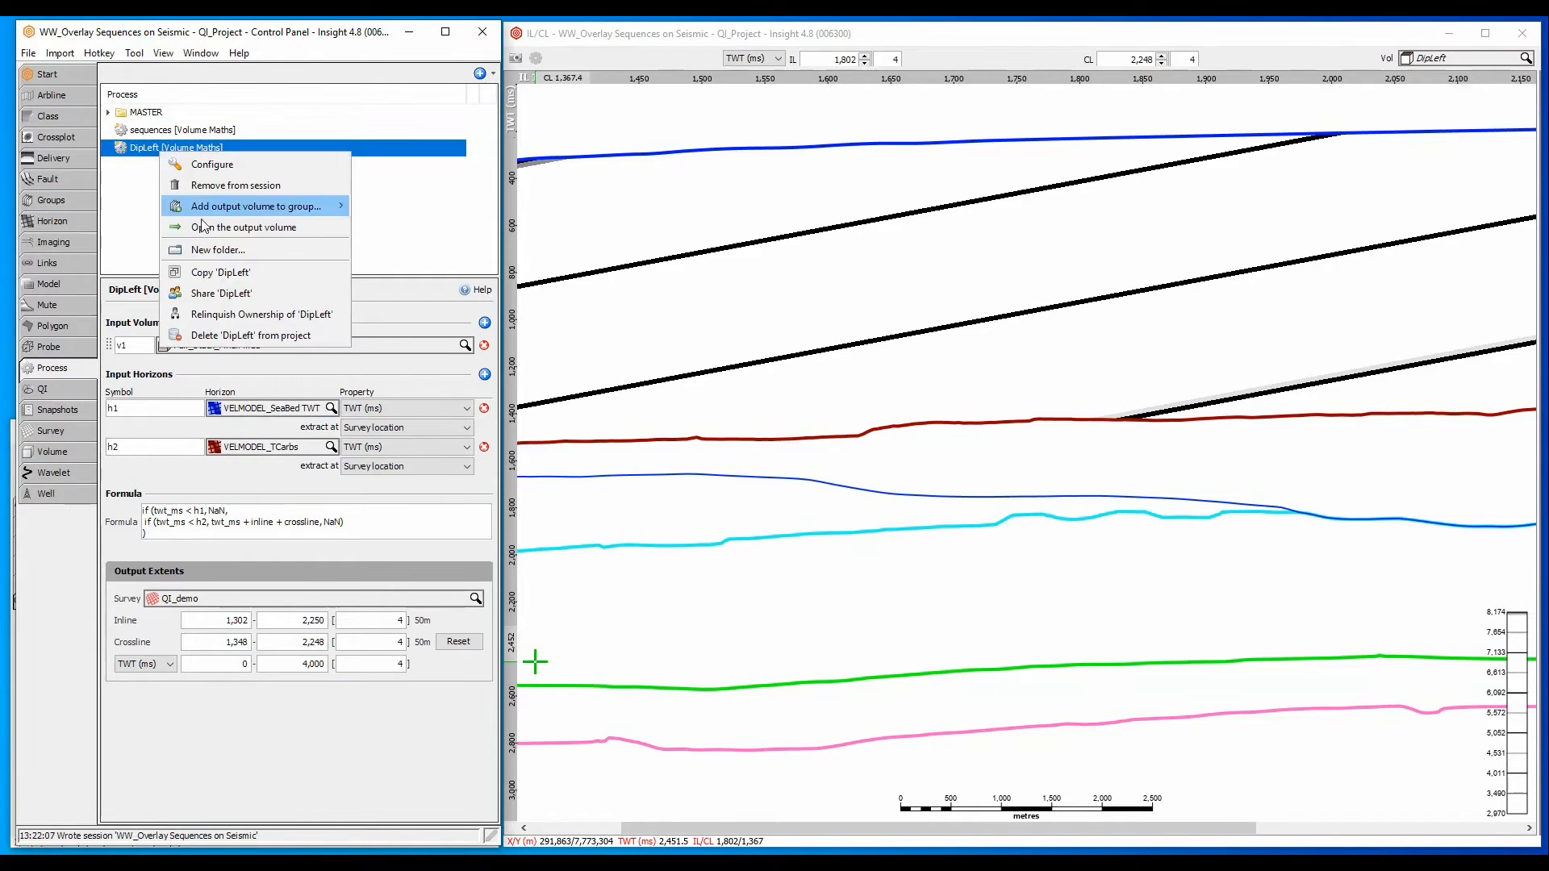
left_click(224, 272)
left_click(221, 414)
key("BackSpace")
key("BackSpace")
key("BackSpace")
key("BackSpace")
type("Right")
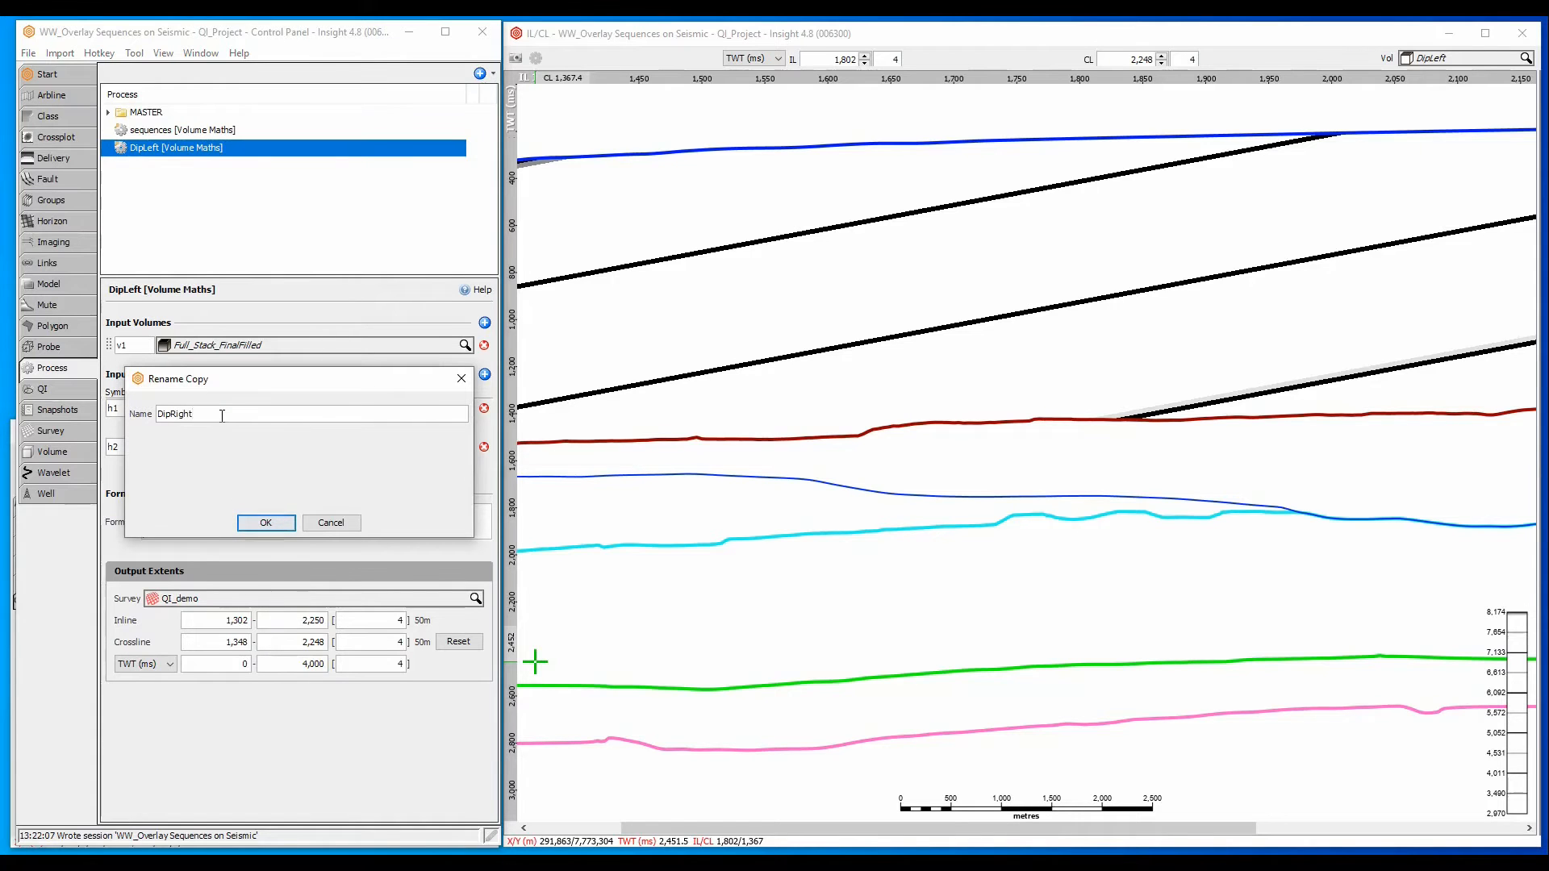
key("Return")
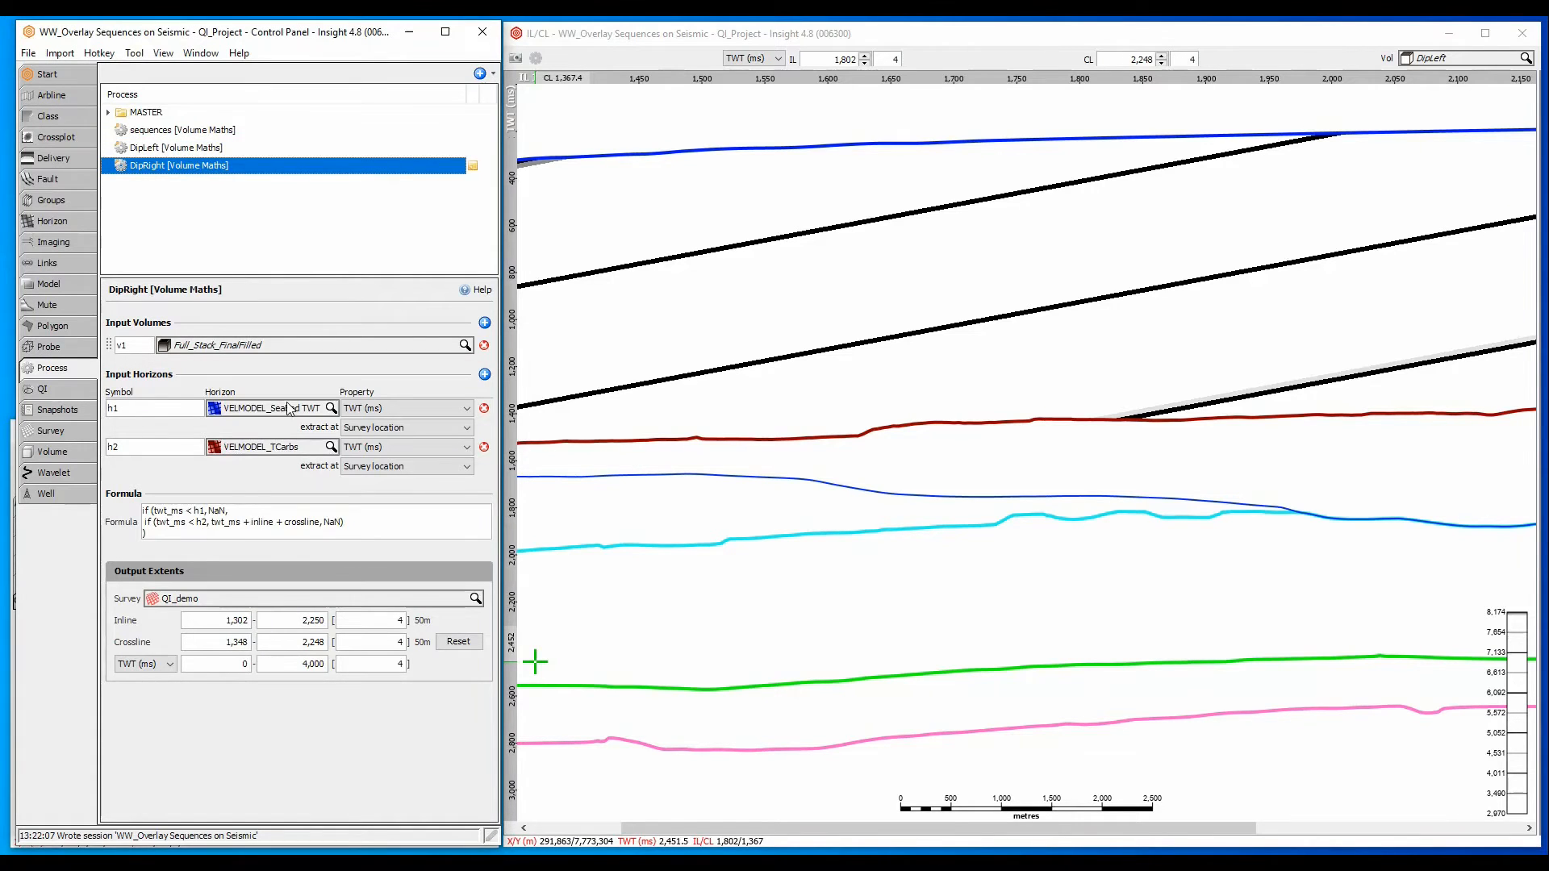
- Set DipRight's input horizons to VELMODEL_BCarbs for h1 and VELMODEL_TopResMM for h2
left_click(289, 409)
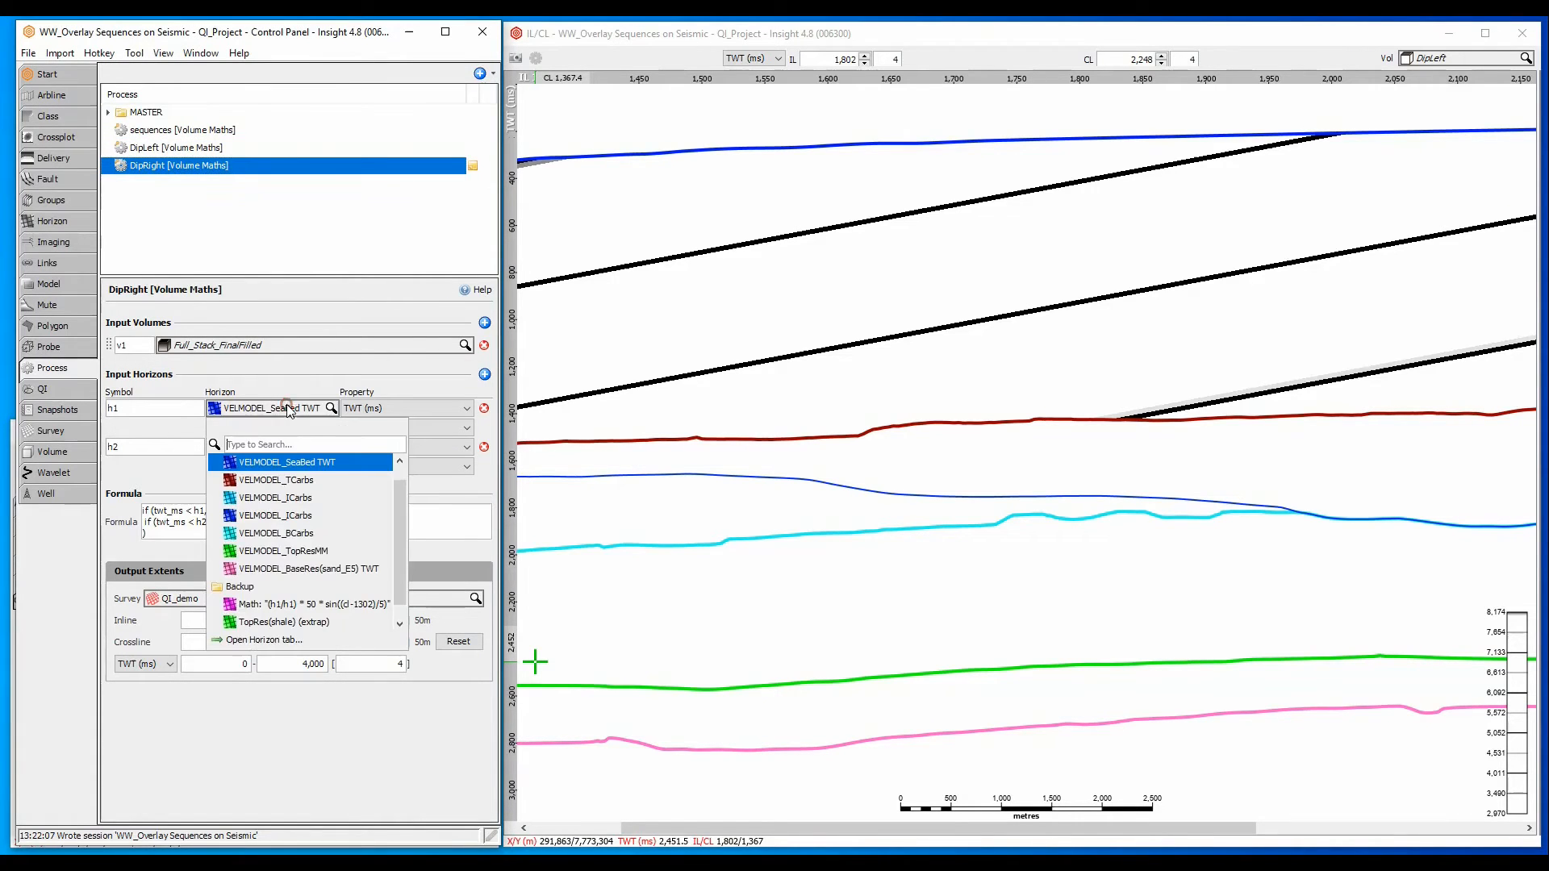
left_click(290, 532)
left_click(278, 446)
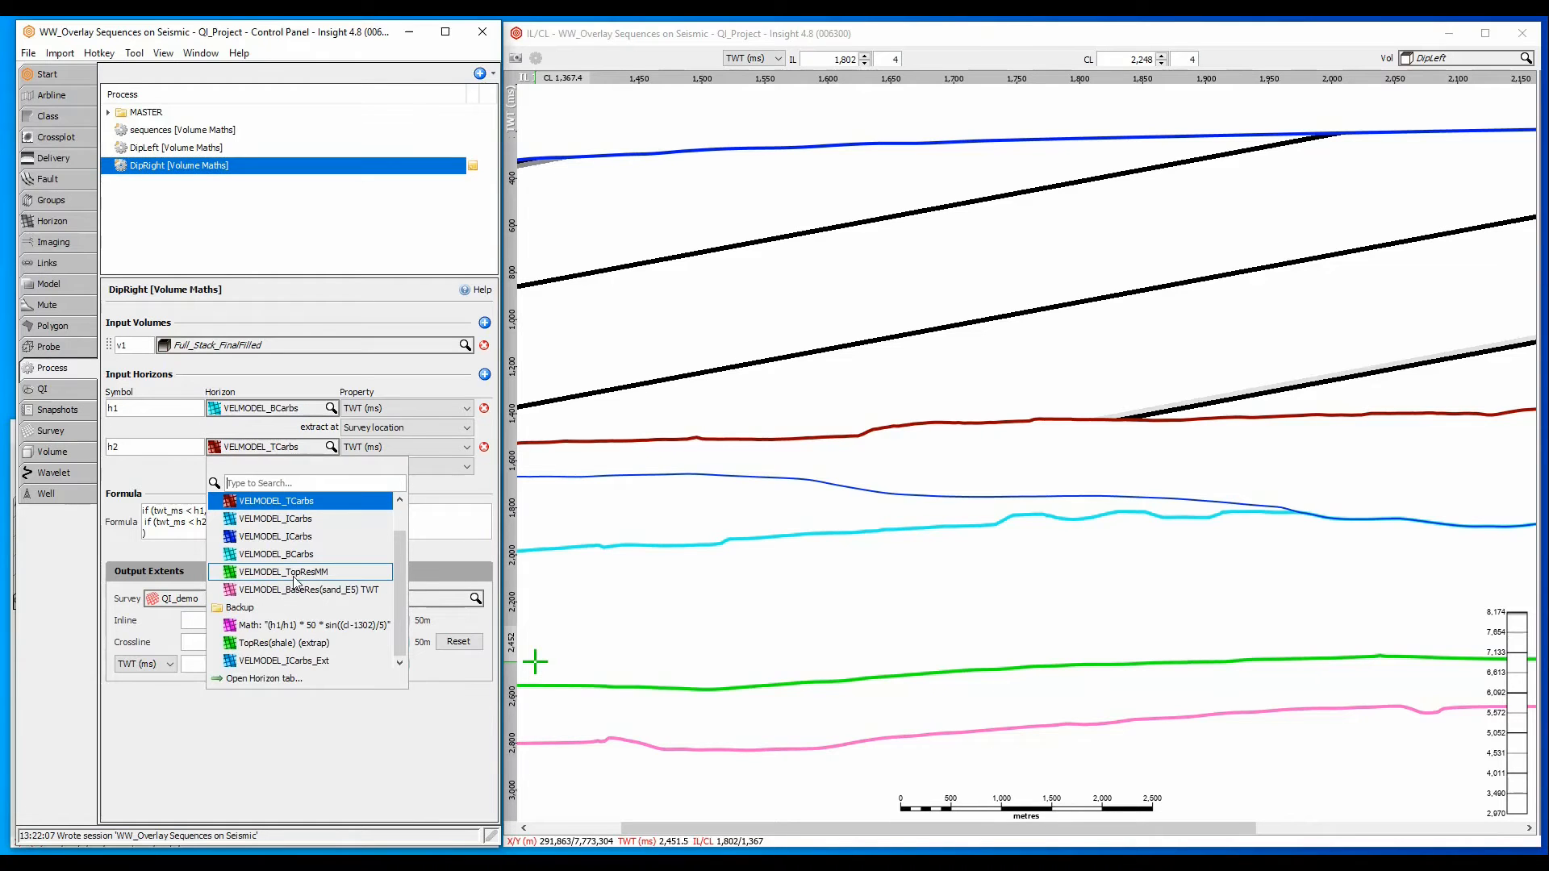
left_click(295, 574)
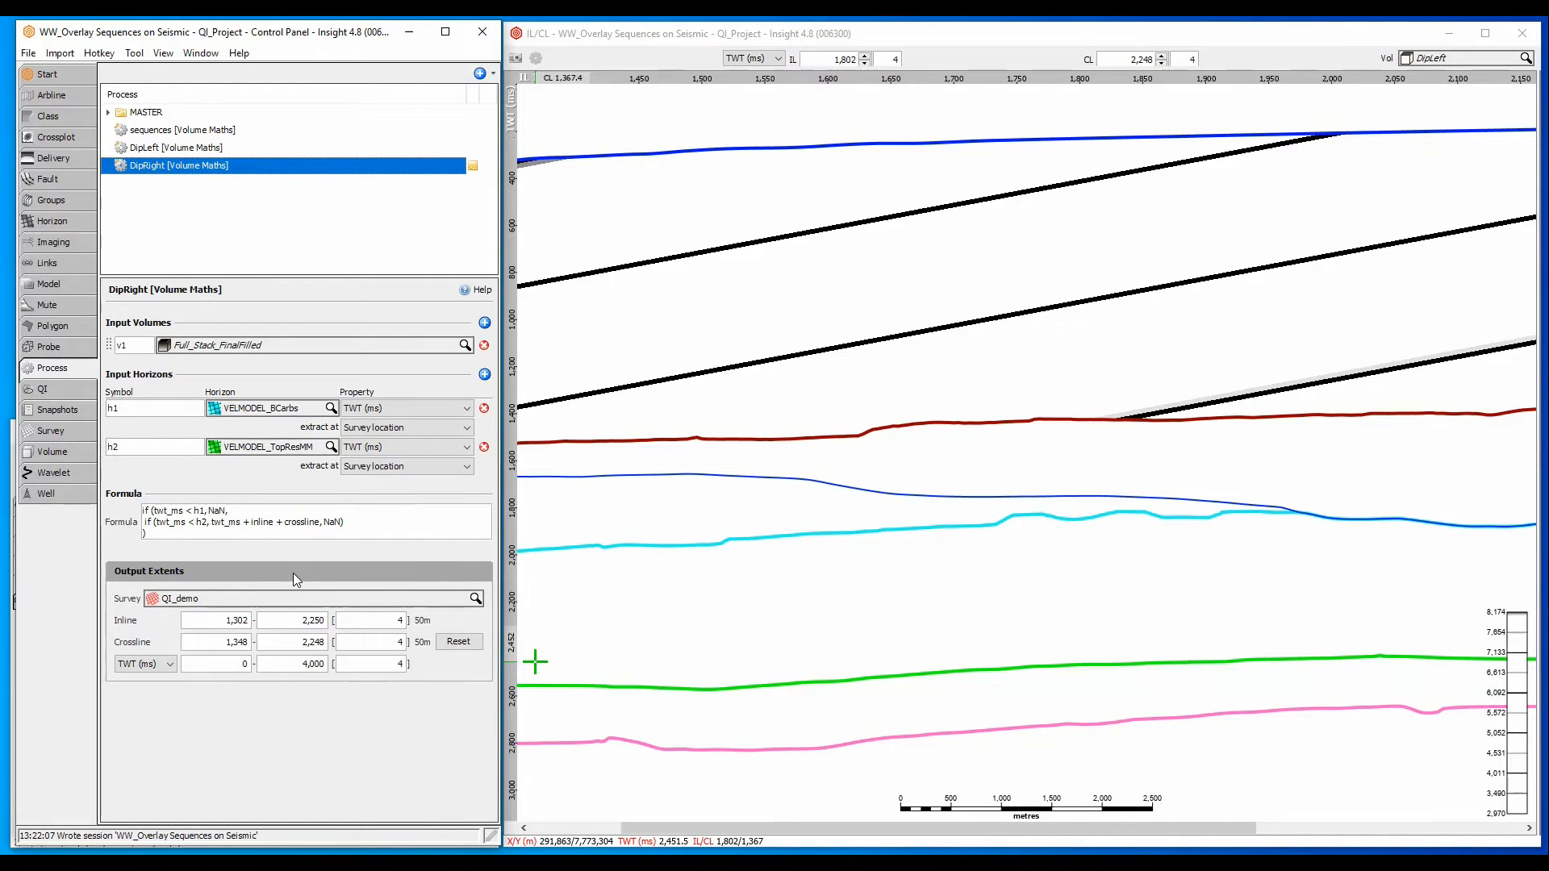
- Change the inner expression of DipRight's formula to "twt_ms + inline - crossline"
left_click(285, 527)
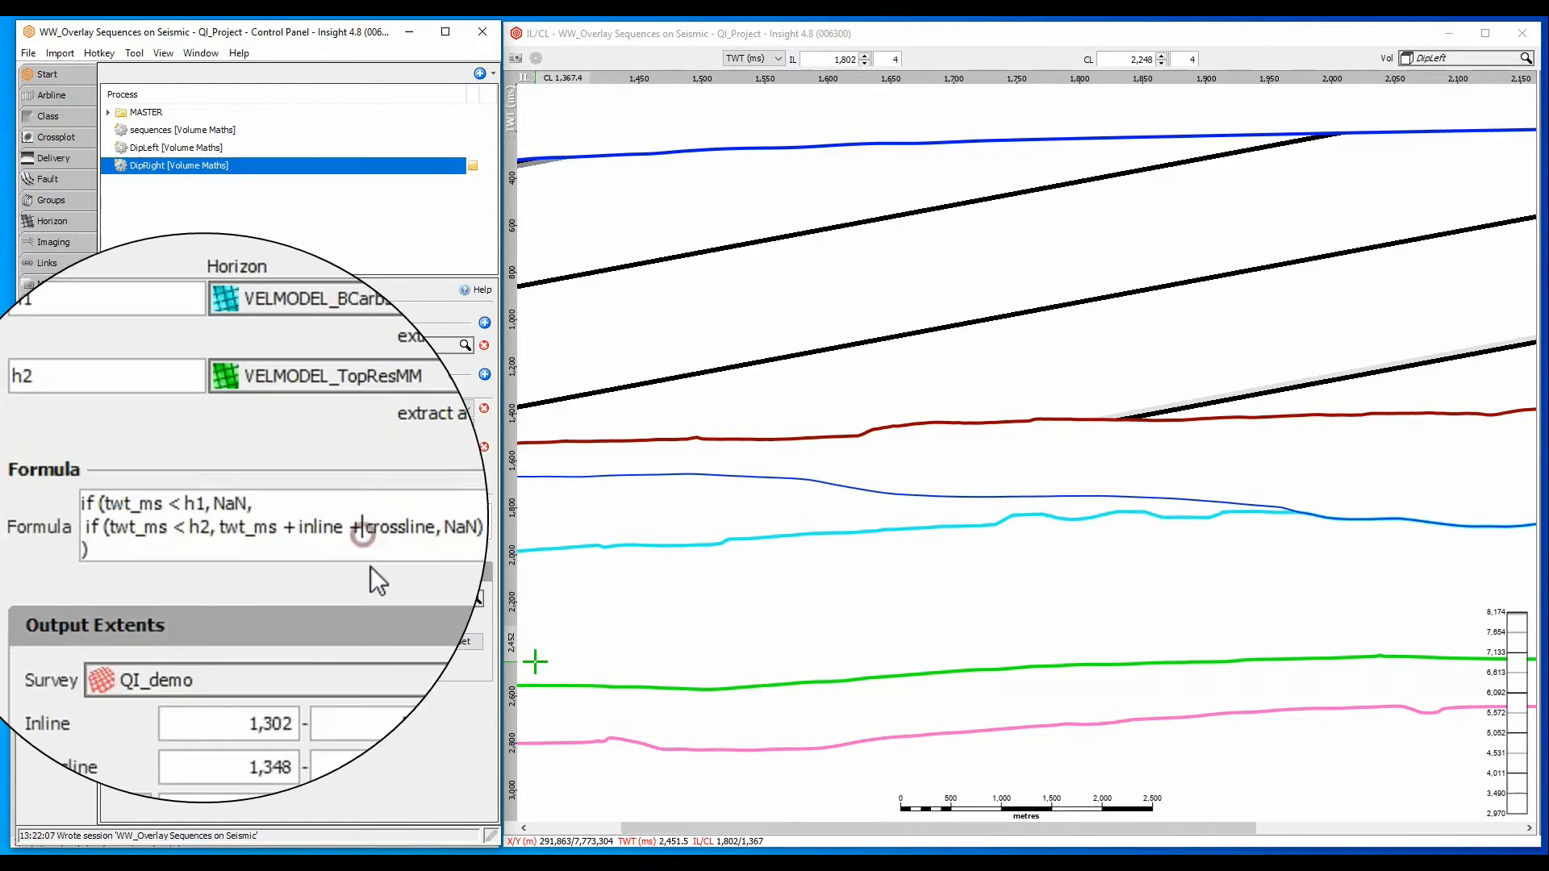
key("BackSpace")
key("BackSpace")
type("-")
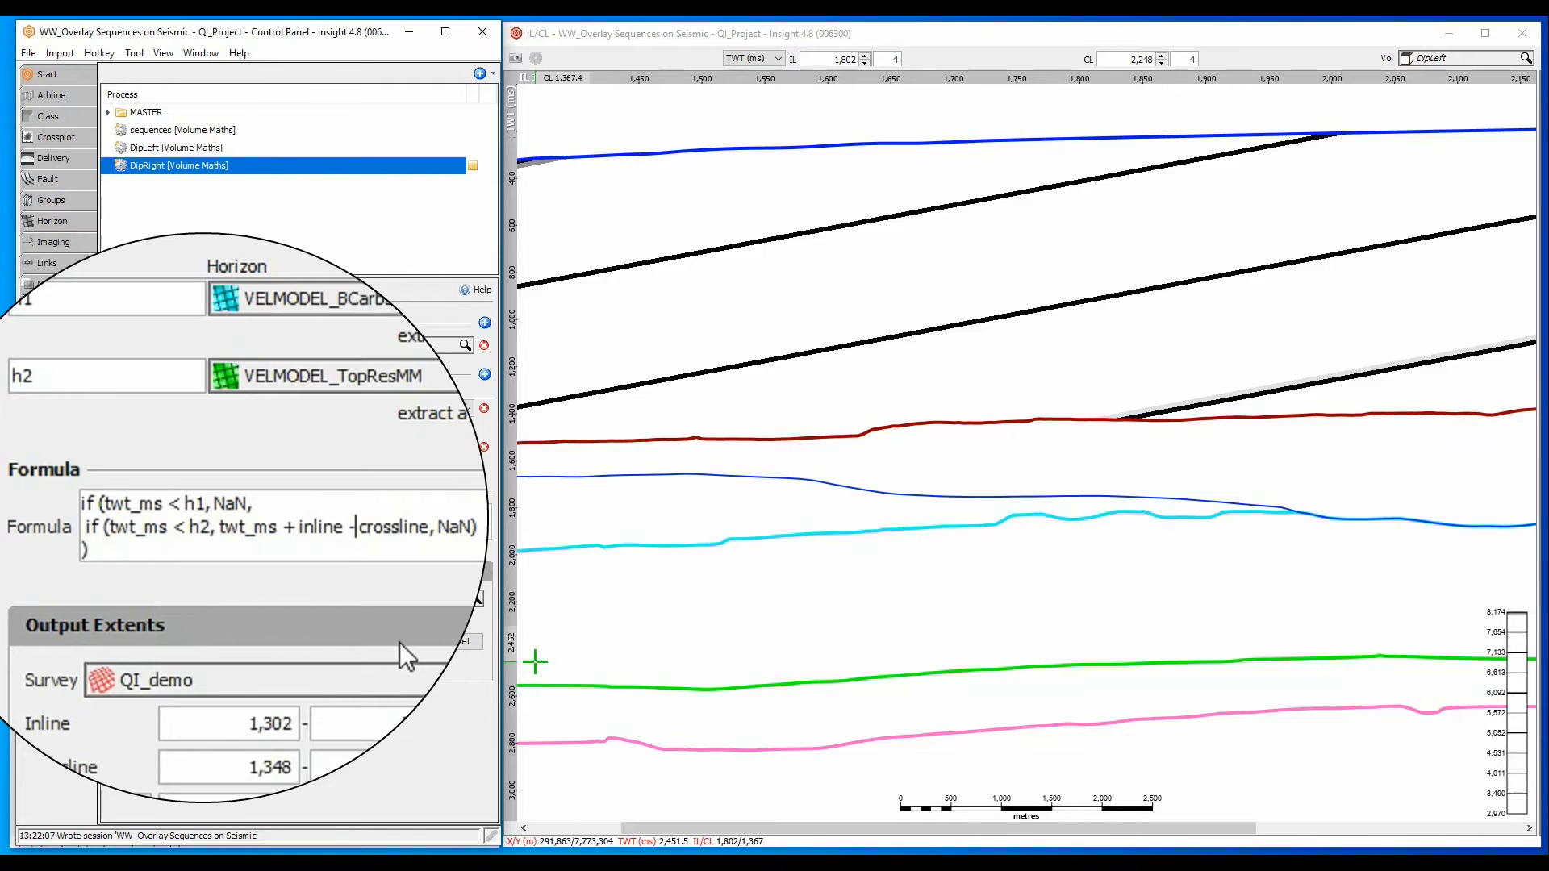
left_click(388, 729)
- Assign the Master_DippingStrataRight class to the DipRight volume
left_click(76, 450)
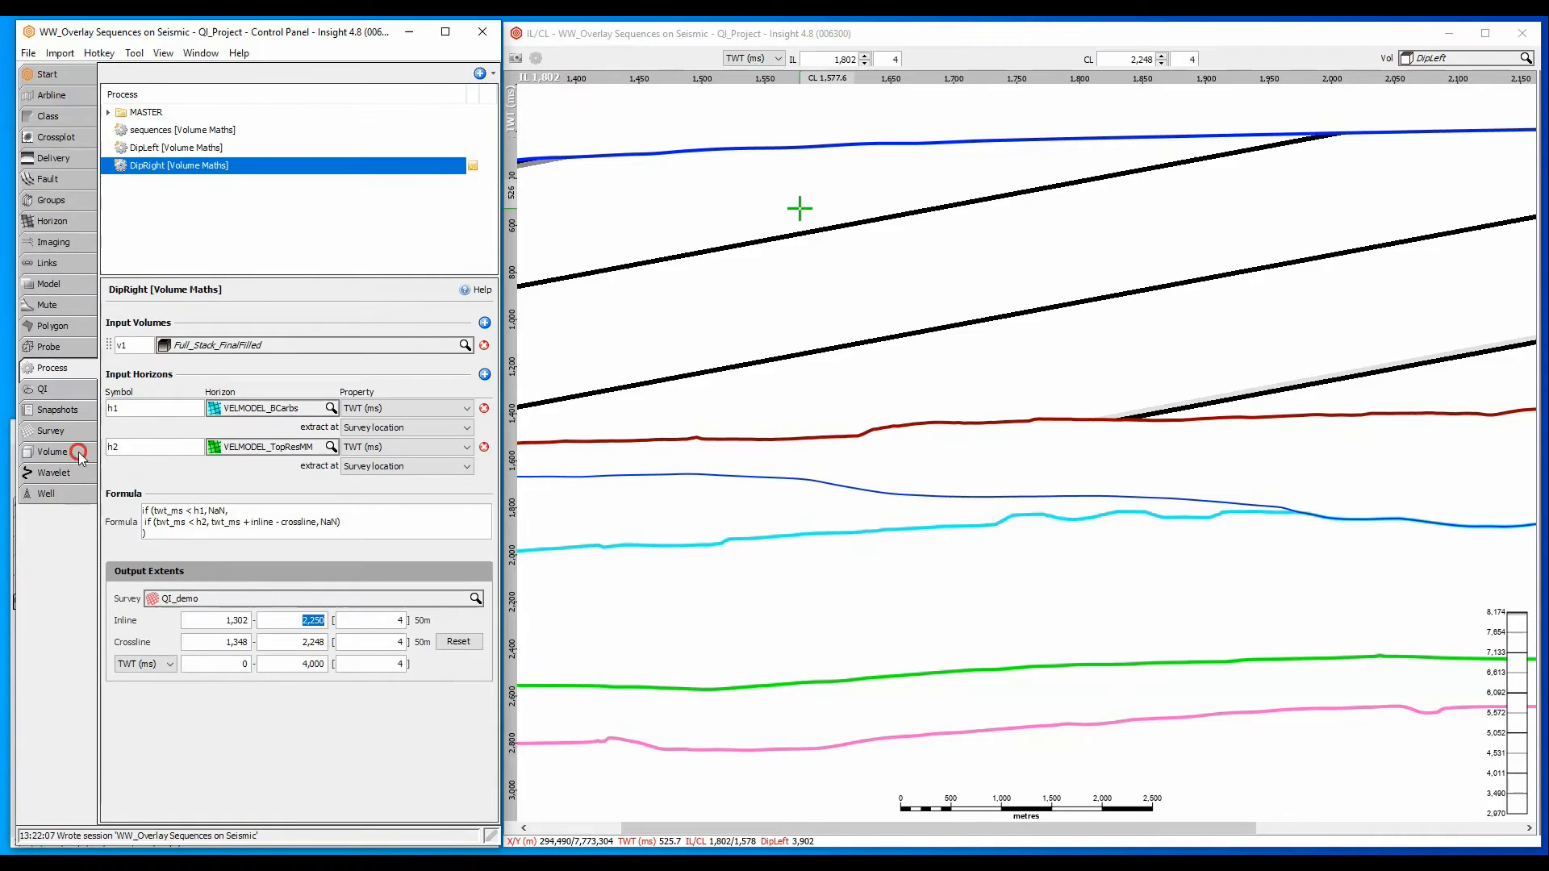
left_click(165, 183)
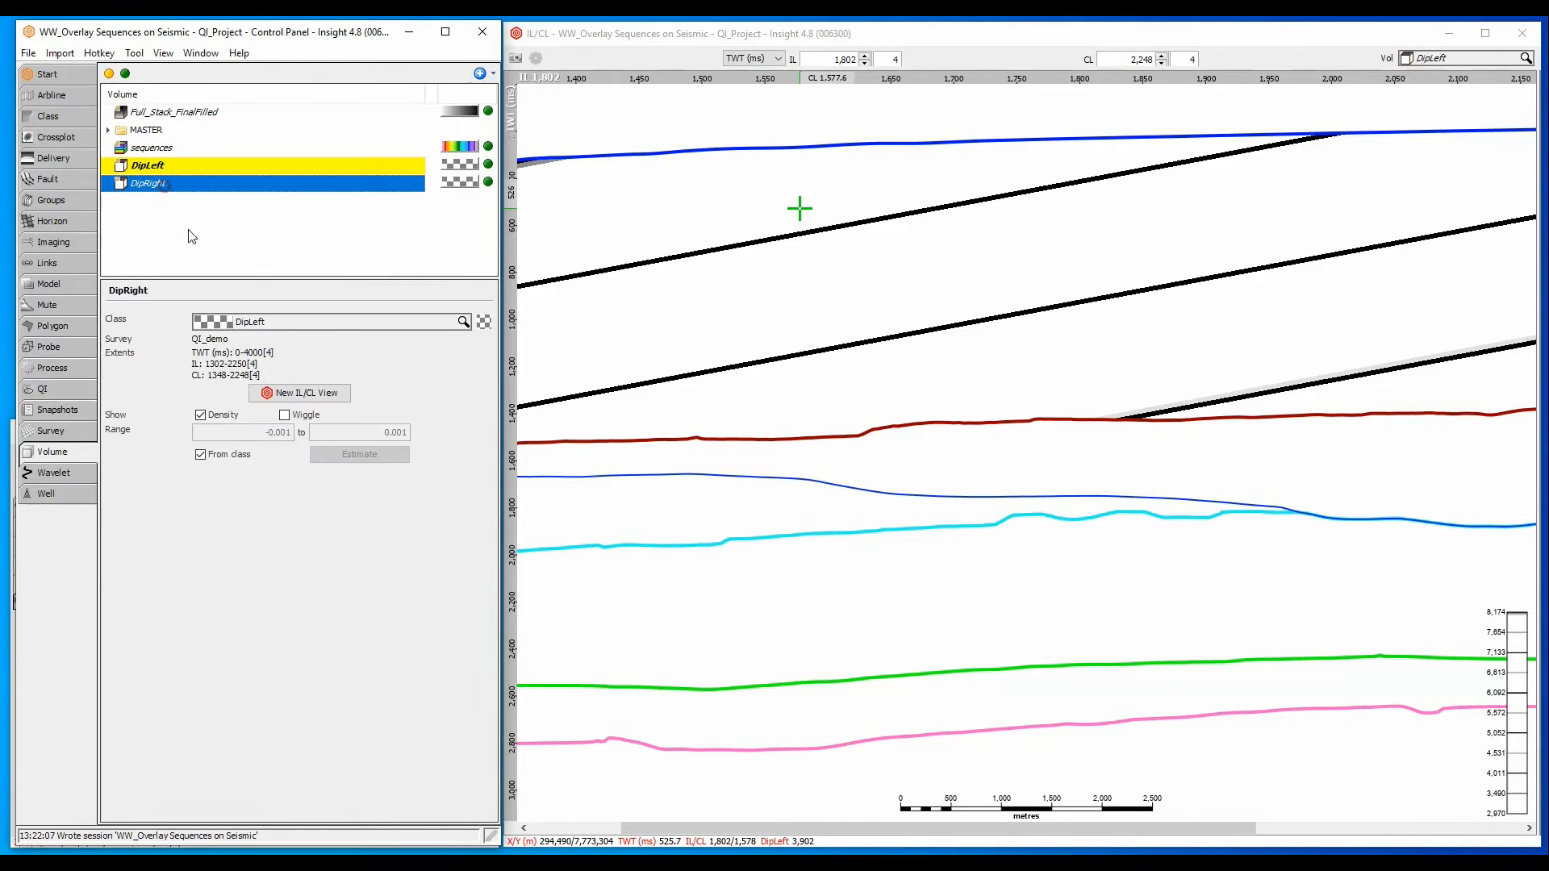
left_click(258, 321)
type("dip")
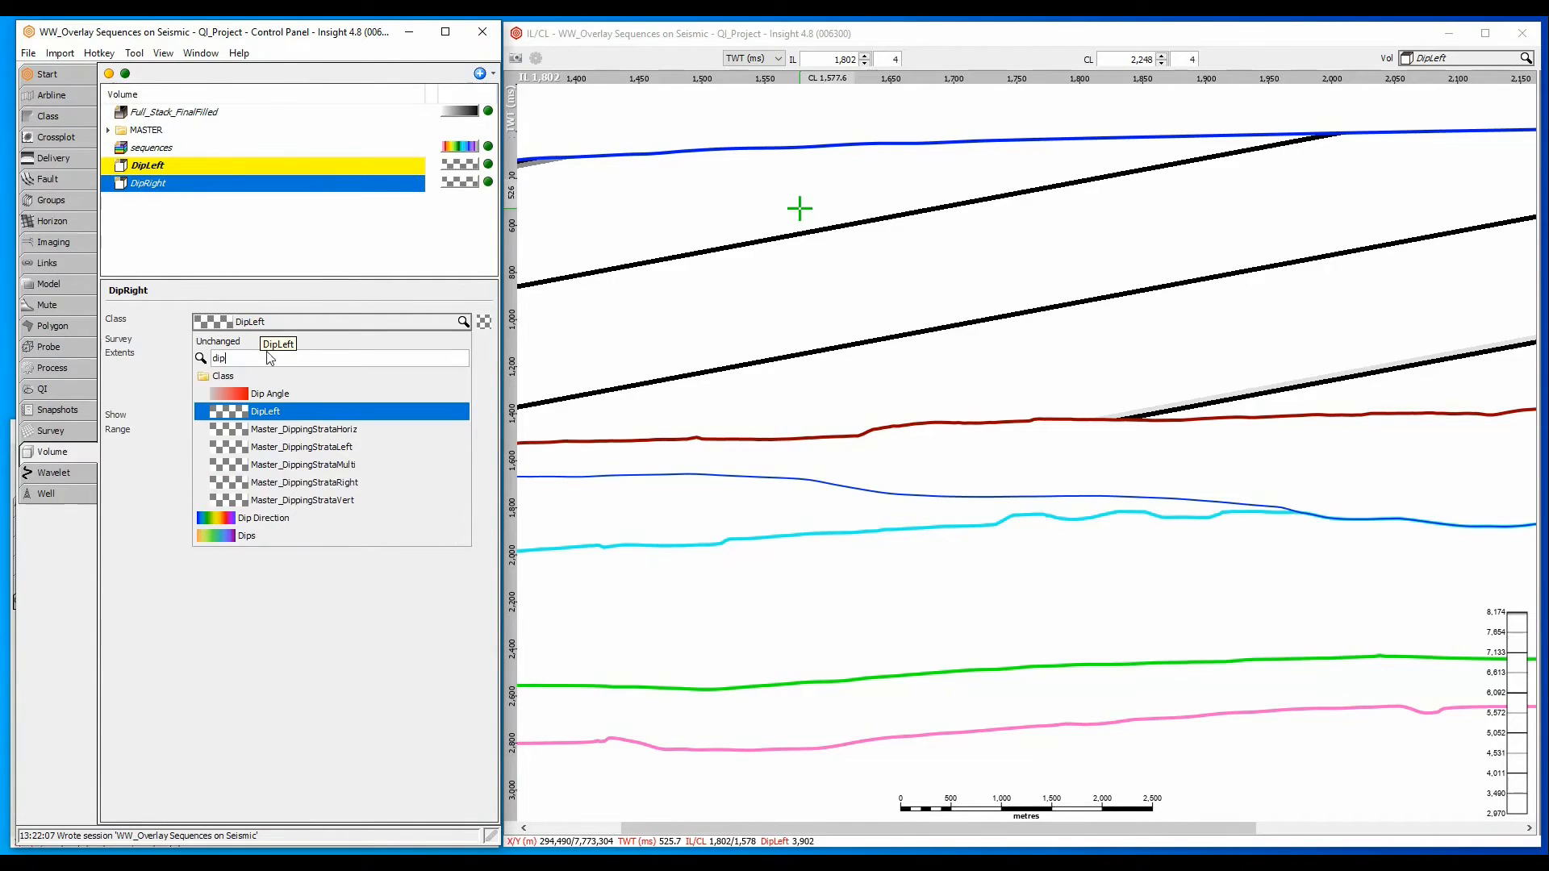
left_click(343, 482)
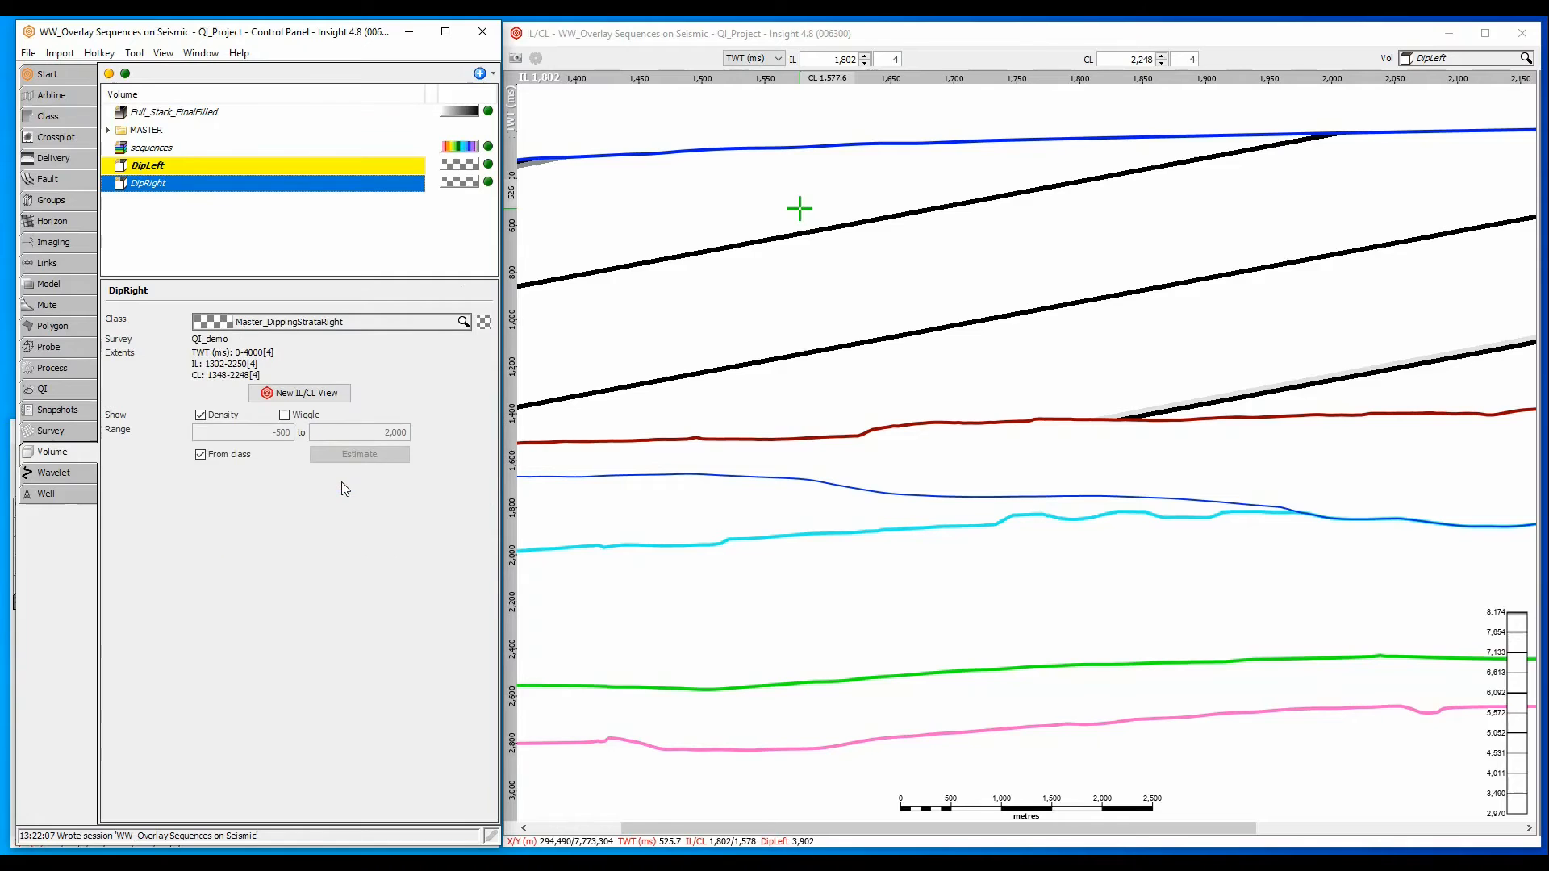
- Display DipRight in the section view and estimate its display range instead of taking it from the class
left_click(200, 454)
left_click(337, 454)
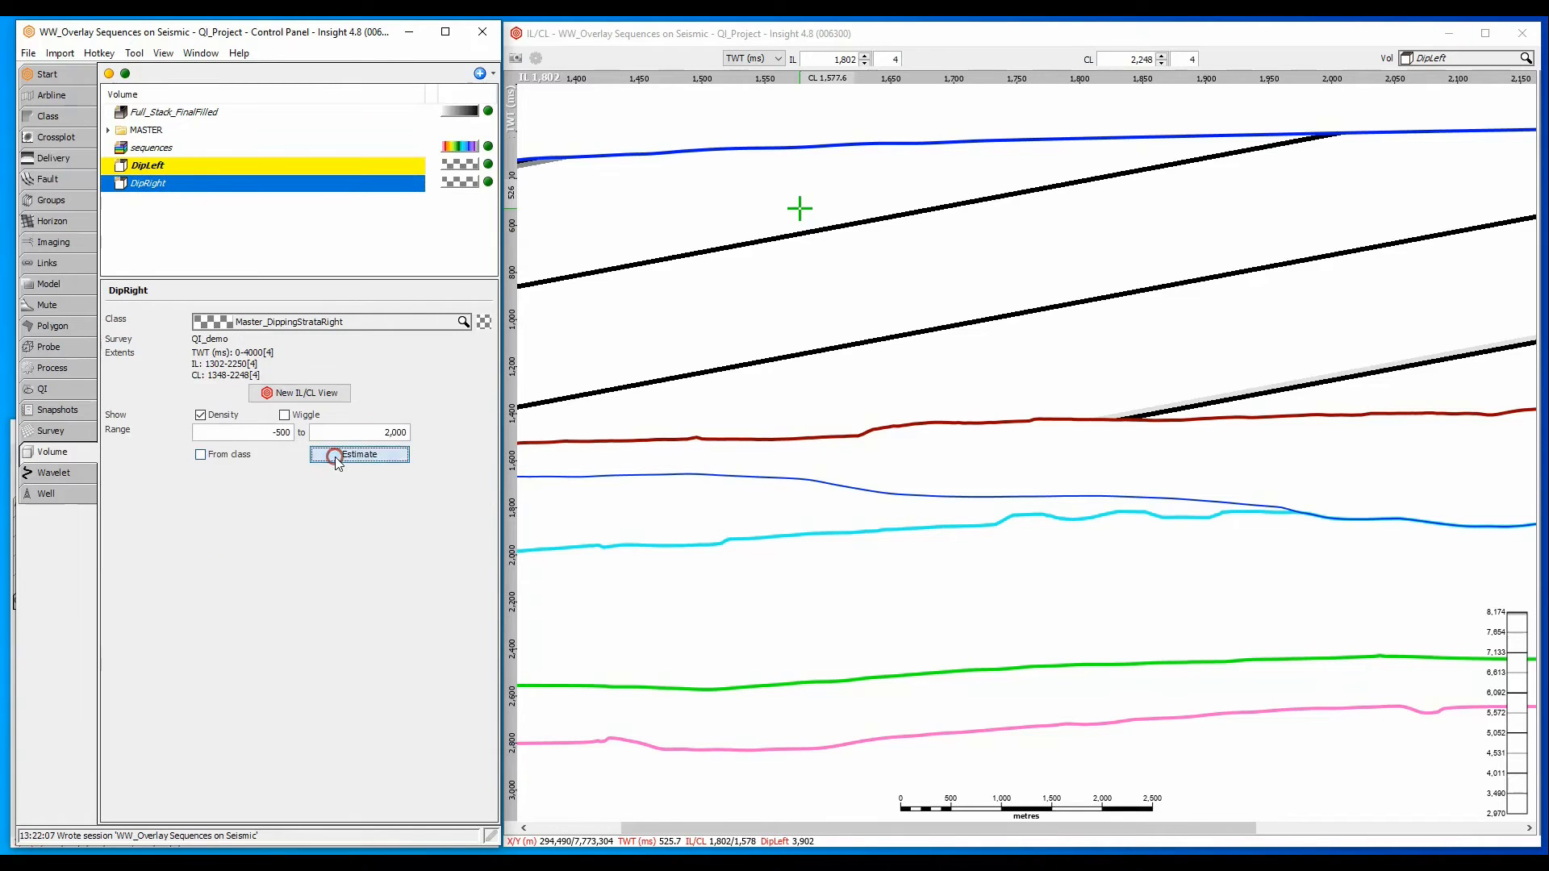
left_click(1429, 59)
left_click(1448, 163)
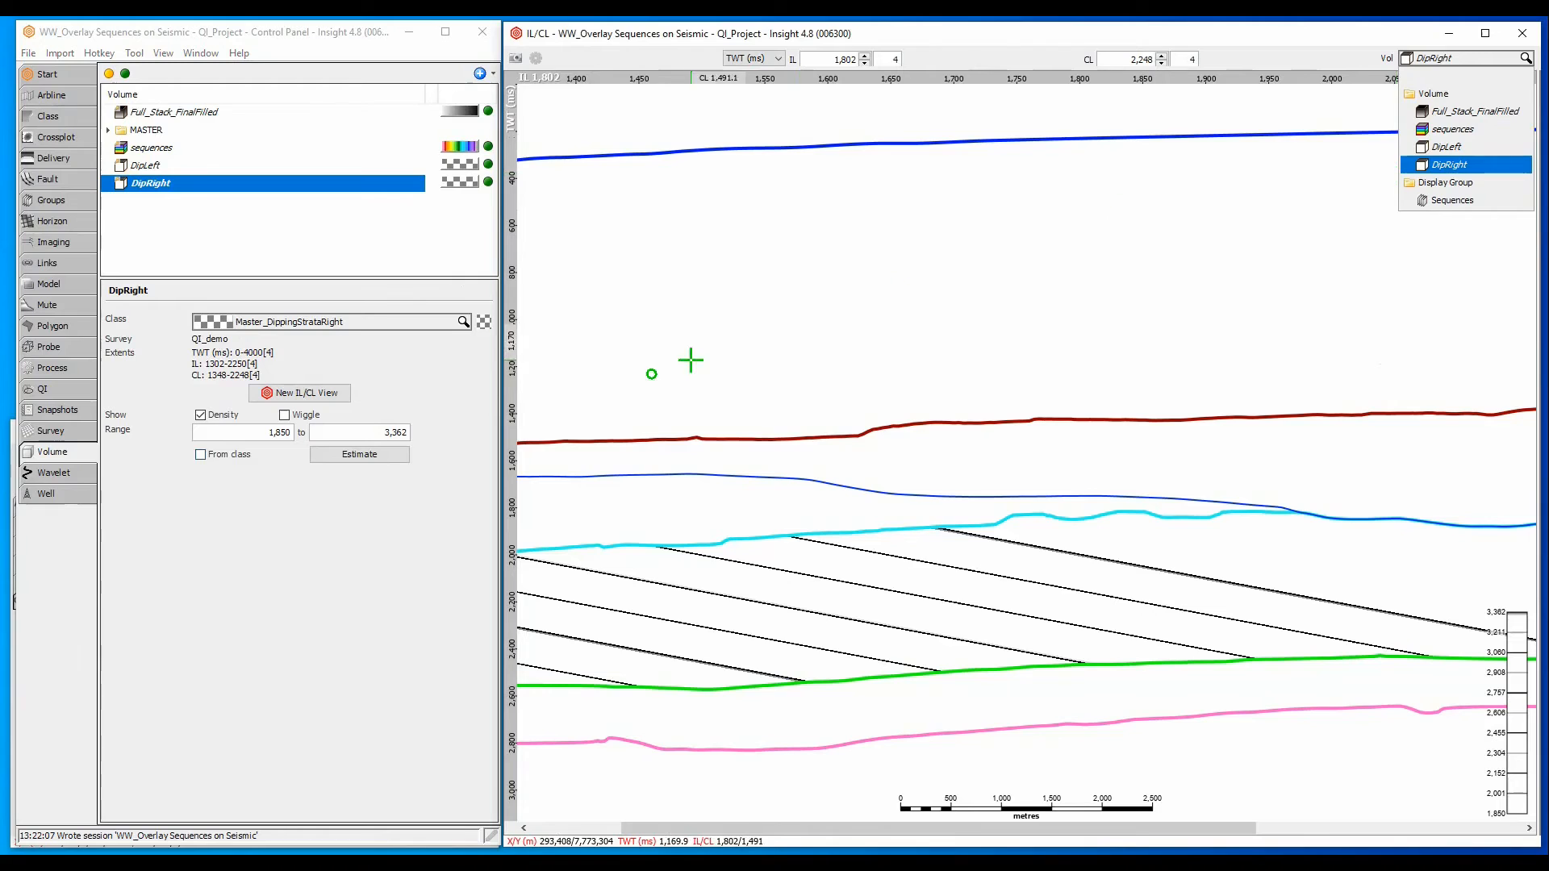
left_click(366, 456)
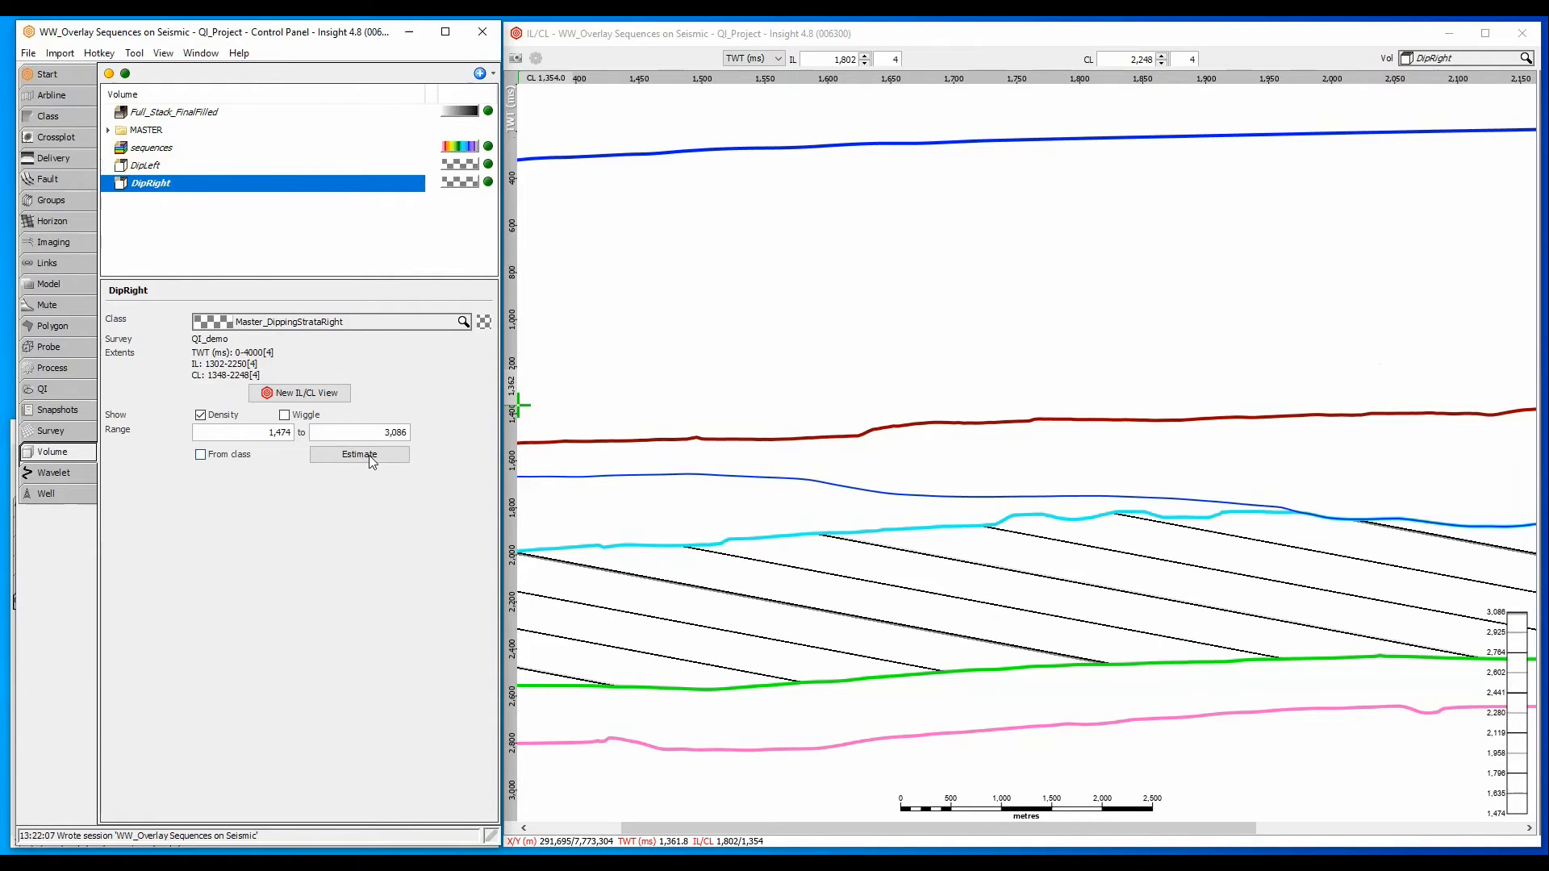
- Add the DipLeft and DipRight volumes to the Sequences display group
left_click(84, 201)
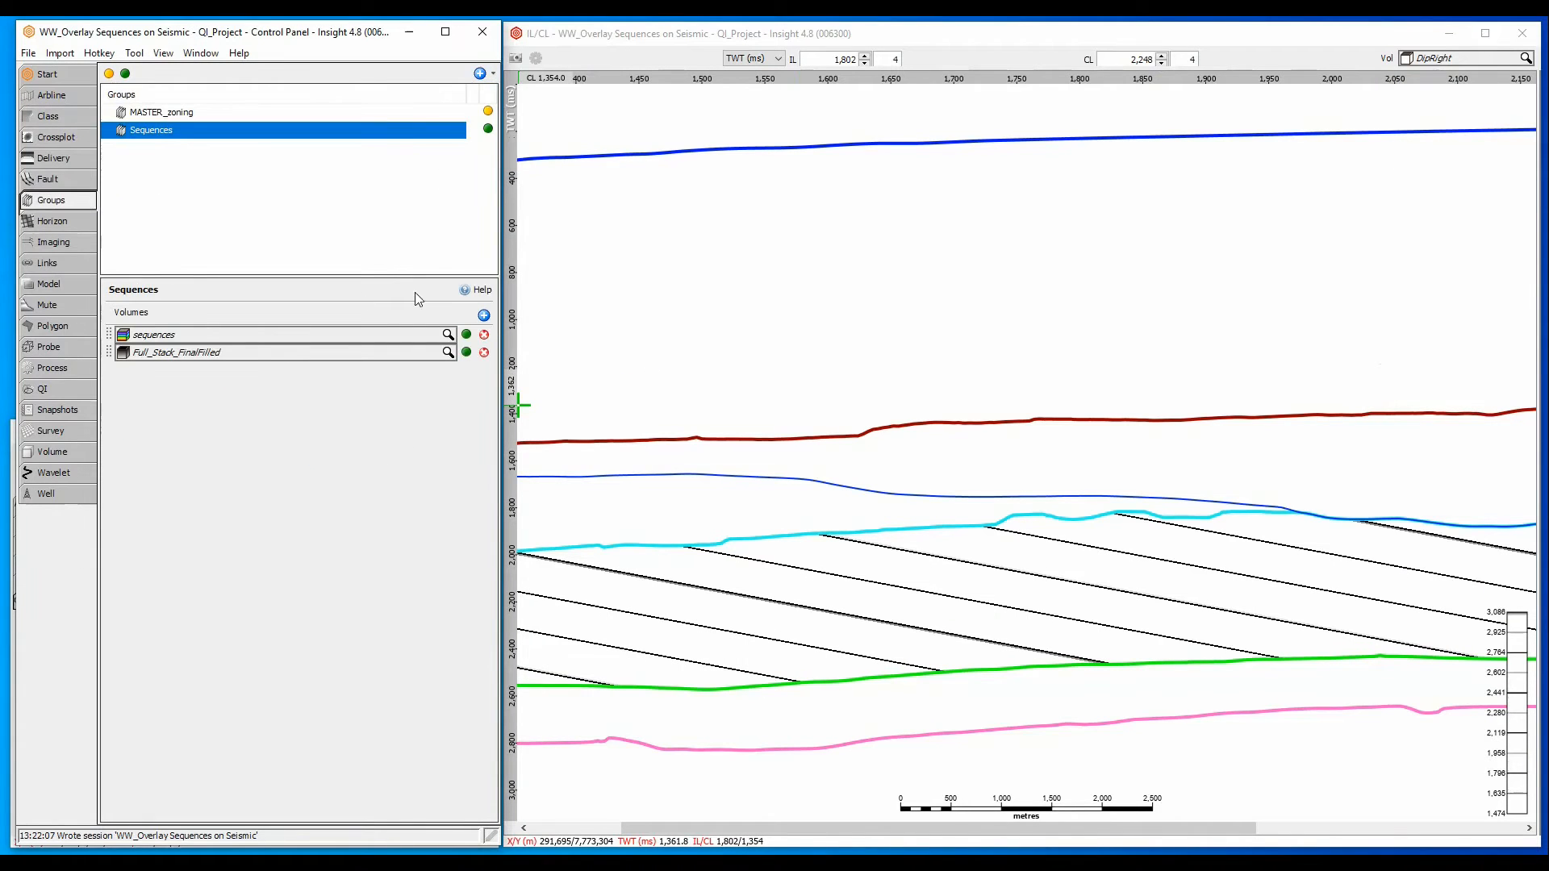
left_click(484, 315)
left_click(484, 316)
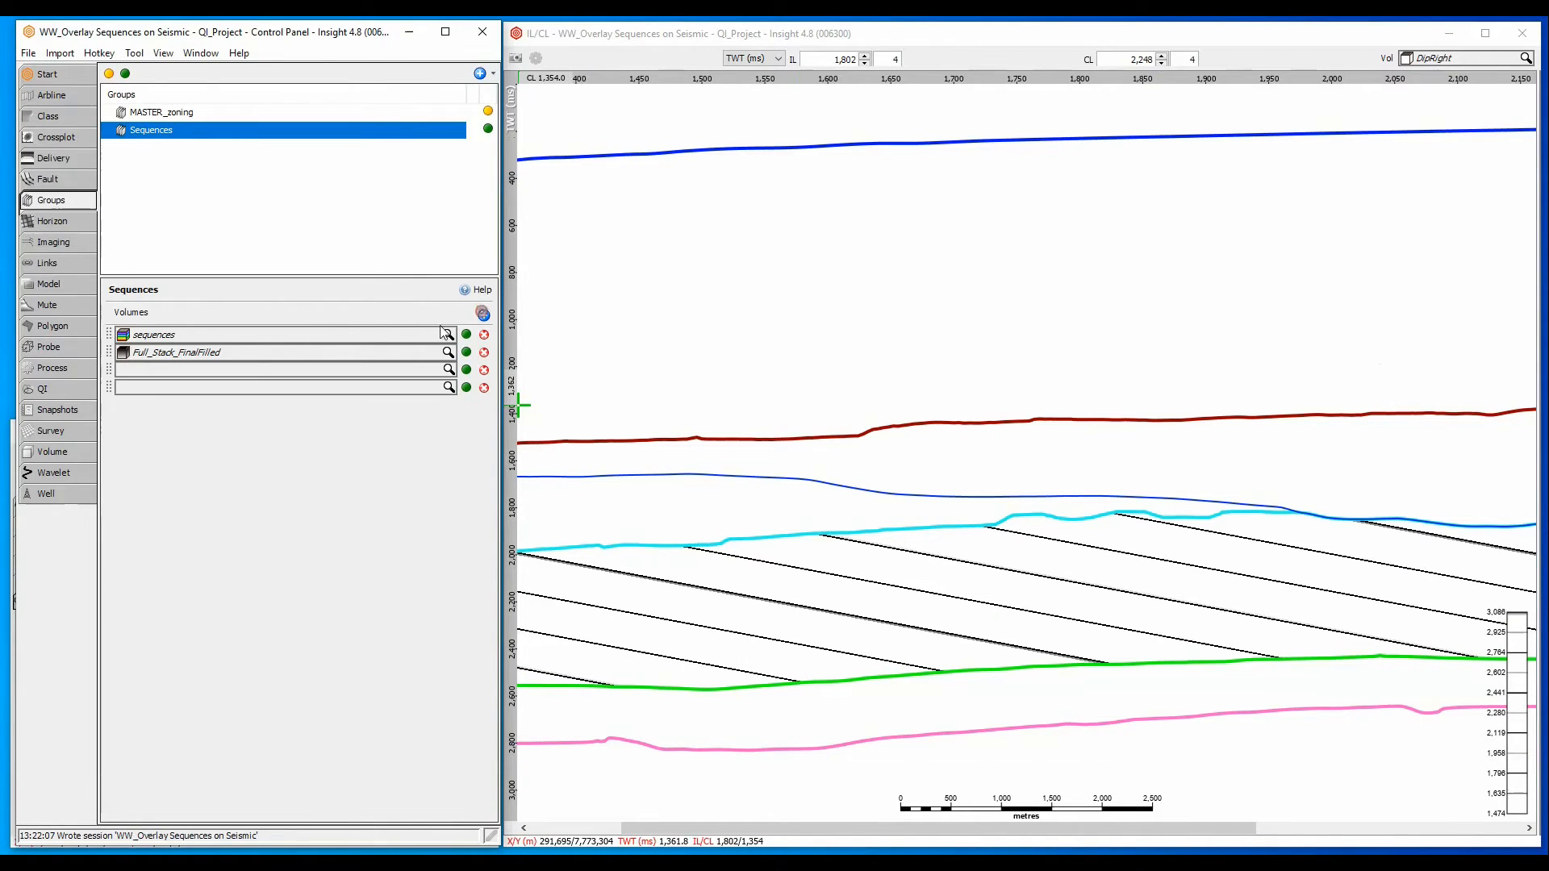
left_click(322, 375)
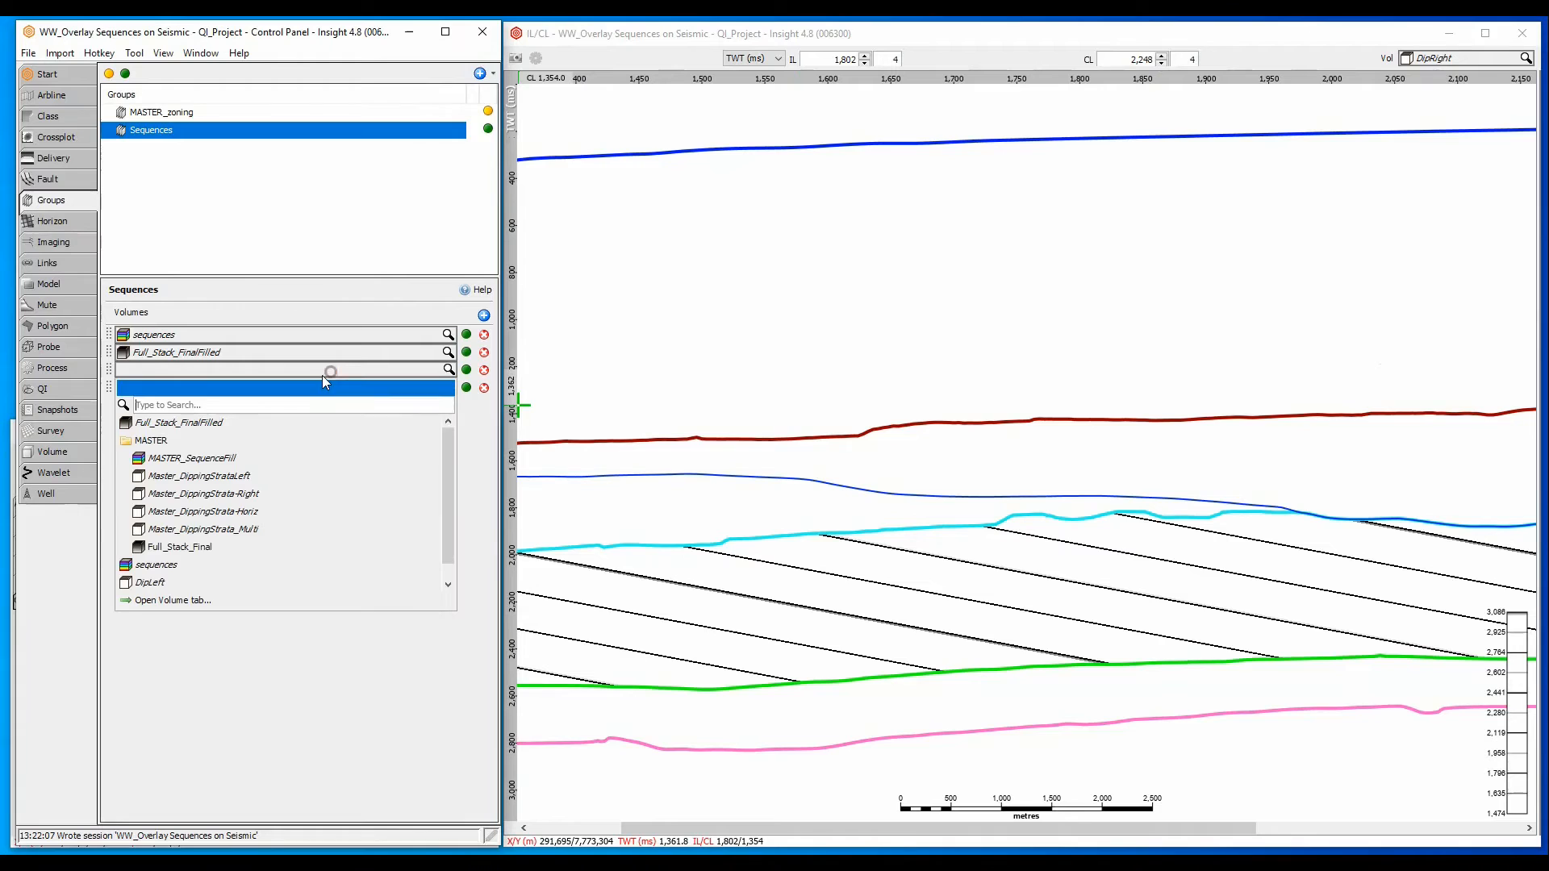
left_click(189, 584)
left_click(161, 387)
scroll(166, 532, "down", 1)
left_click(165, 601)
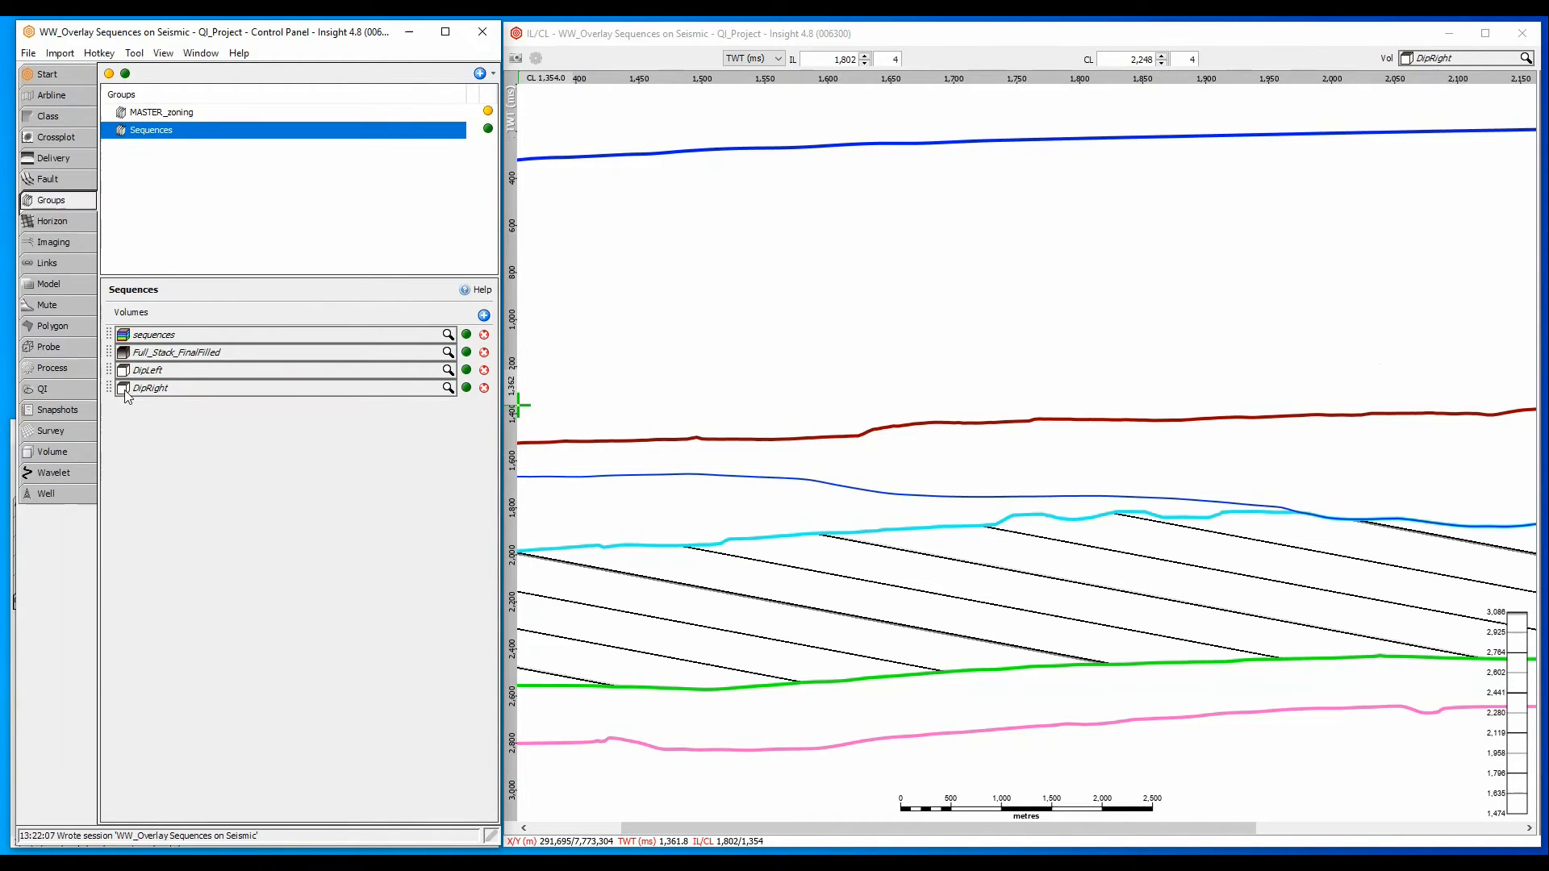
- Move DipLeft and DipRight above the other volumes in the Sequences group and show the group in the section view
left_click_drag(109, 369, 107, 324)
left_click_drag(109, 387, 115, 325)
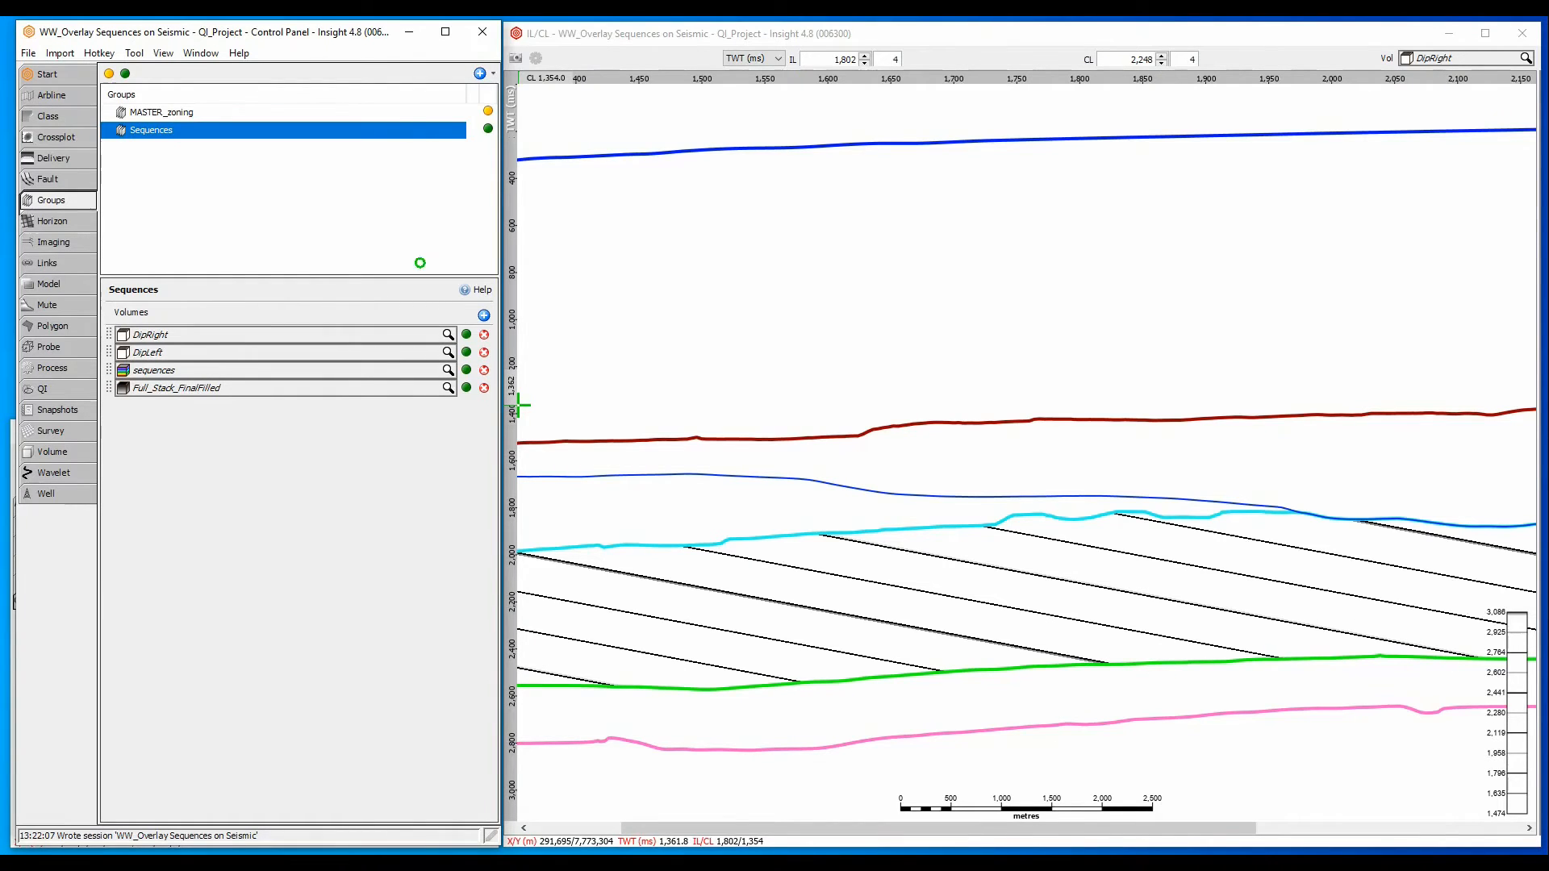
left_click(1444, 58)
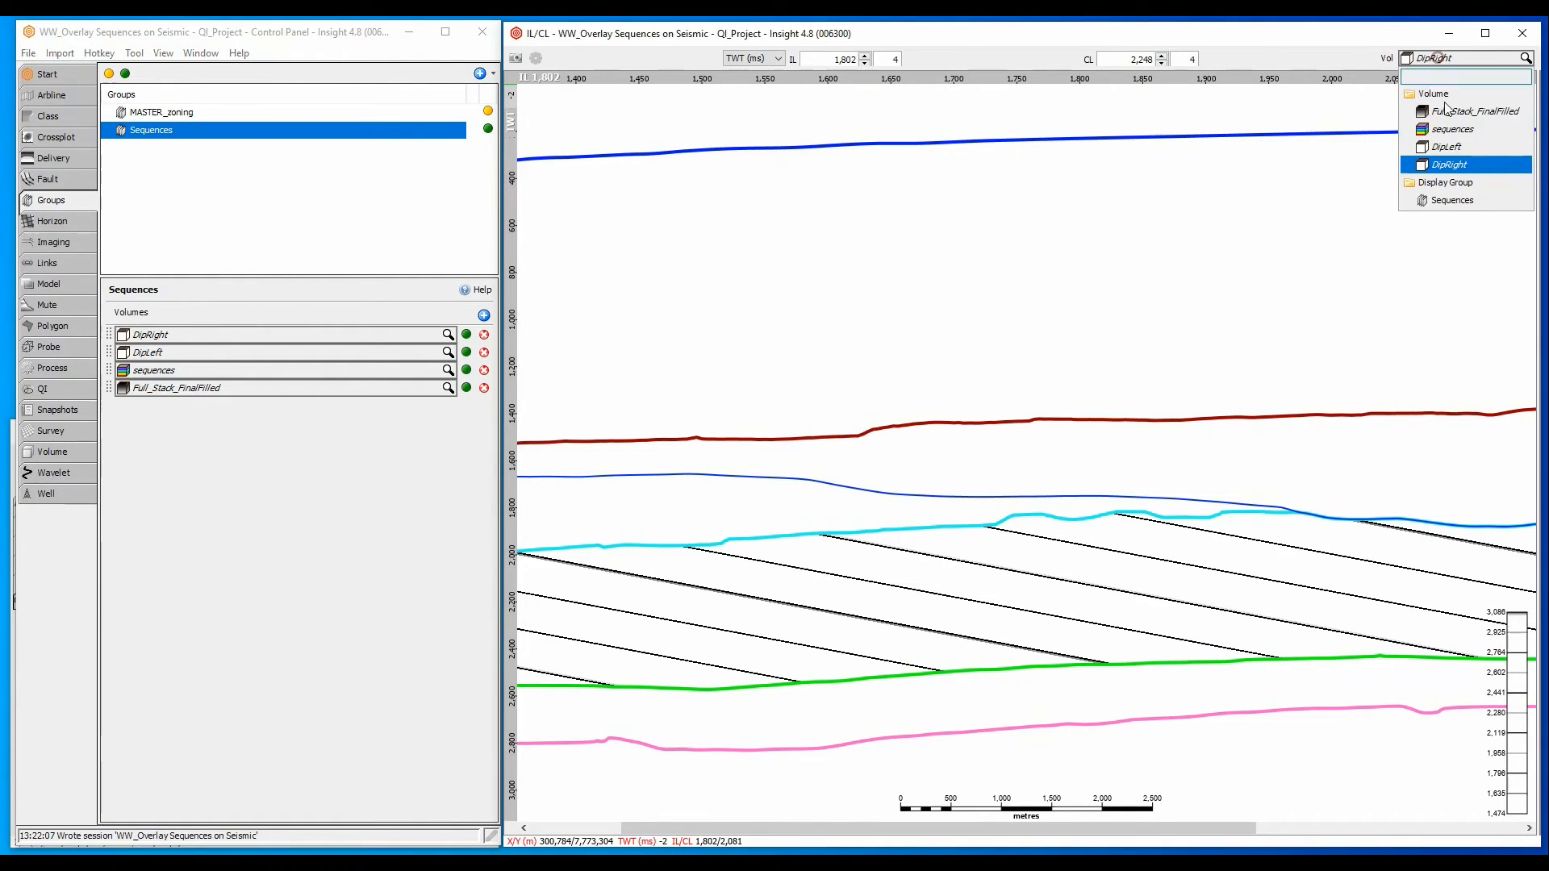
left_click(1452, 200)
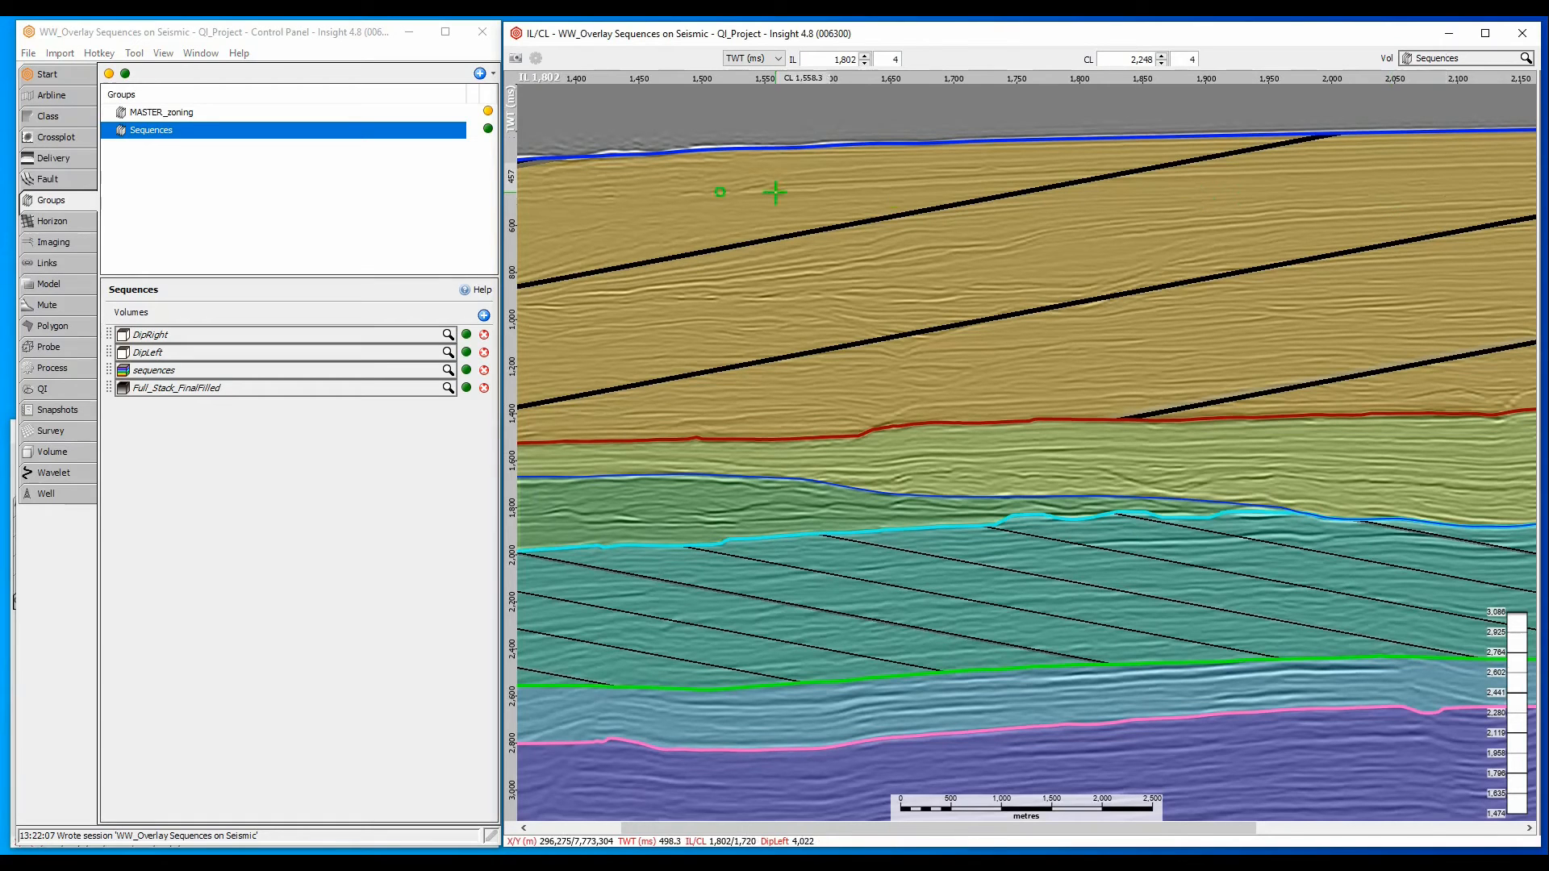
- Create a new Volume Maths process named DipAll
left_click(50, 368)
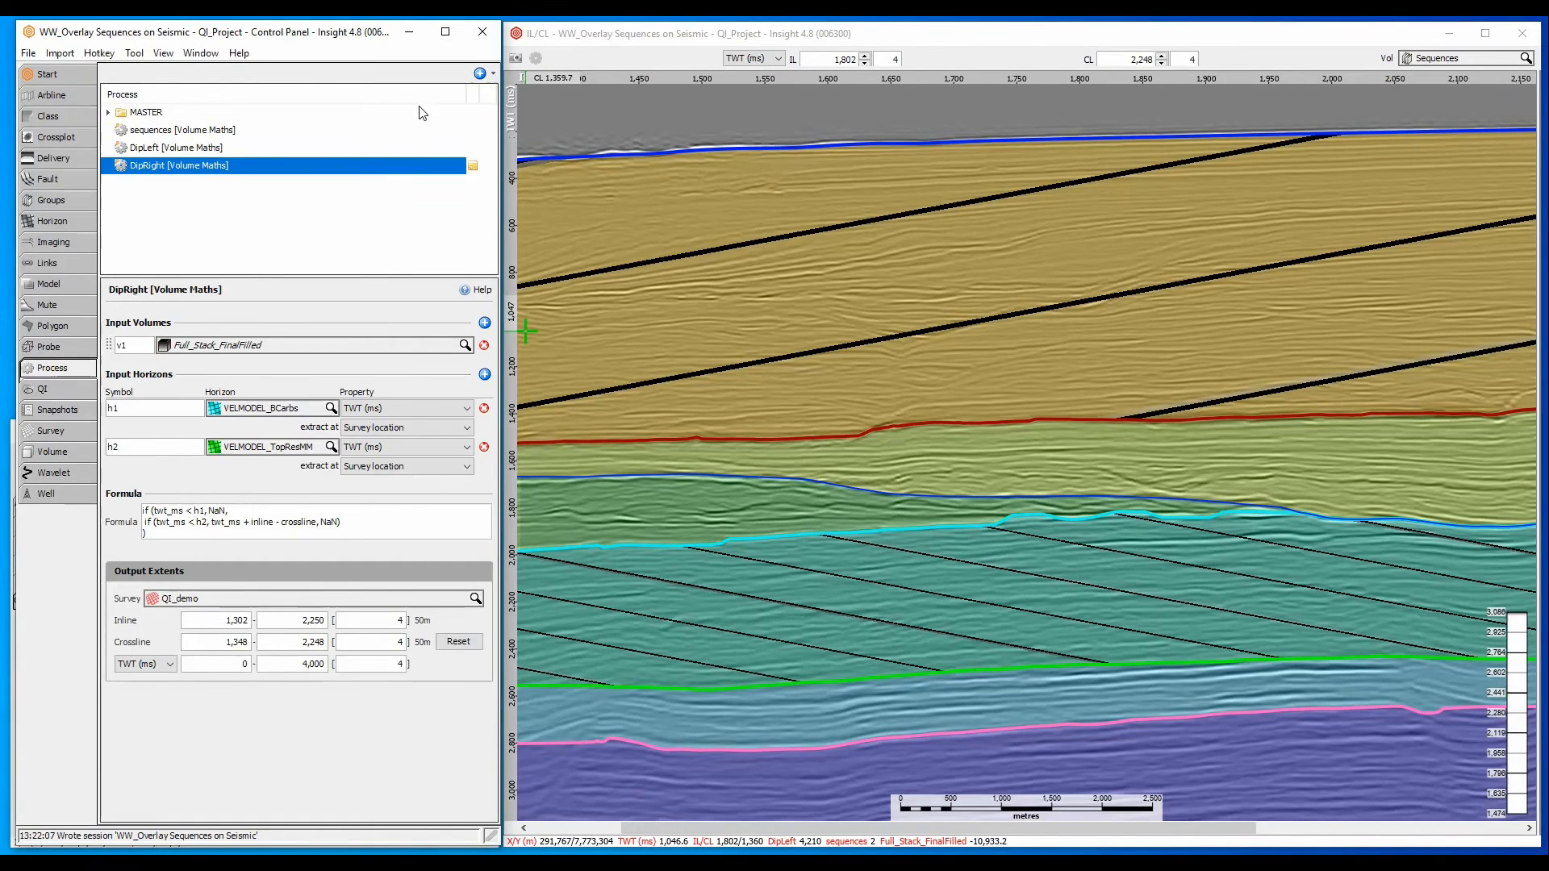
left_click(480, 74)
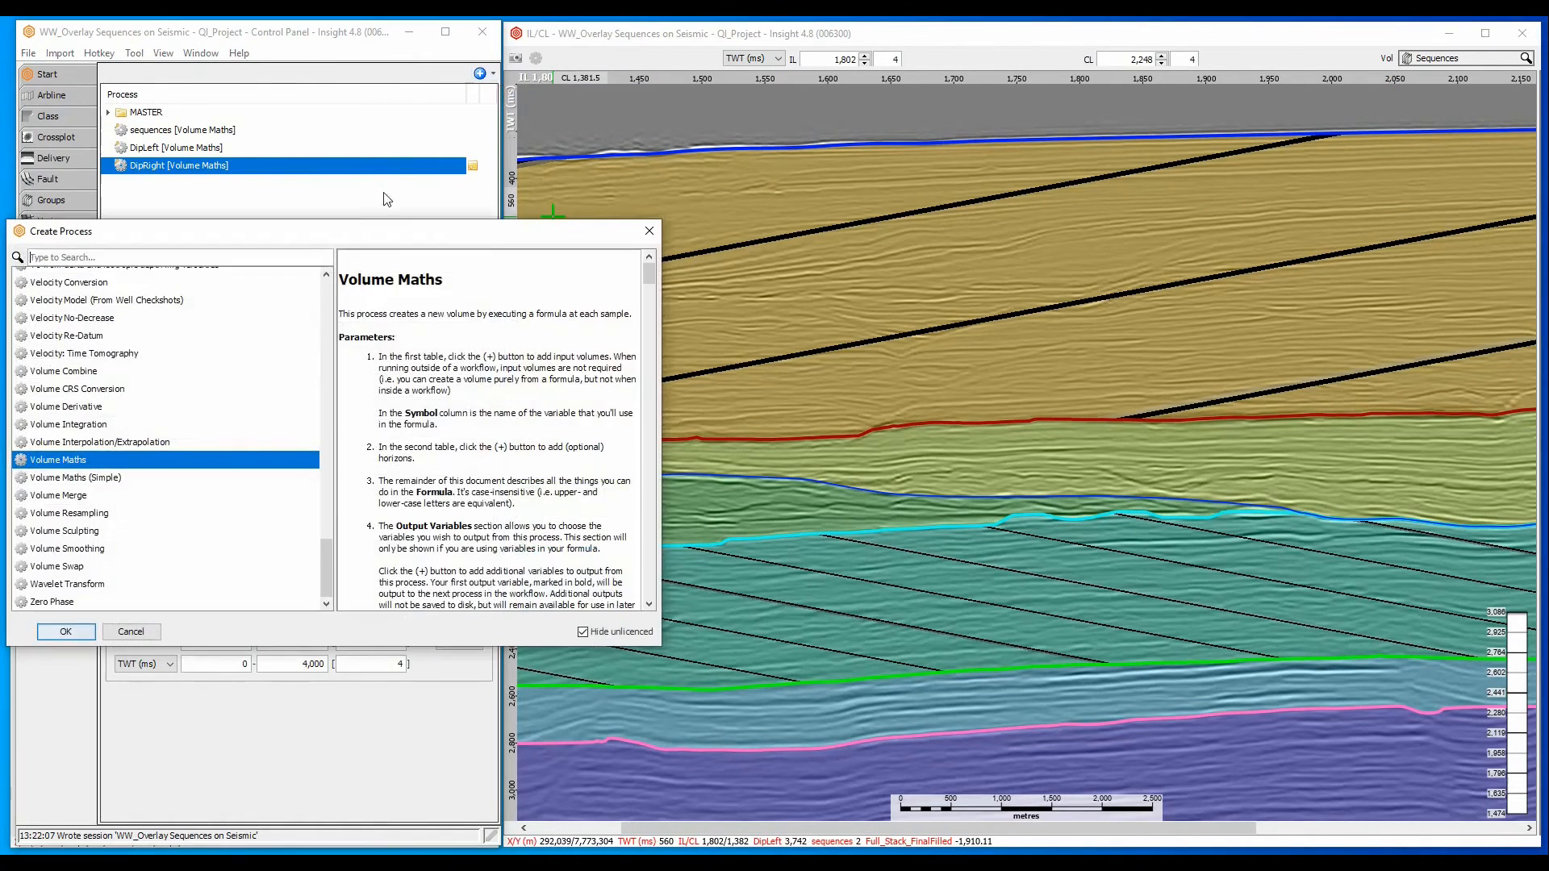
left_click(64, 629)
type("DipAll")
key("Return")
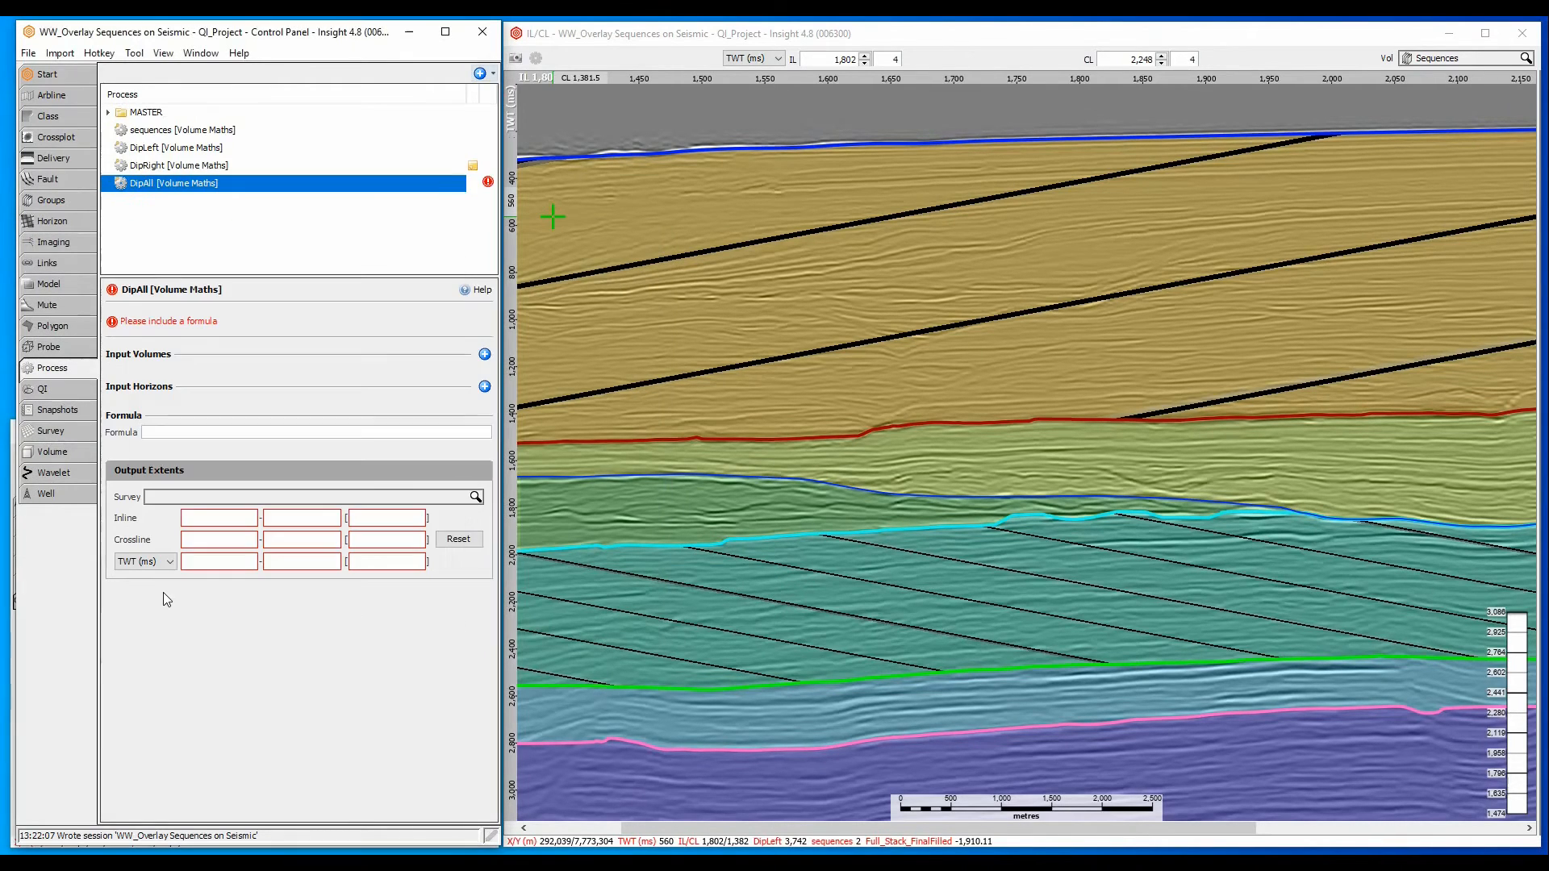
- Add Full_Stack_FinalFilled as input volume v1 of the DipAll process
left_click(484, 354)
left_click(464, 377)
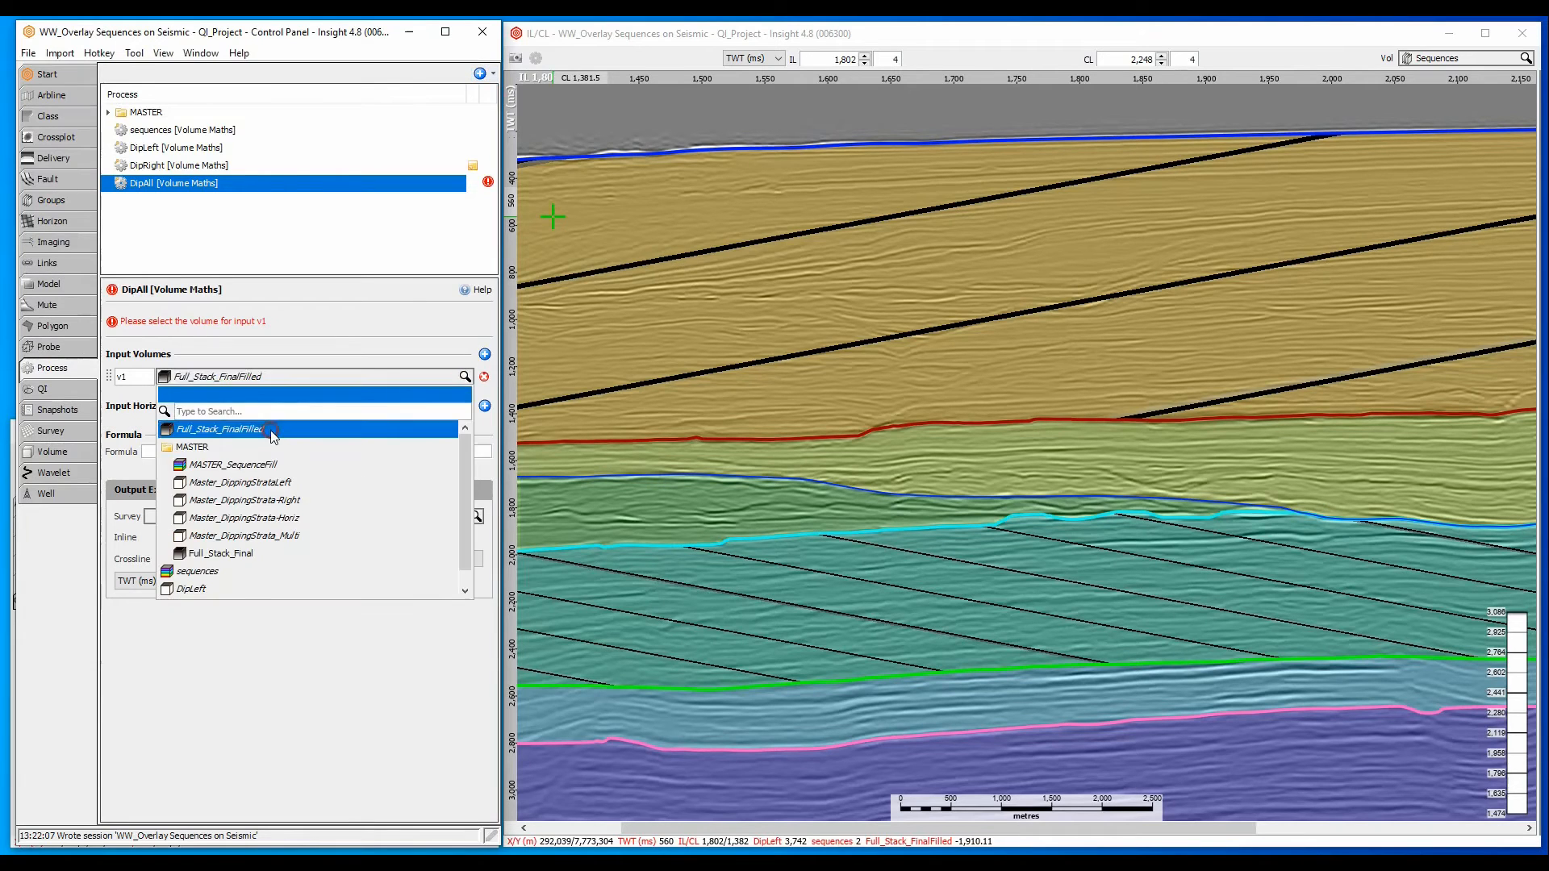
left_click(272, 433)
- Add four input horizons to DipAll, h1 to h4: VELMODEL_SeaBed TWT, VELMODEL_TCarbs, VELMODEL_BCarbs and VELMODEL_TopResMM
left_click(484, 406)
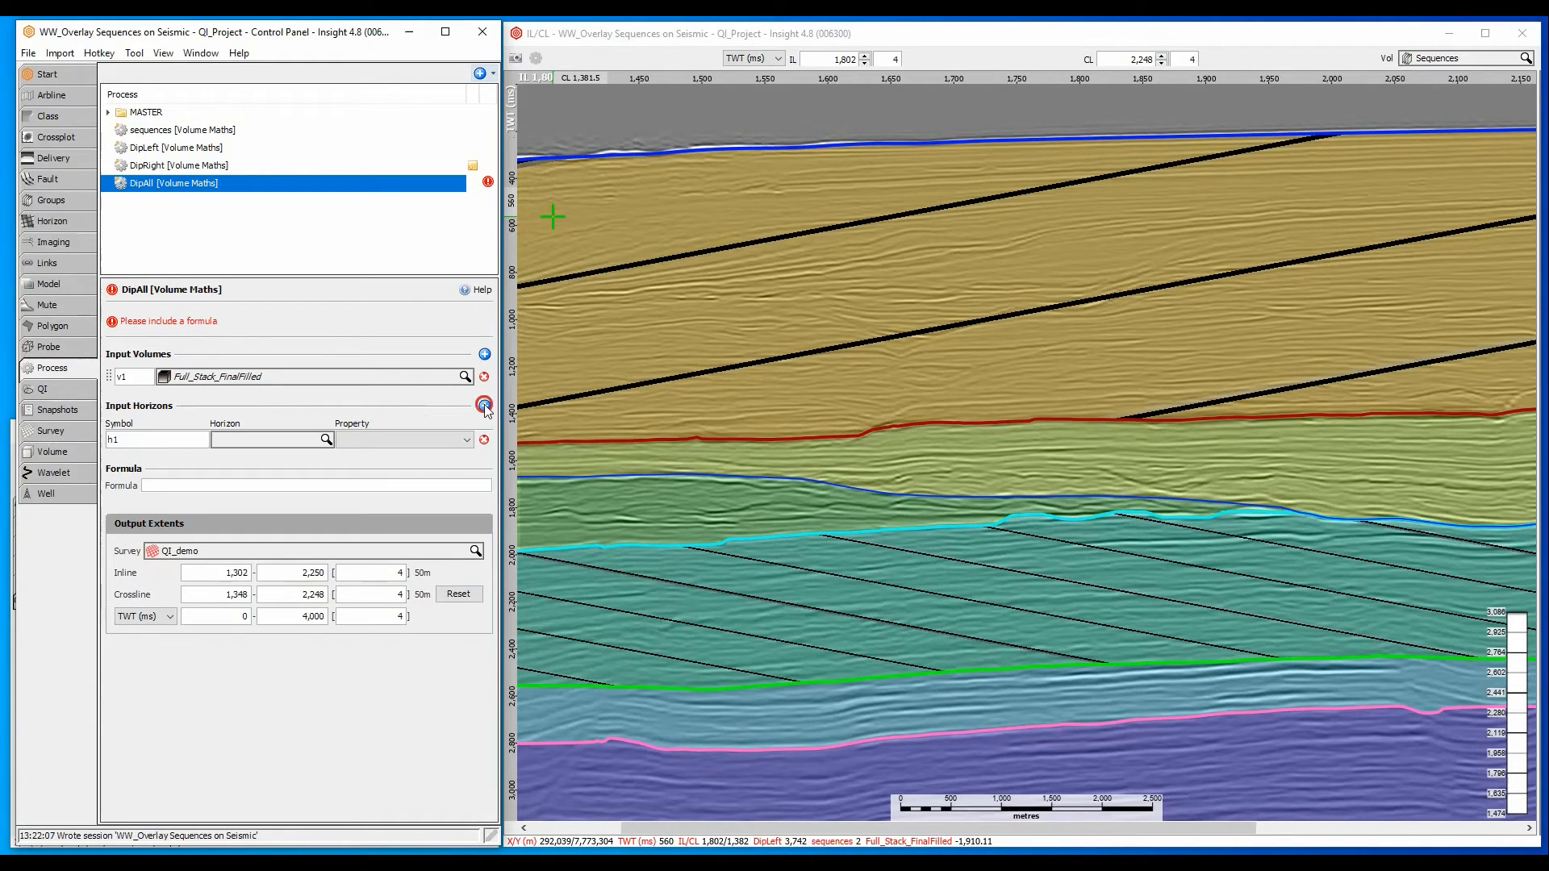
left_click(484, 406)
left_click(484, 406)
left_click(484, 405)
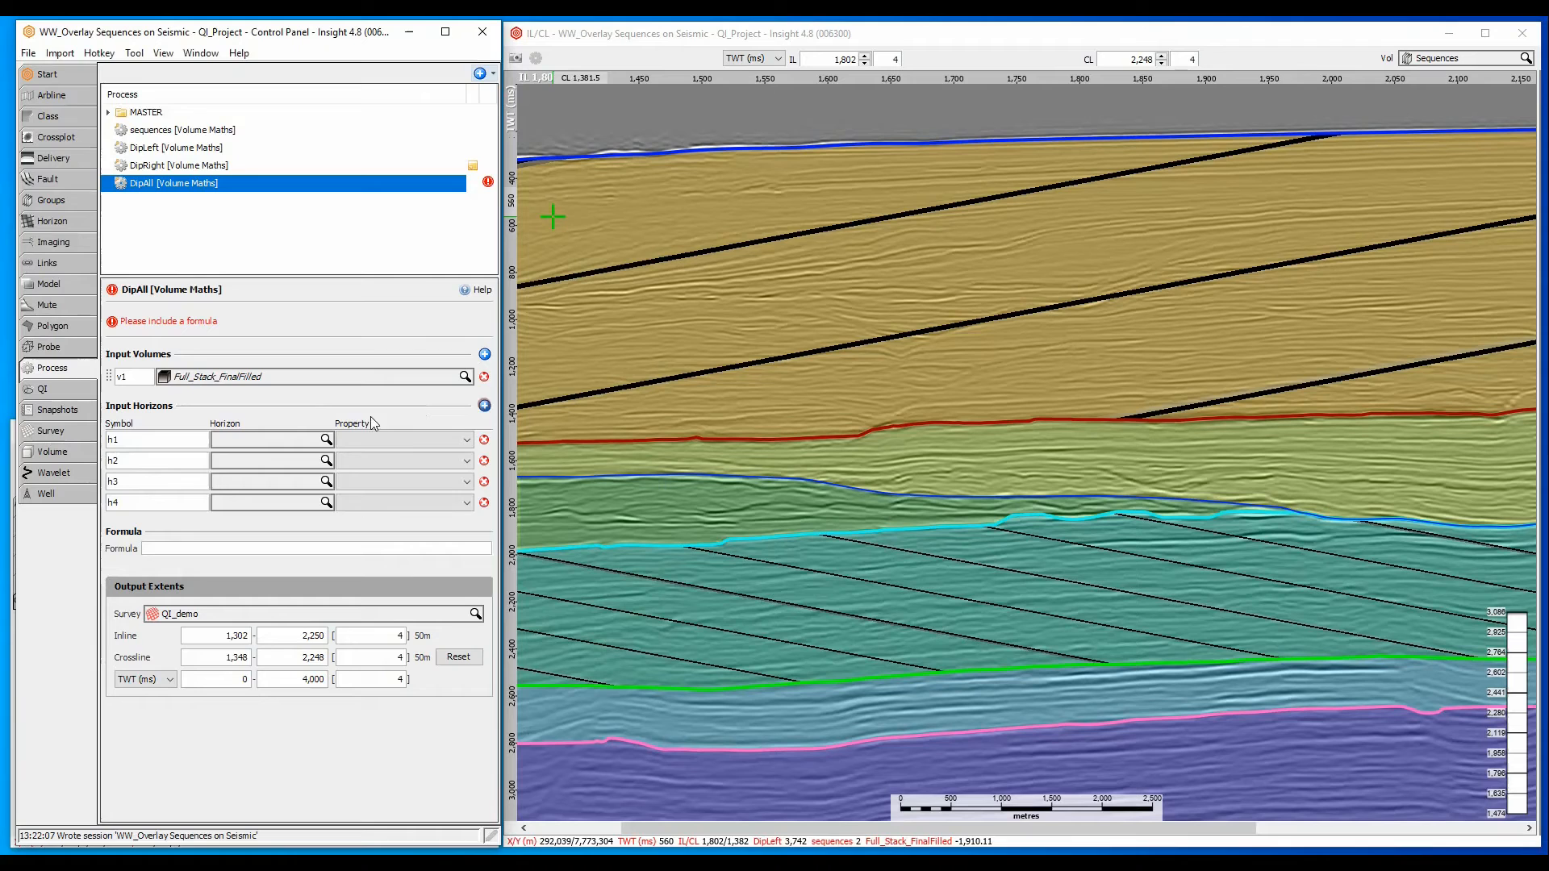
left_click(267, 446)
left_click(271, 507)
left_click(259, 478)
left_click(287, 557)
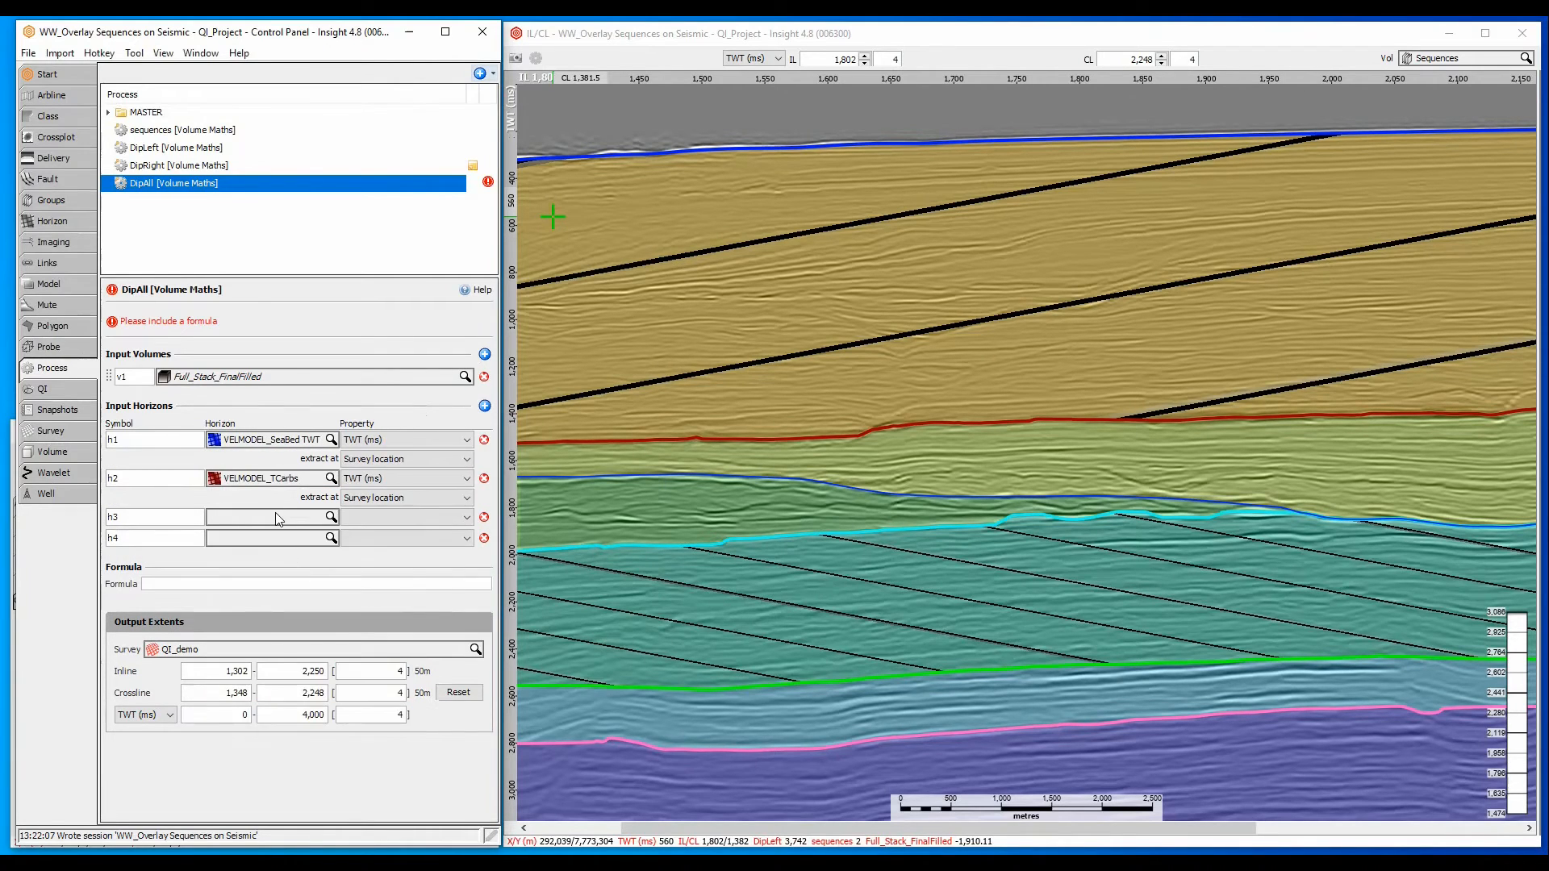
left_click(277, 517)
left_click(283, 662)
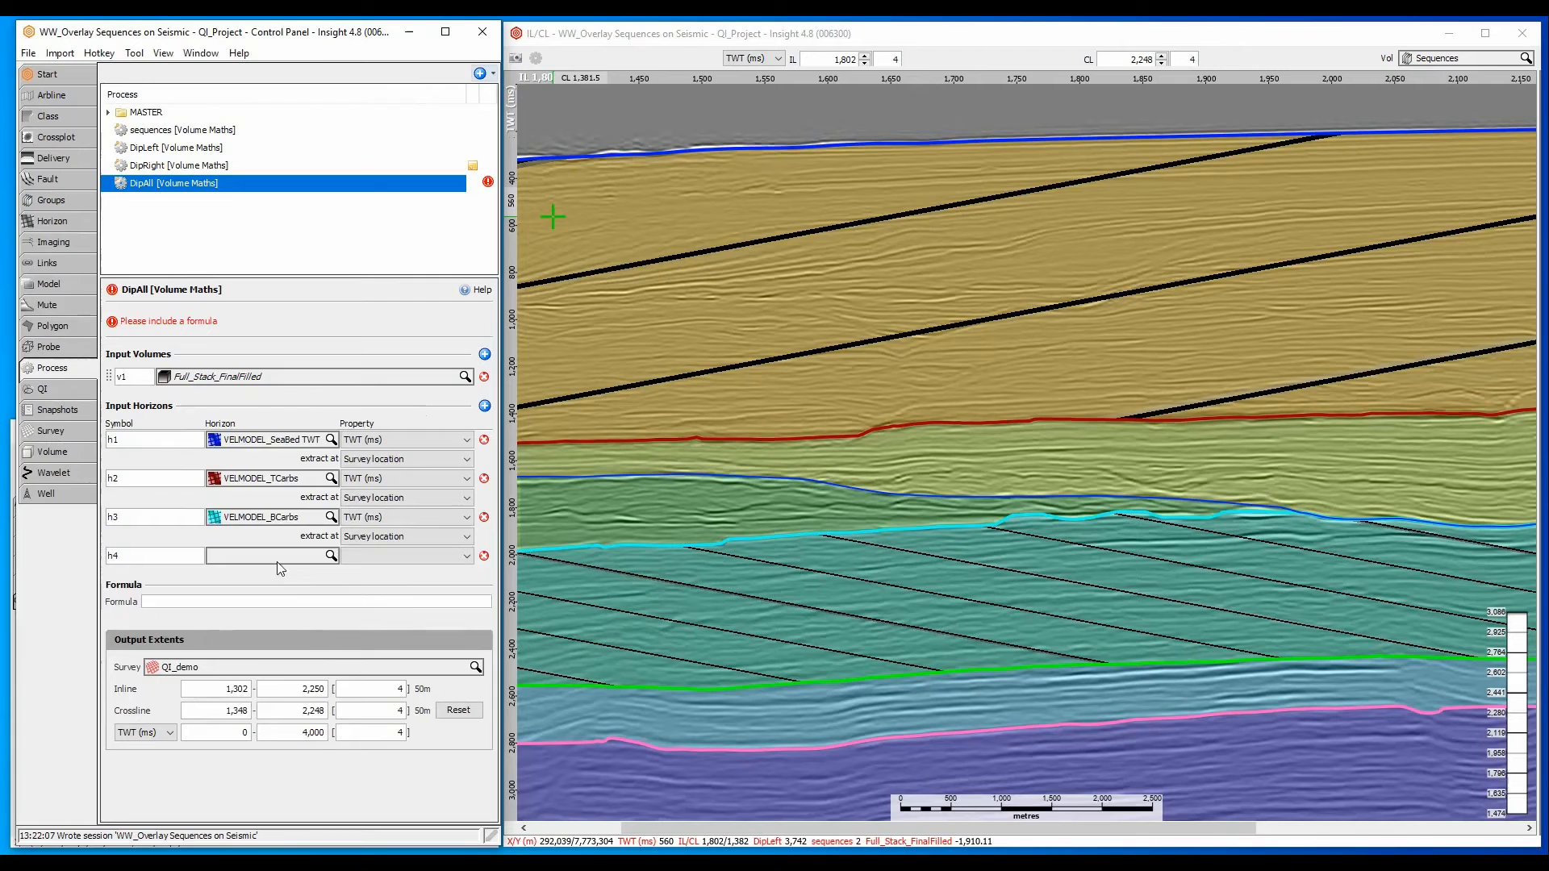
left_click(278, 562)
left_click(318, 709)
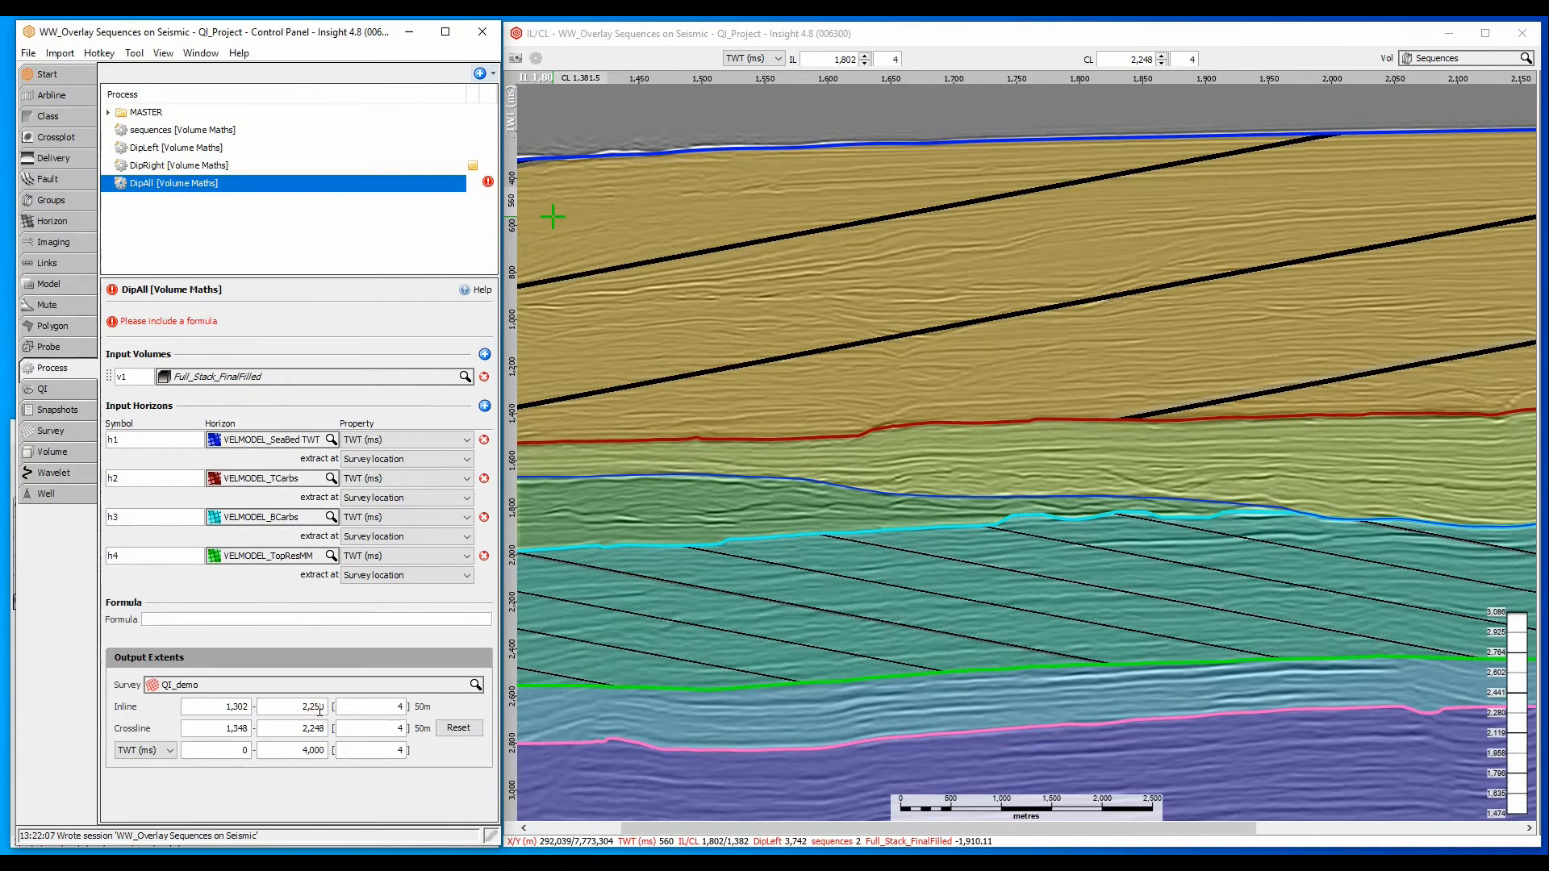
- Open the Volume Maths help and read the sections on usable variables and defining your own variables
left_click(465, 291)
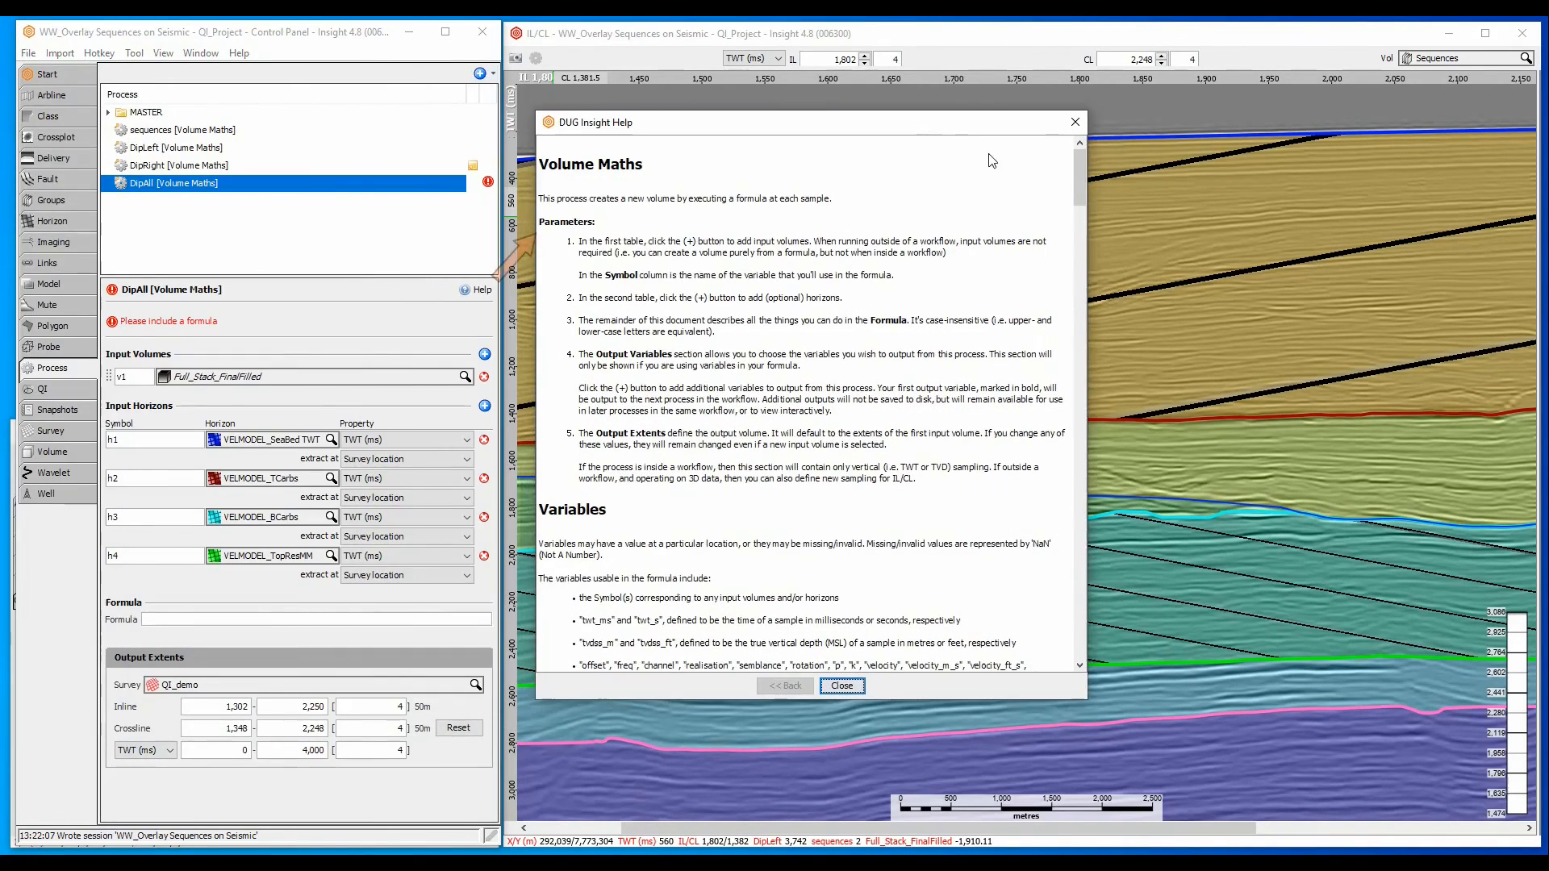
left_click_drag(1078, 204, 1081, 242)
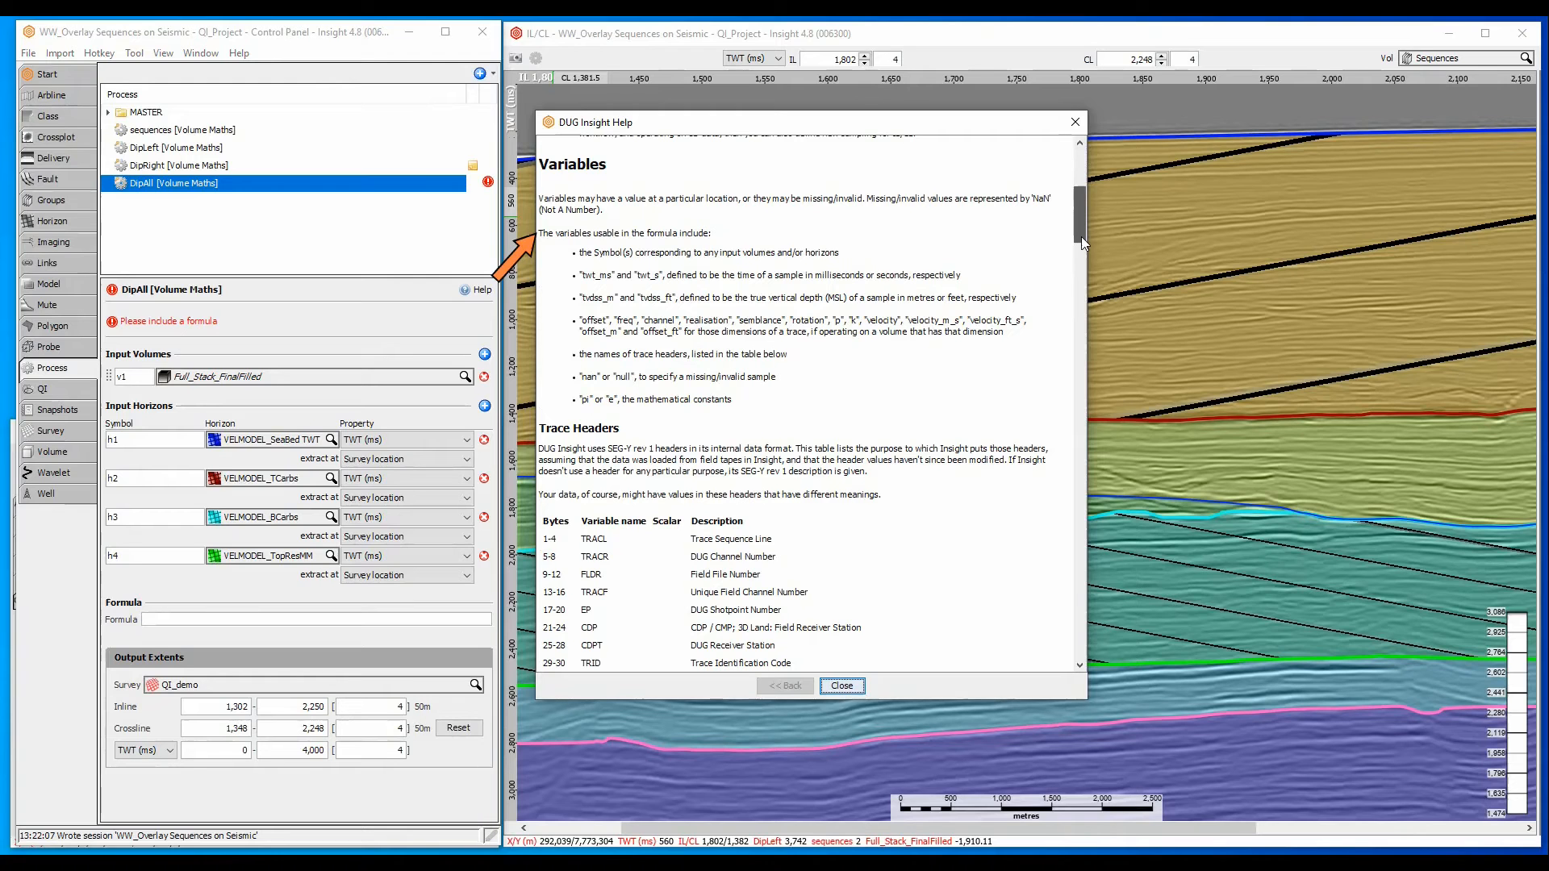
left_click_drag(1080, 236, 1095, 447)
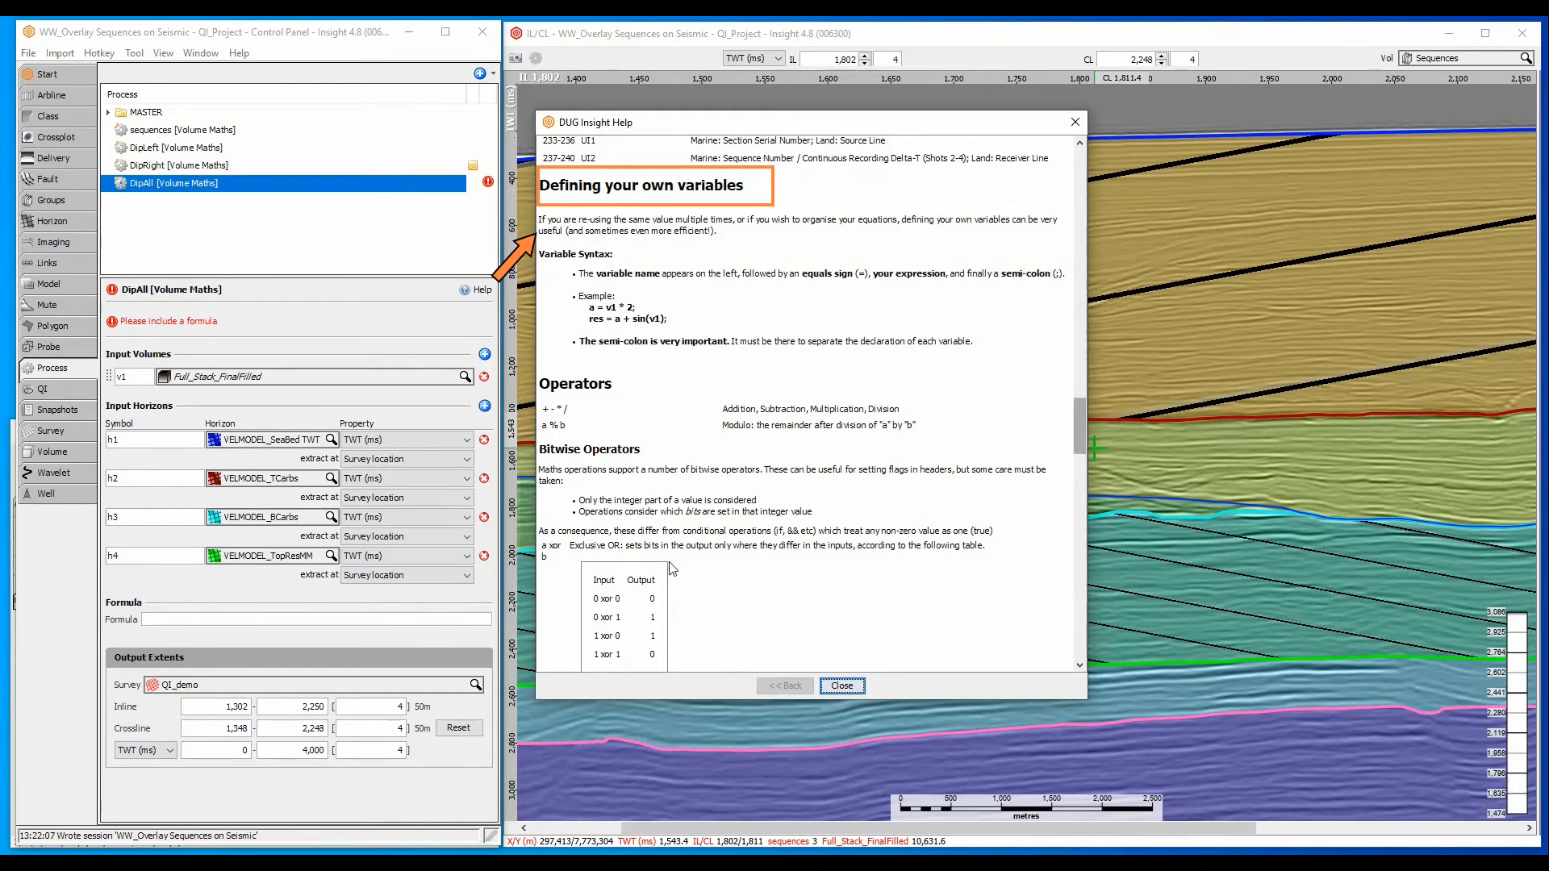
- Begin the DipAll formula with the left-dip variable: dipl = twt_ms + inline + crossline ;
left_click(411, 620)
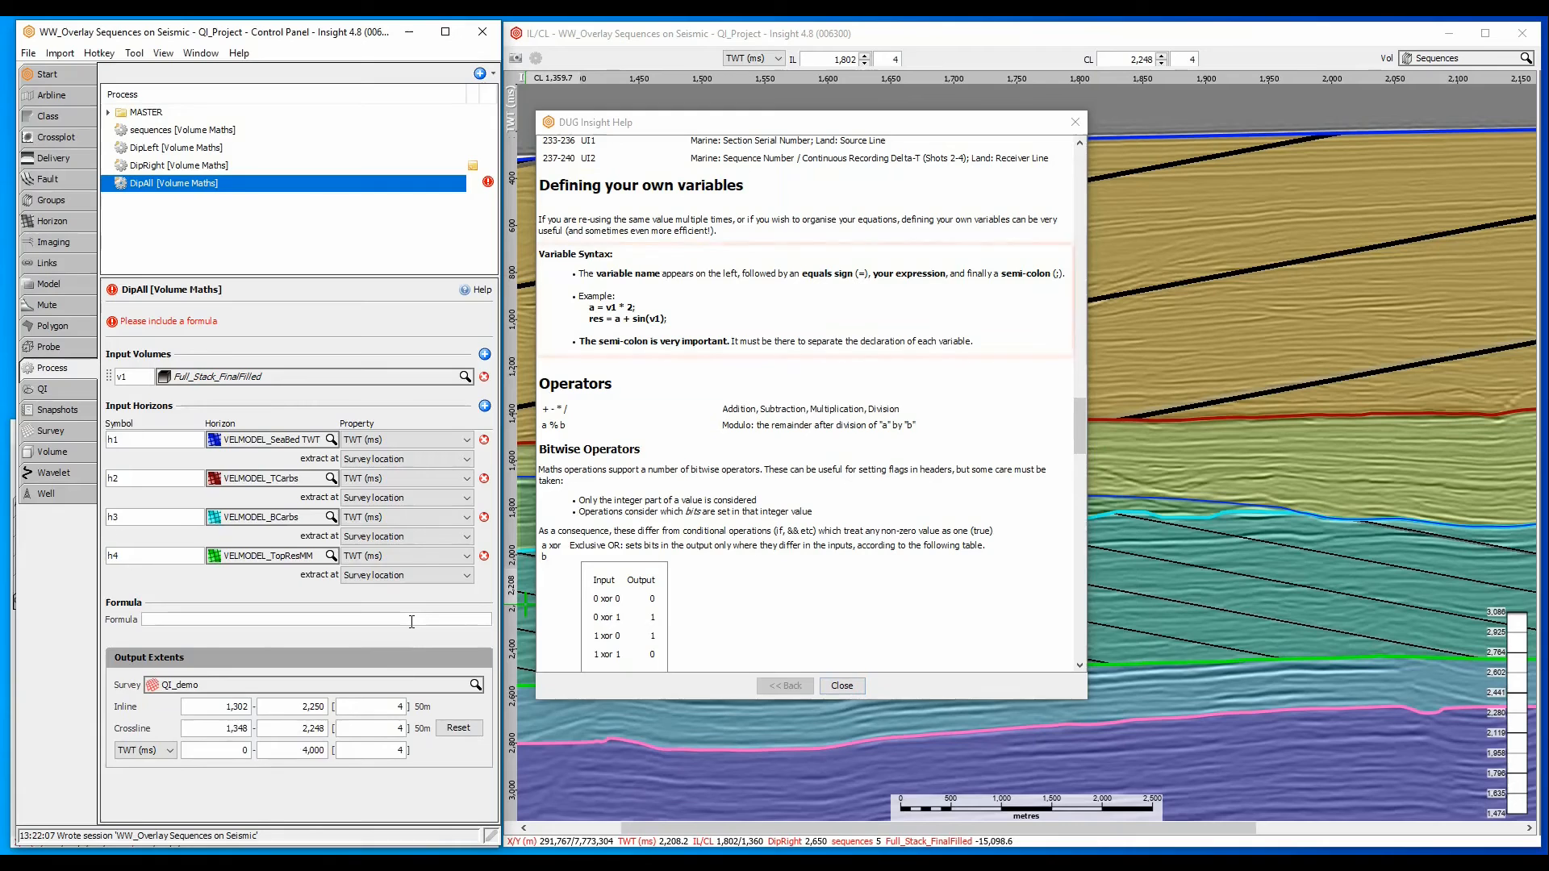
type("dipl = ")
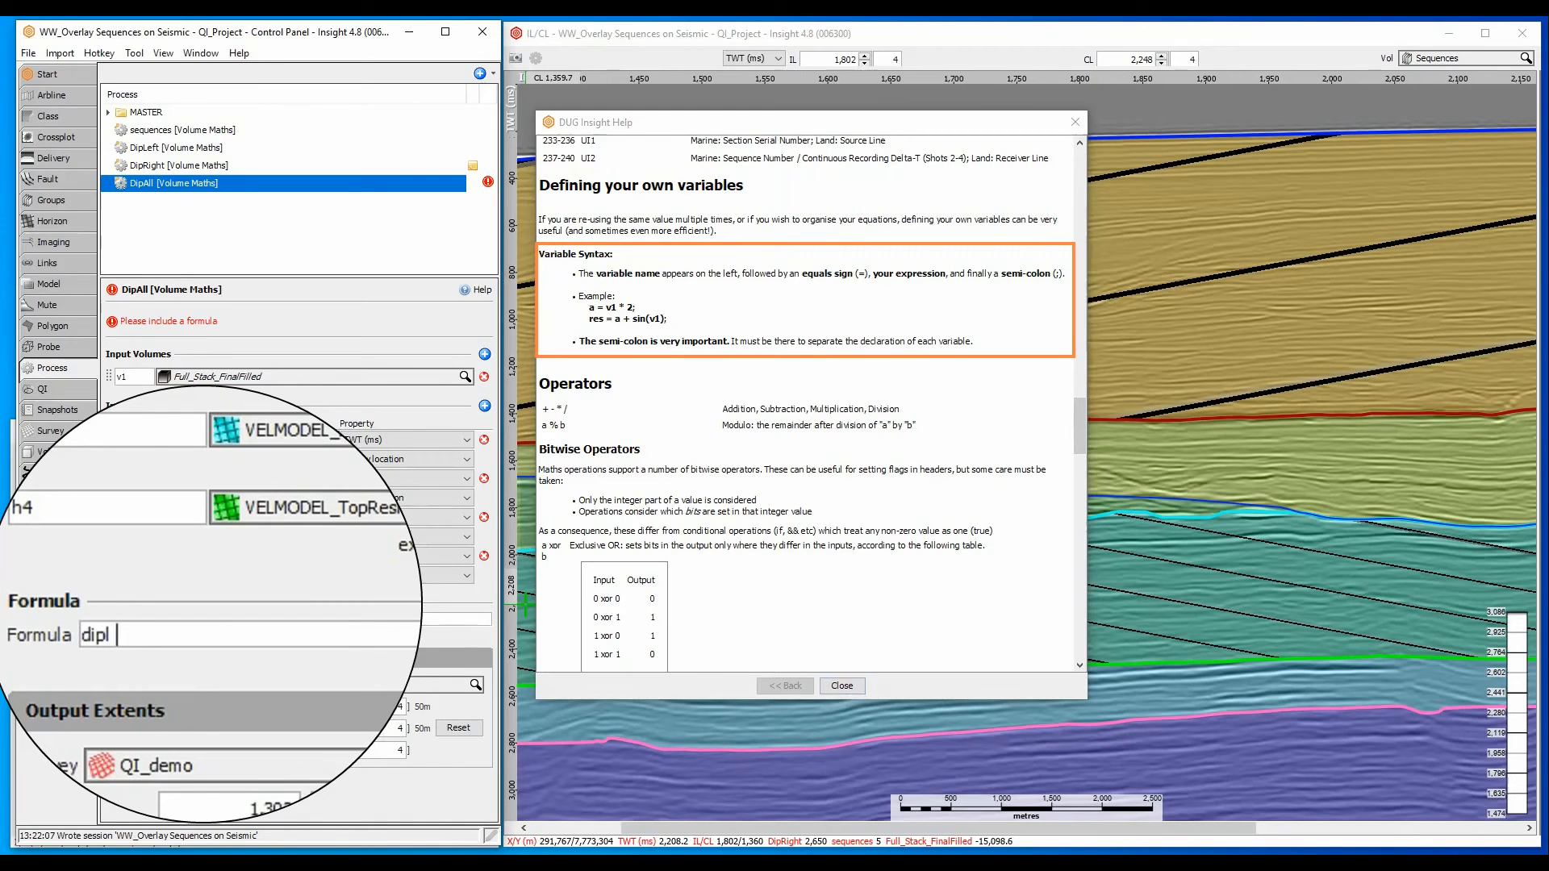
type("twt_ms + inlin")
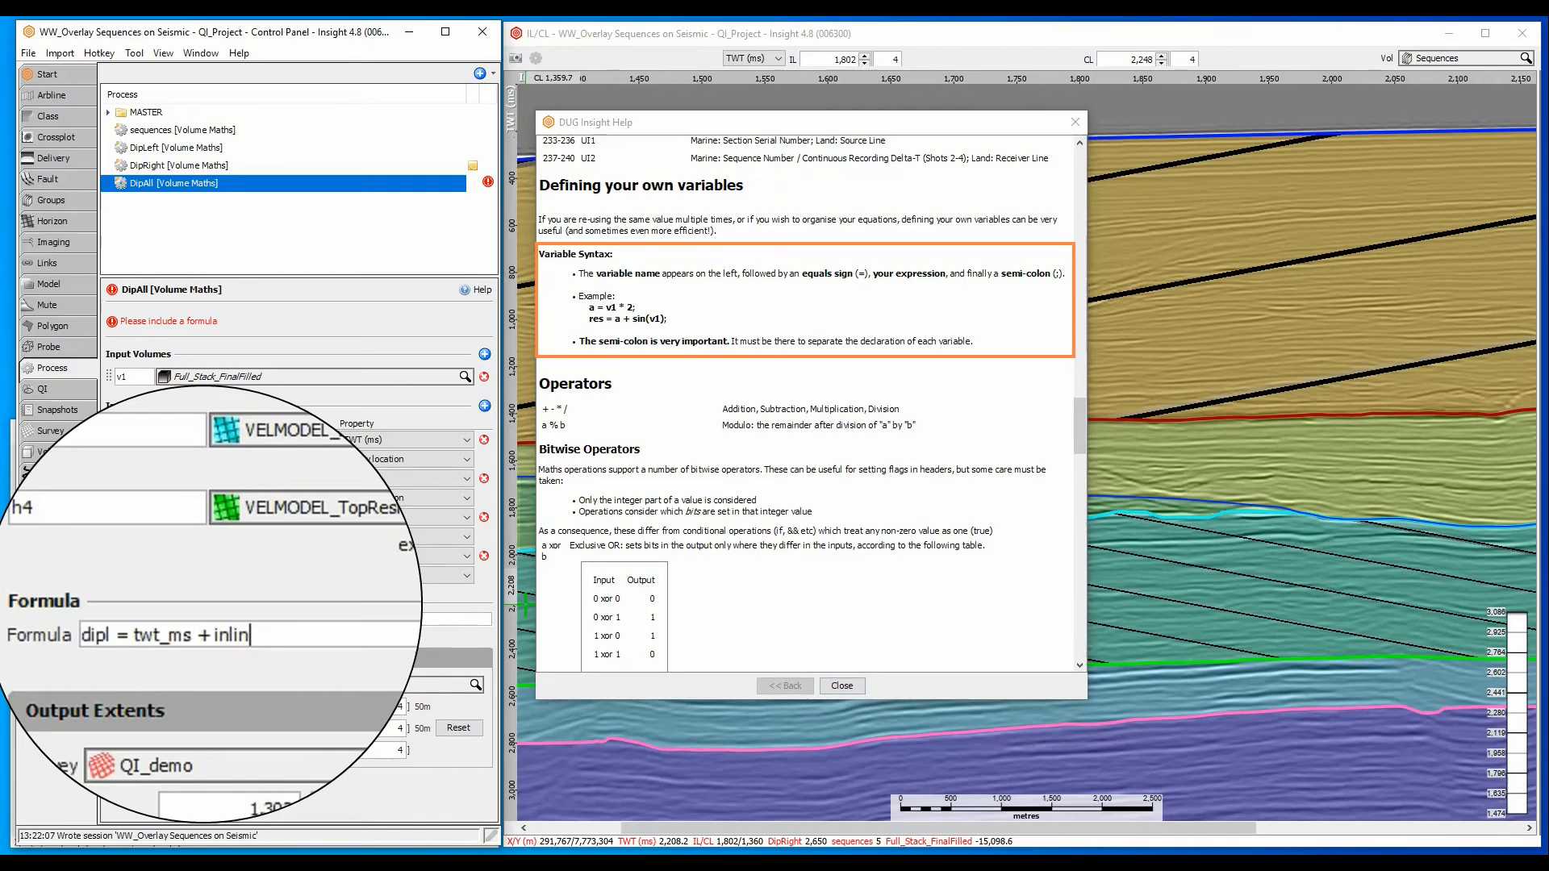
type("e + crossline ;")
key("Return")
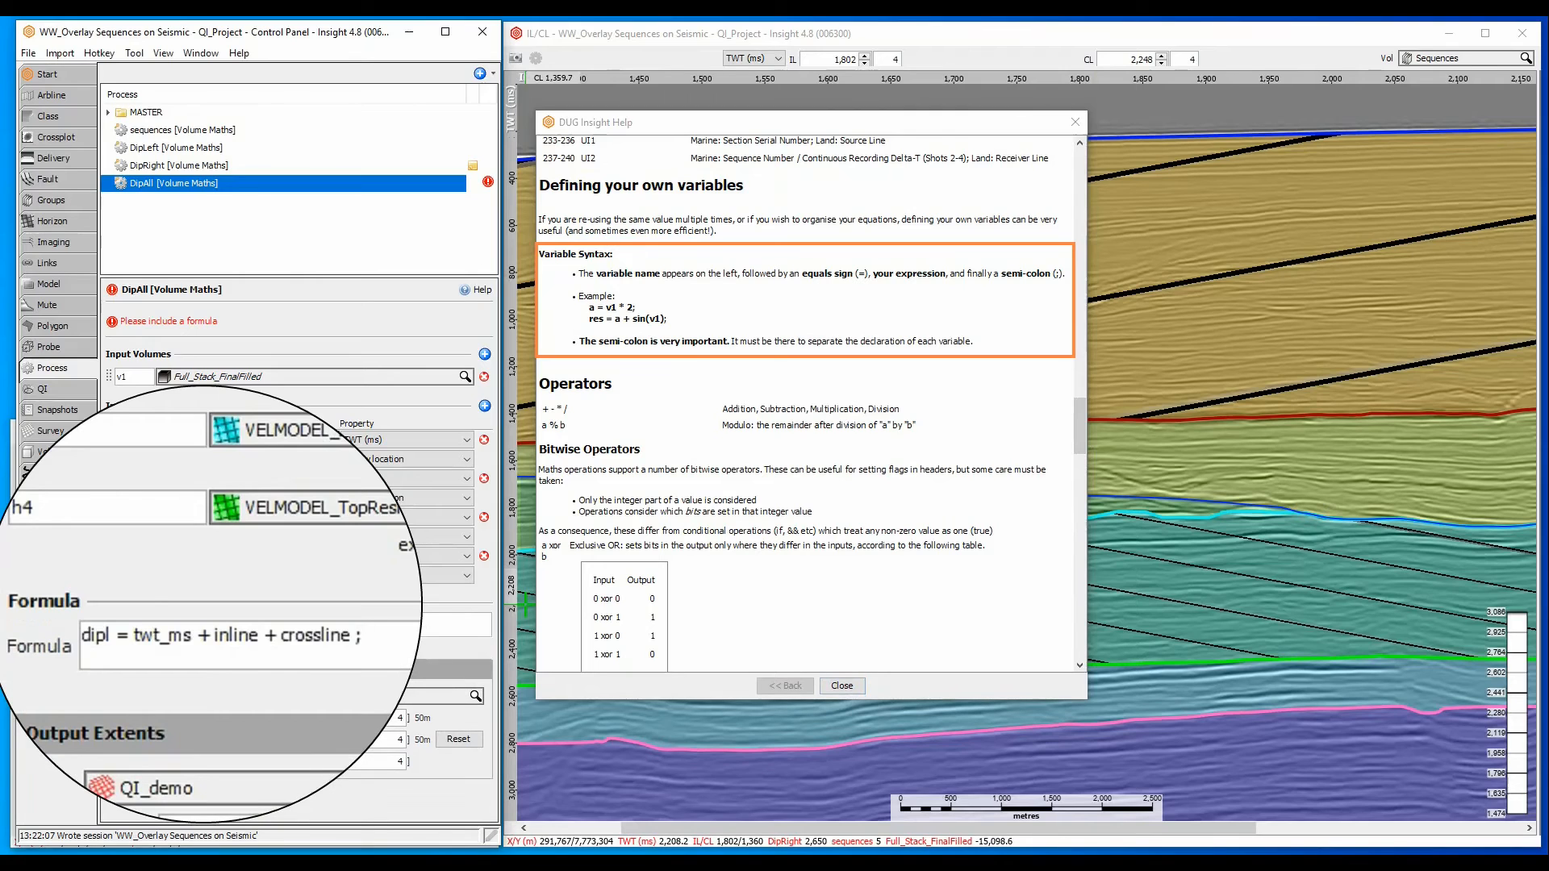
- Add the right-dip variable on the second formula line: dipr = twt_ms + inline - crossline ;
type("dipr = twt_ms + in")
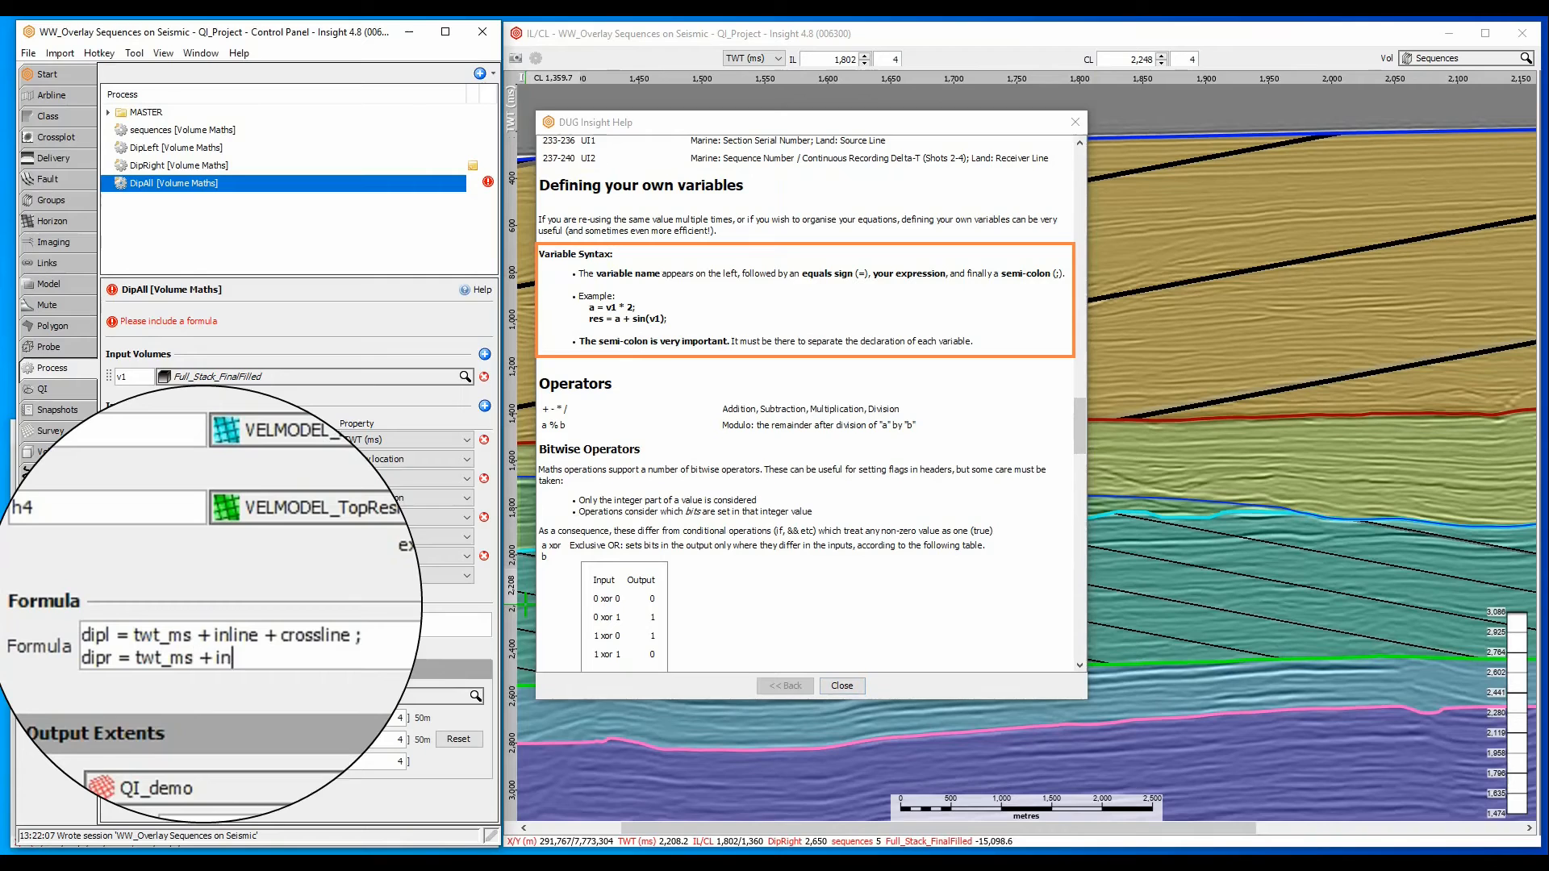
type("line - crossline ;")
key("Return")
- Add the vertical-line variable on the third formula line: dipv = crossline *3;
type("dipv")
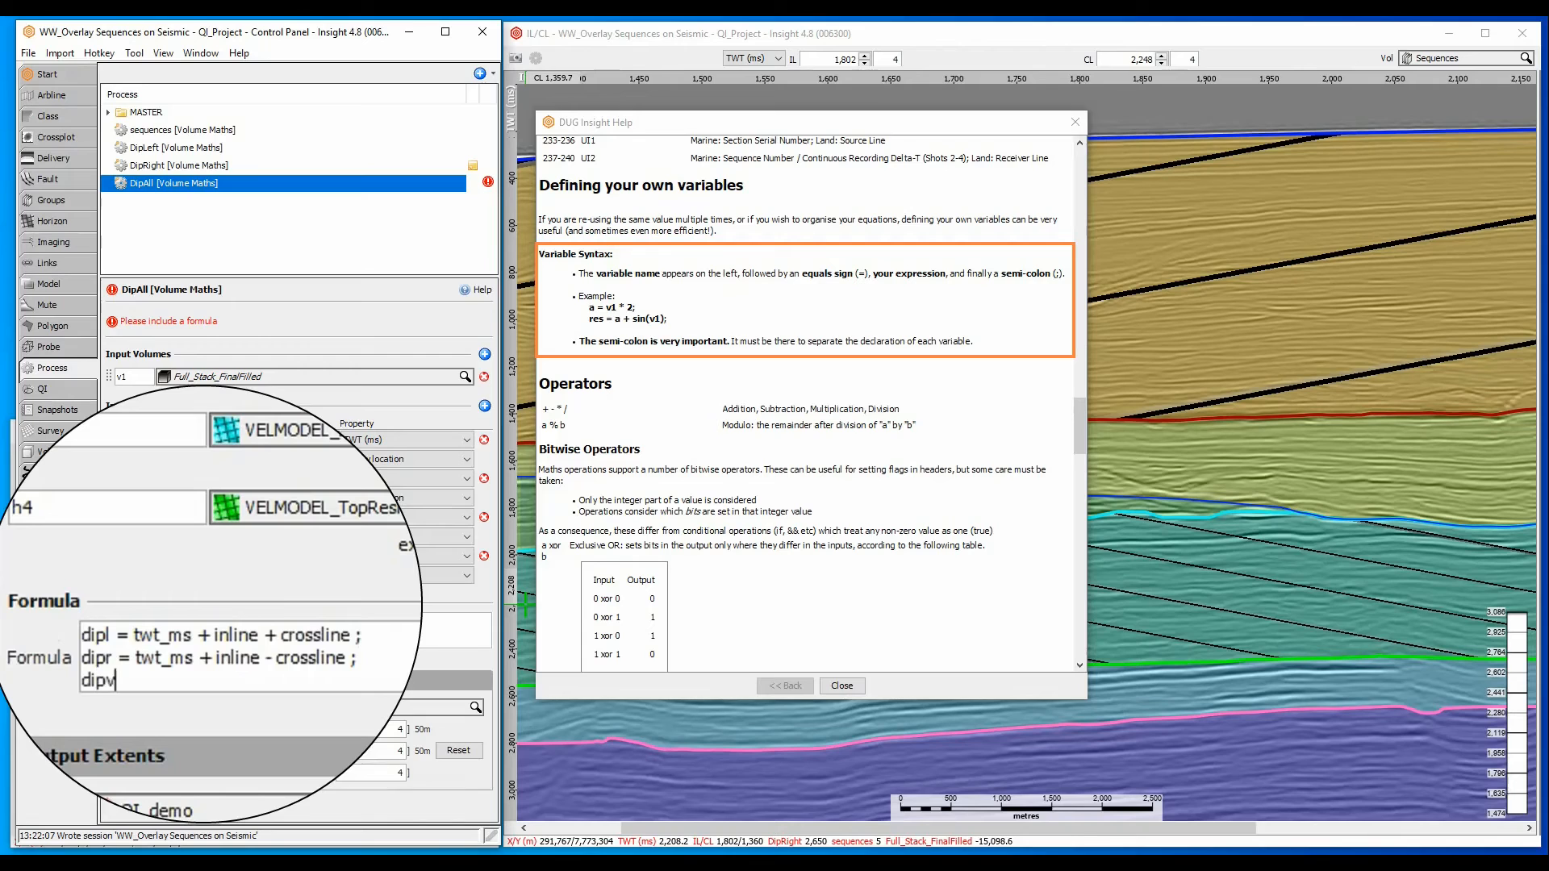
type(" = crossline *3;")
key("Return")
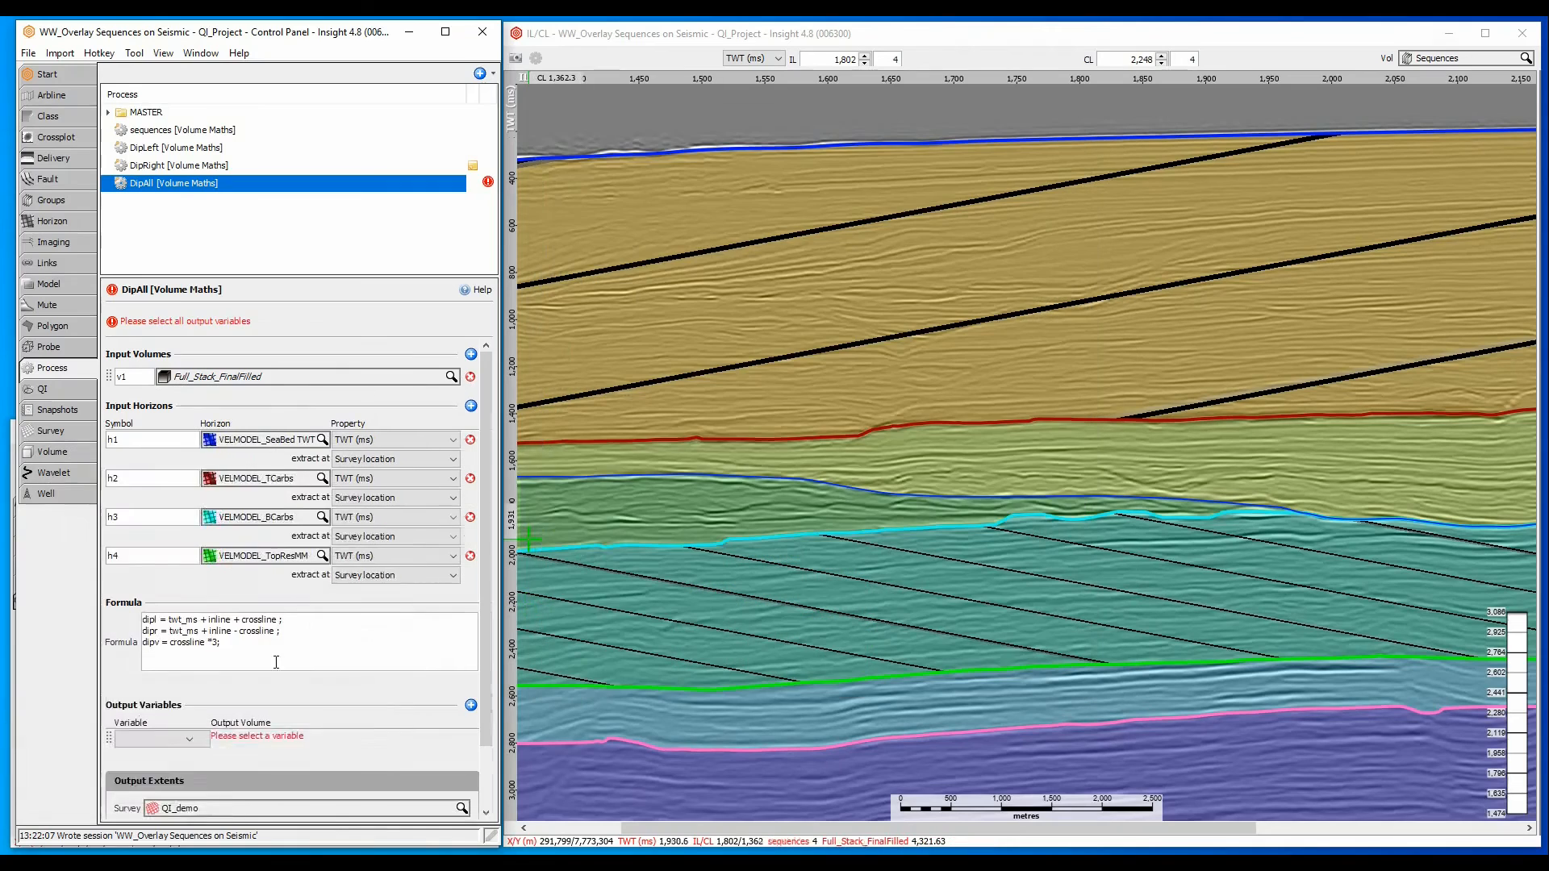
- Define op as if(twt_ms<h1,NaN, if(twt_ms<h2,dipr, if(twt_ms<h3,dipv, if(twt_ms<h4,dipl,NaN)))) and select op as the output variable
type("op ")
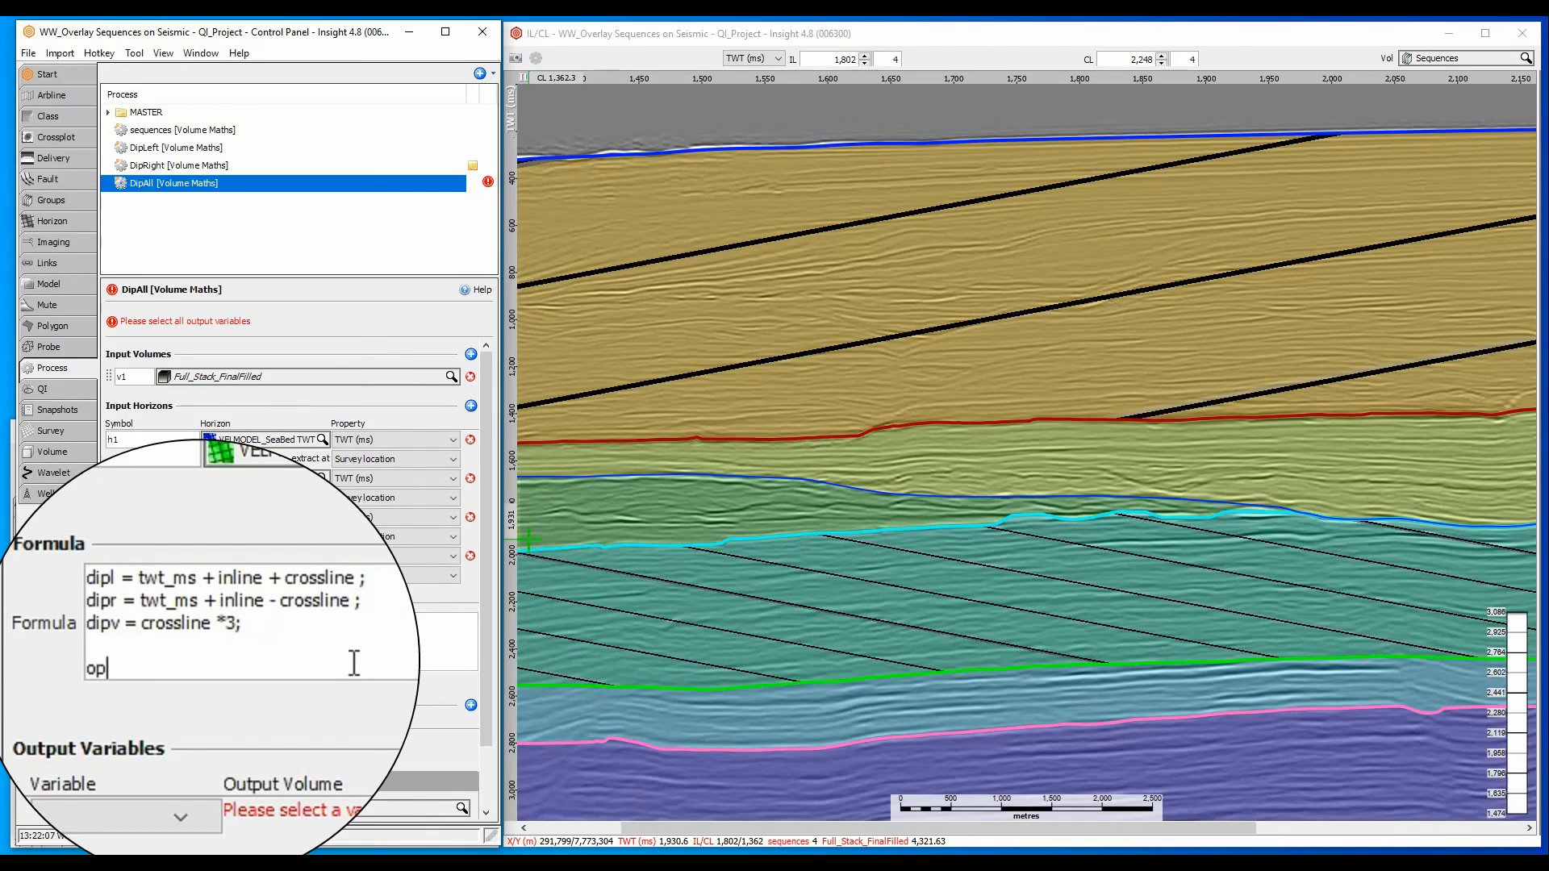
type("=")
type("if (twt_ms < h1, NaN,     if (twt_ms < h2, dipr,     if (twt_ms < h3, dipv,      if (twt_ms < h4, dipl, NaN))))")
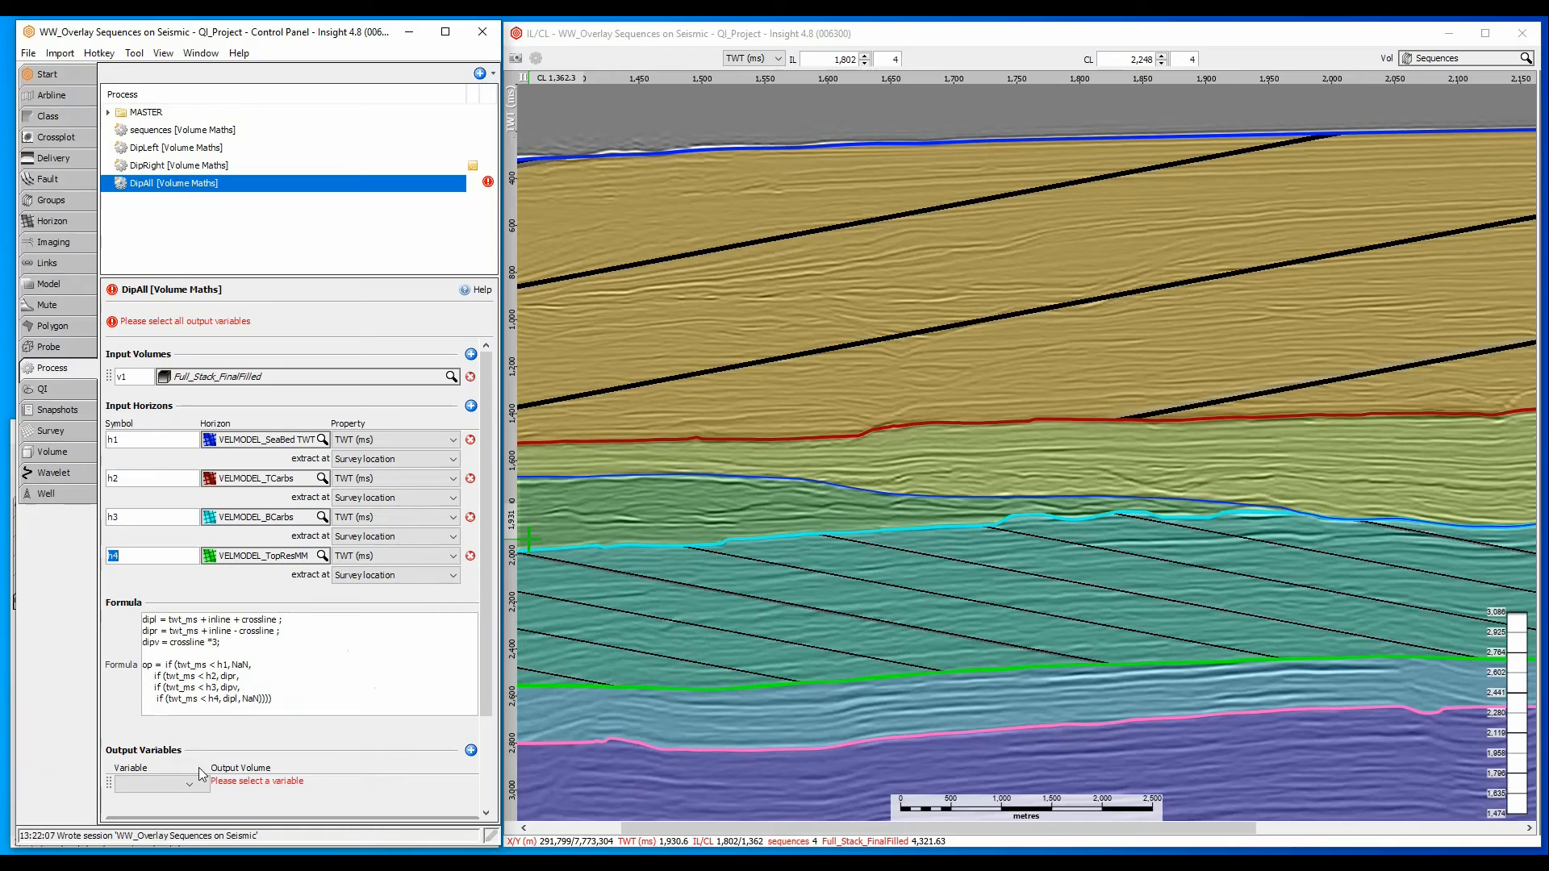
left_click(176, 790)
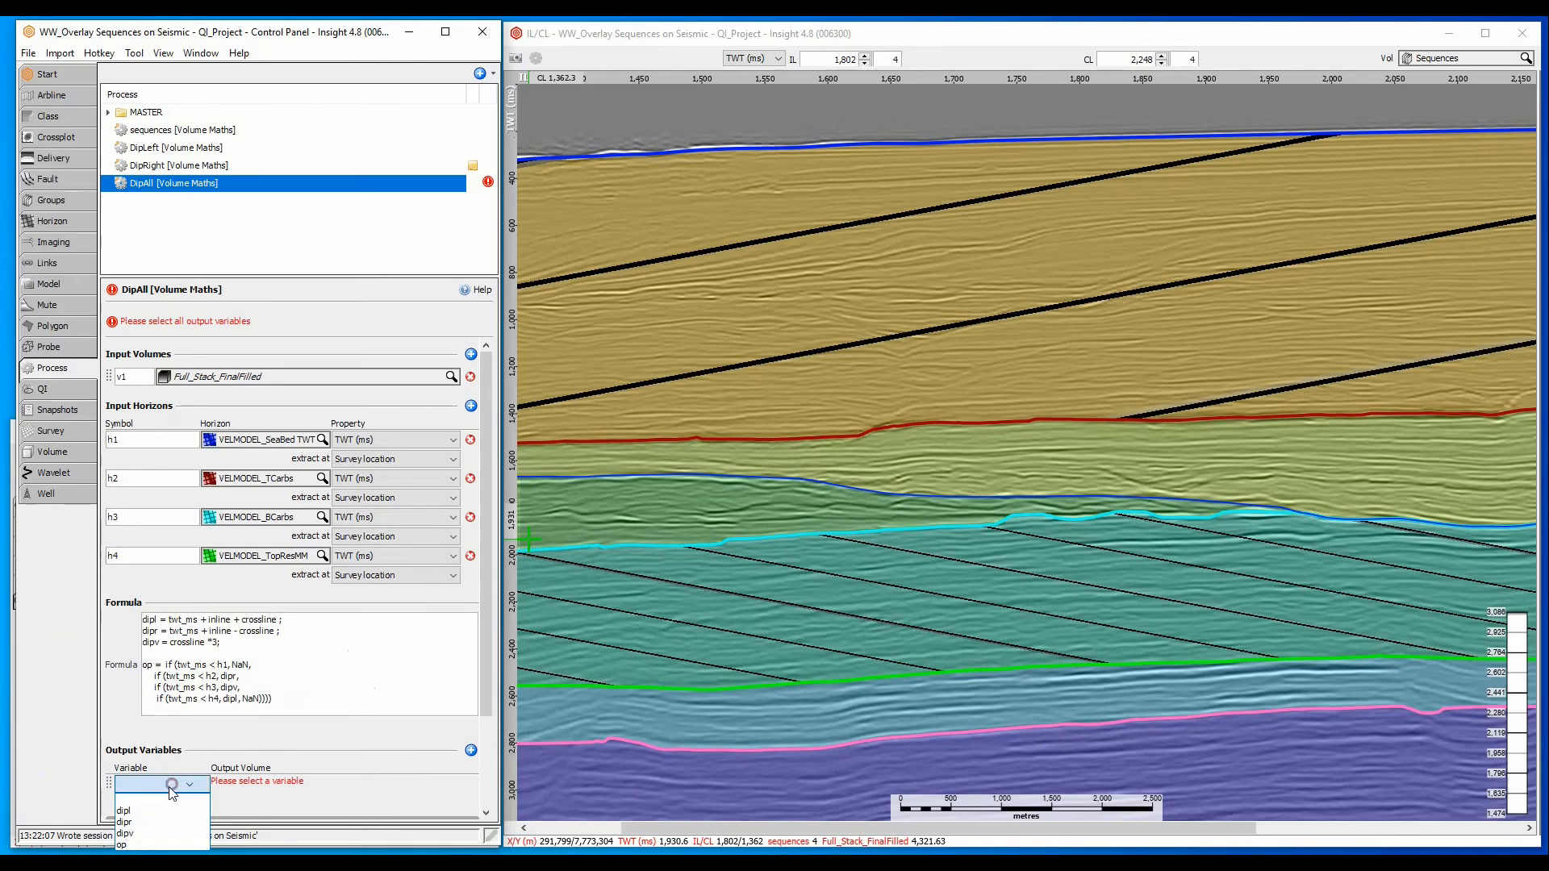
left_click(137, 845)
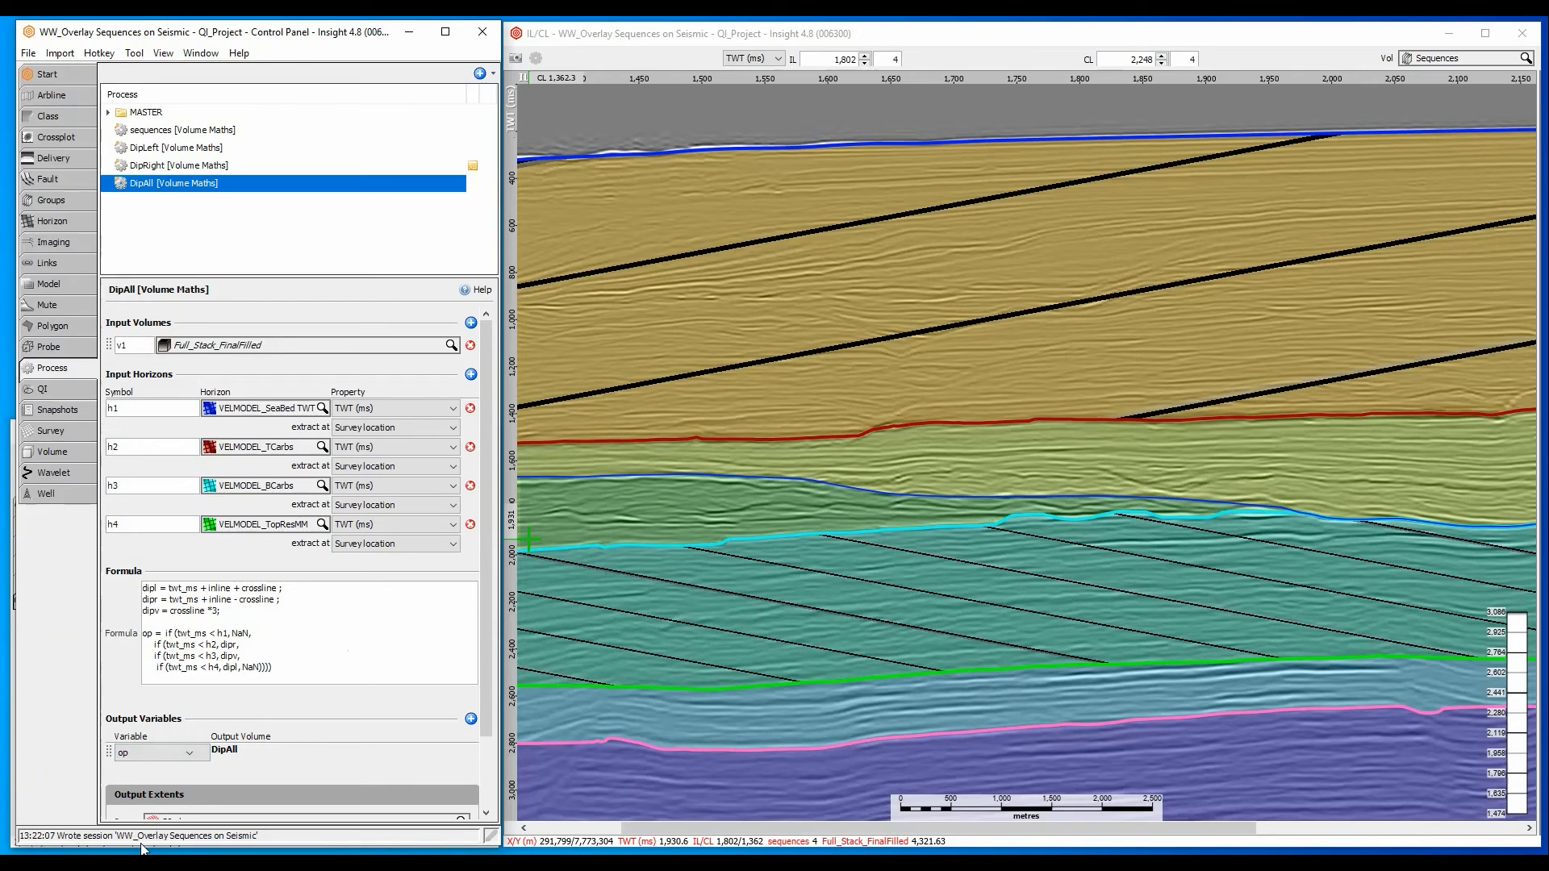
- Assign the Master_DippingStrataMulti class to the DipAll volume
left_click(44, 456)
left_click(157, 201)
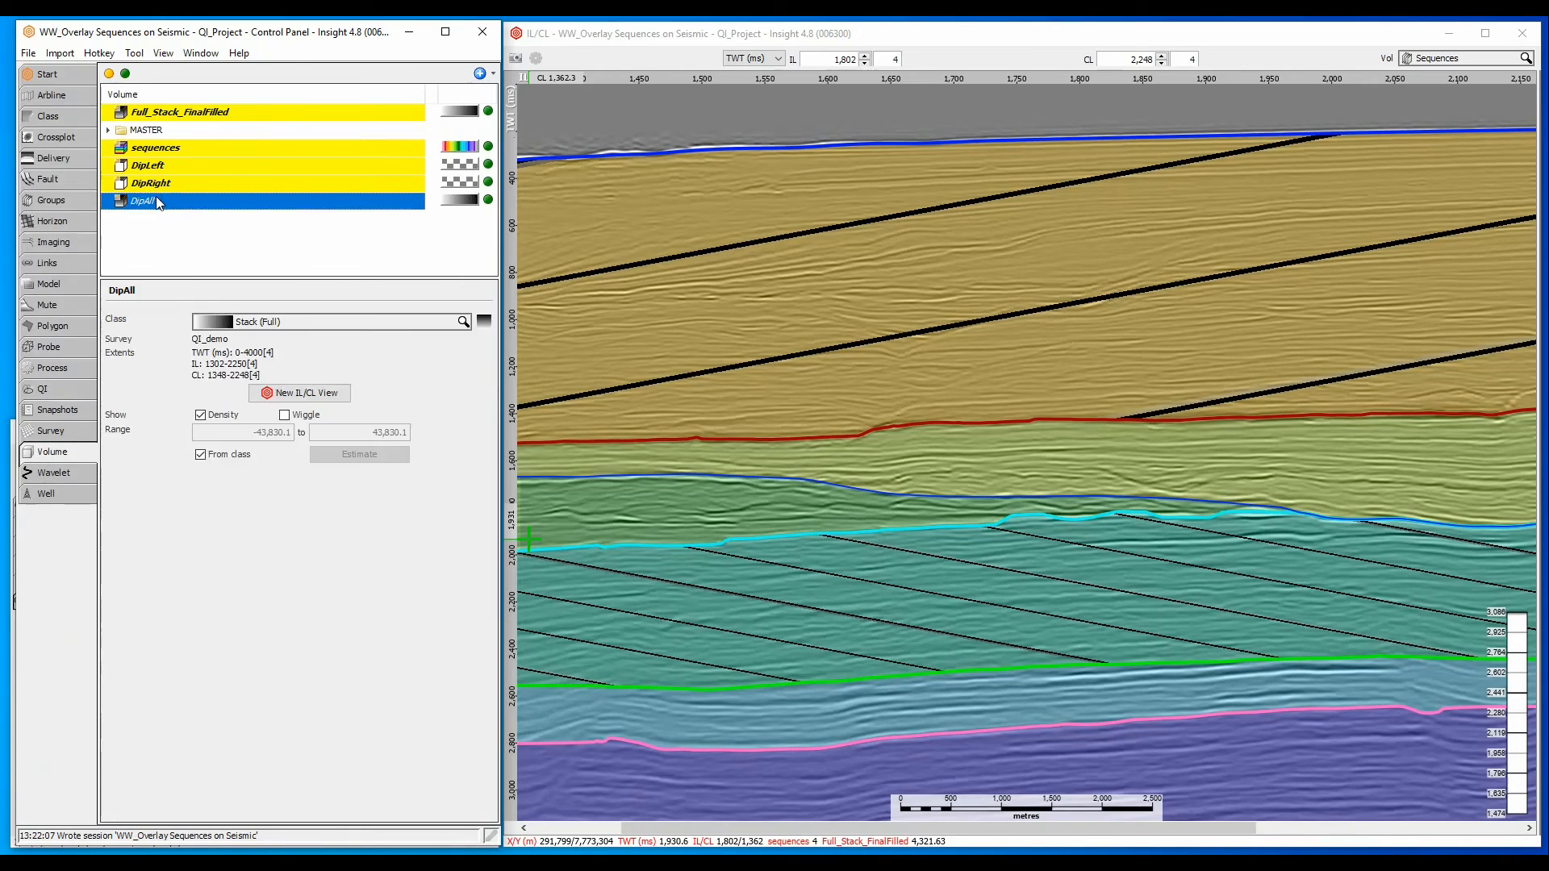
left_click(258, 321)
type("d")
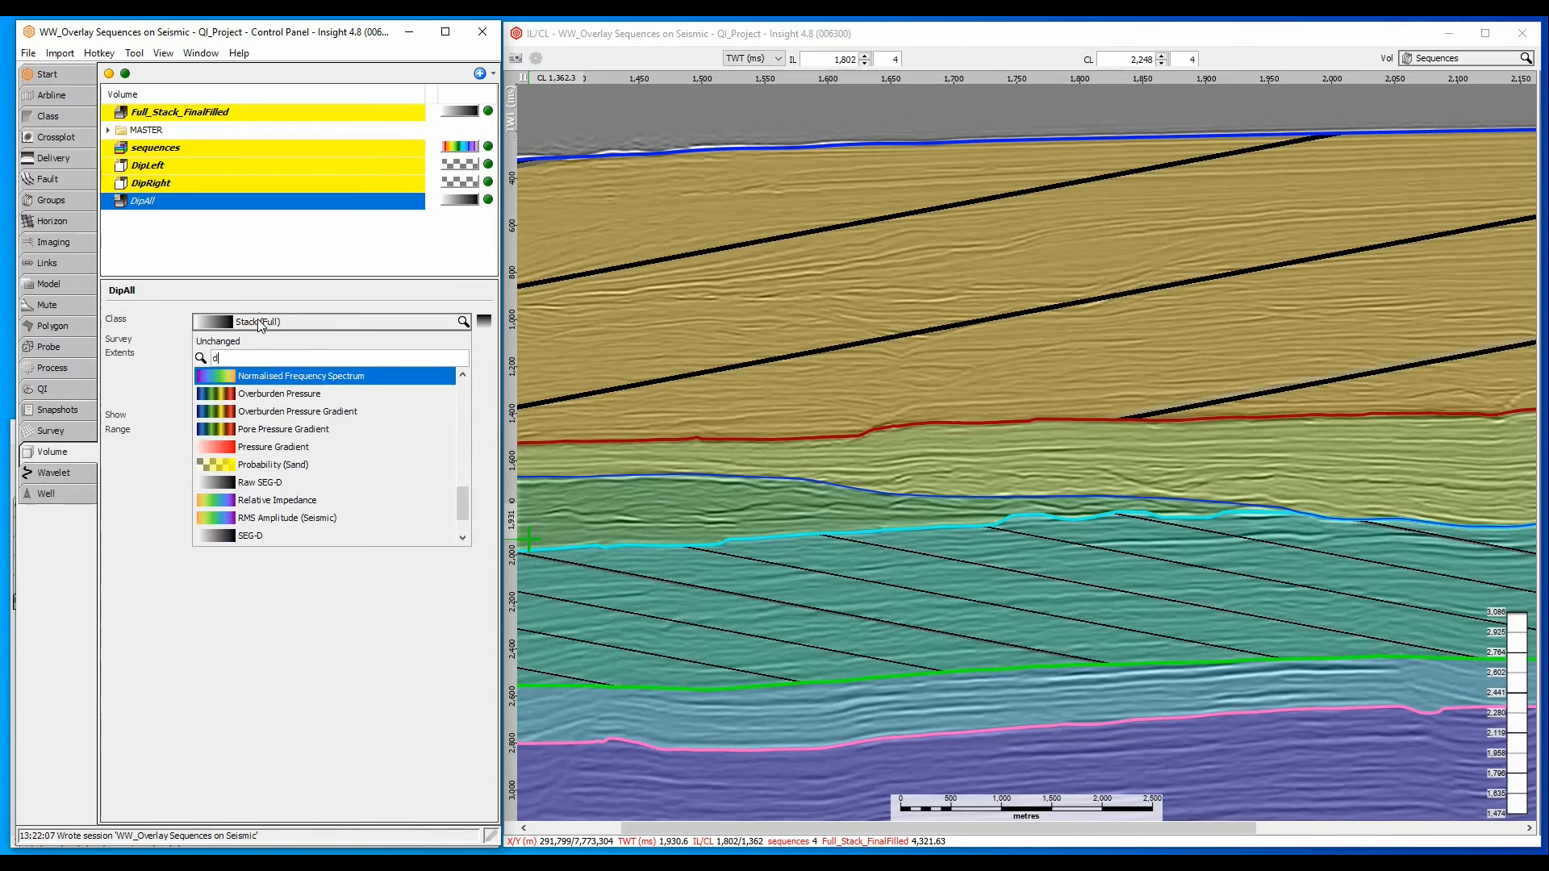
type("ip")
left_click(330, 462)
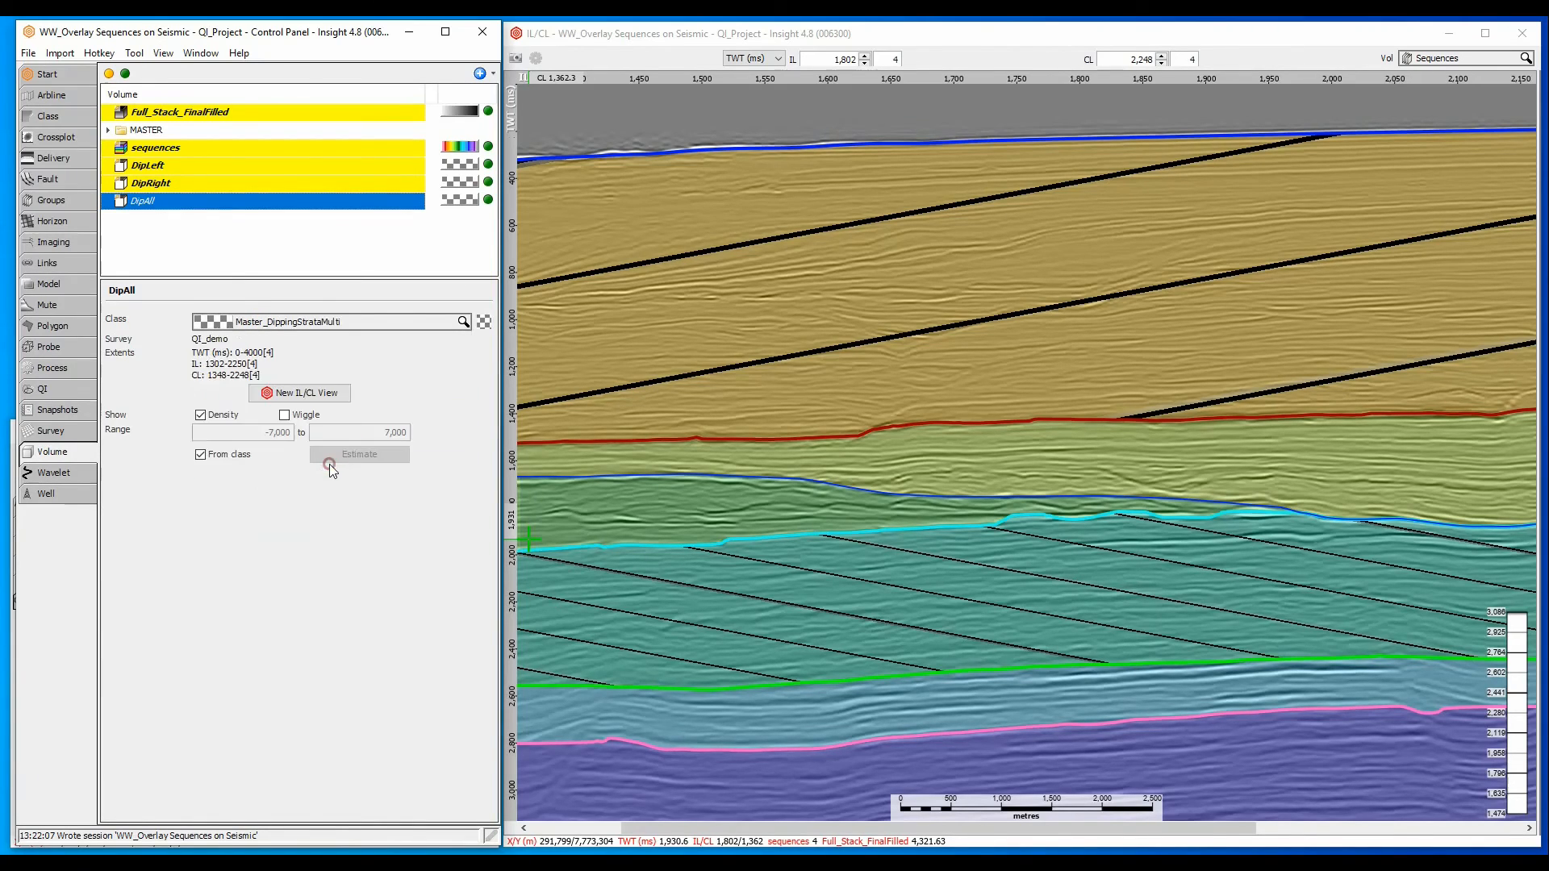
- Stop DipAll from taking its range from the class and set the range to -500 to 7000
left_click(201, 455)
left_click(346, 463)
left_click_drag(245, 433, 424, 434)
type("-500")
type("70")
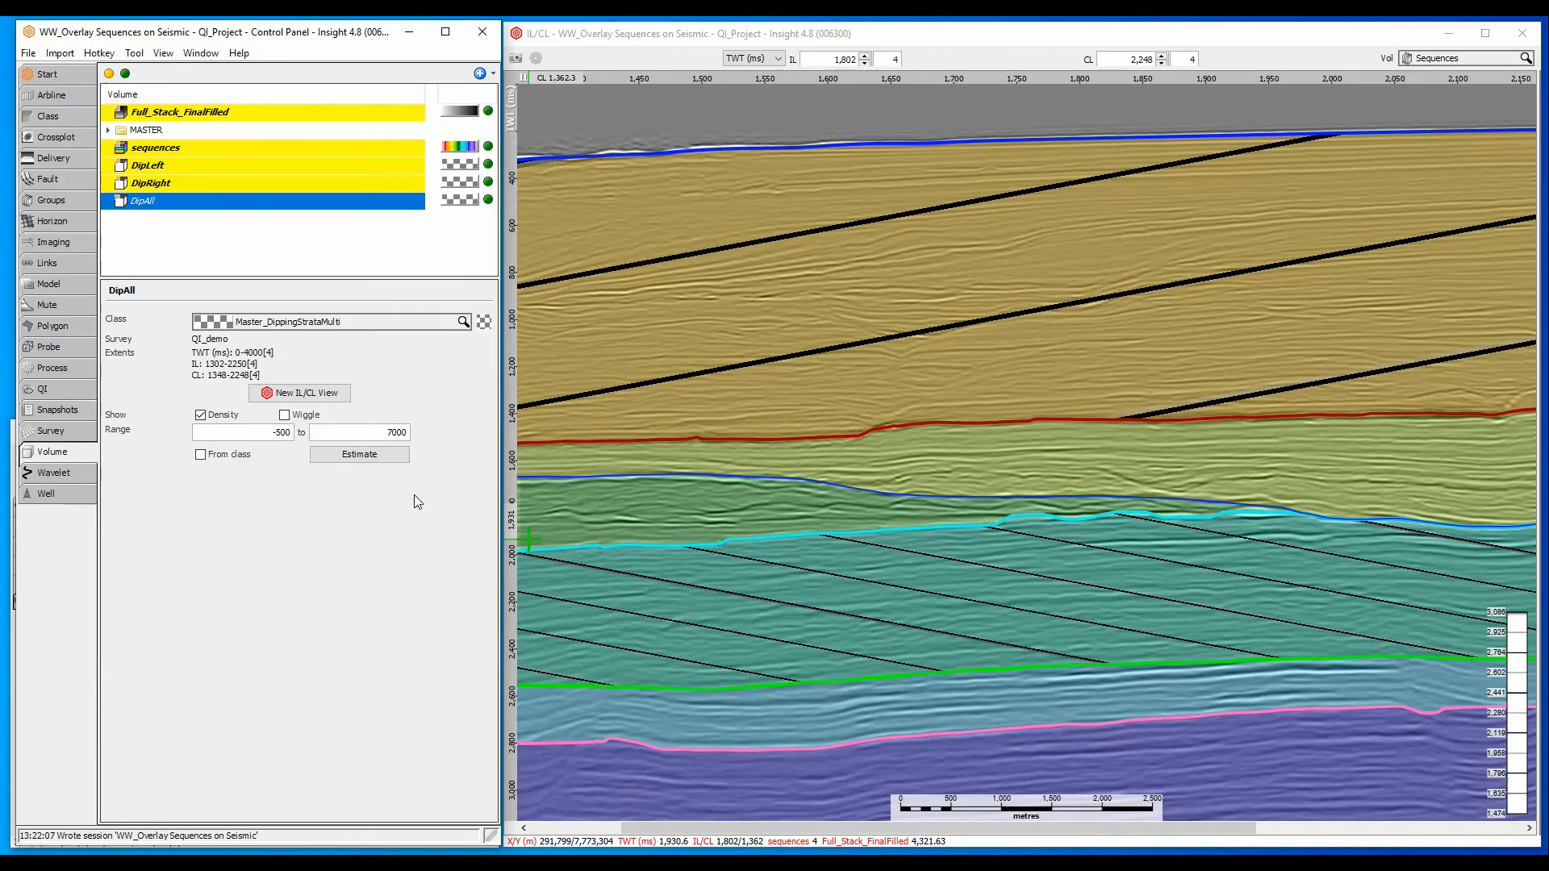
- Add DipAll to the Sequences group and move it above all the other volumes
left_click(77, 201)
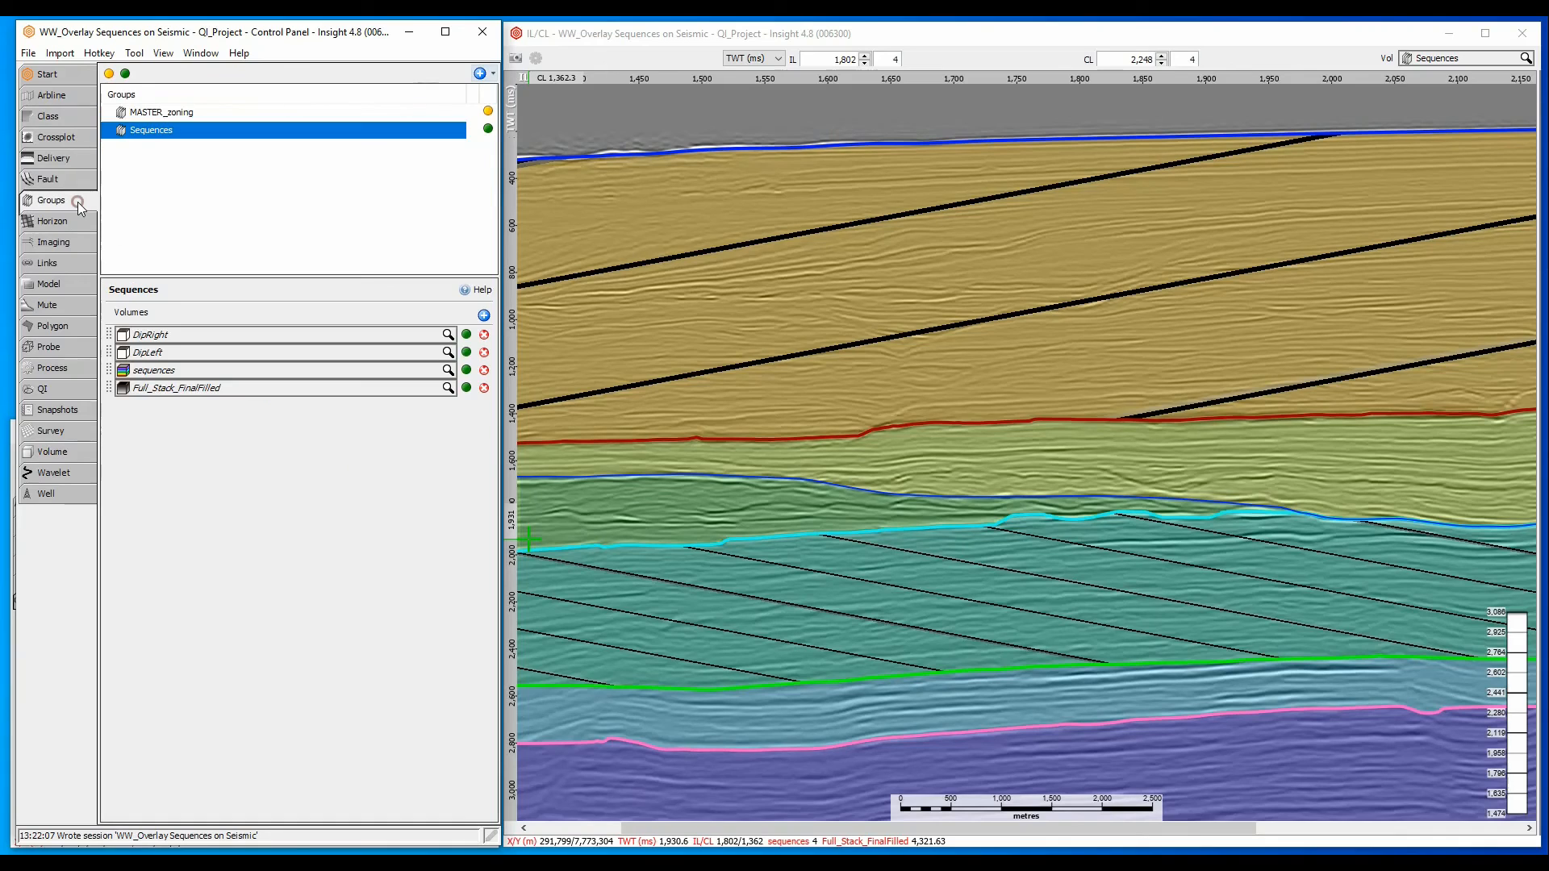
left_click(484, 315)
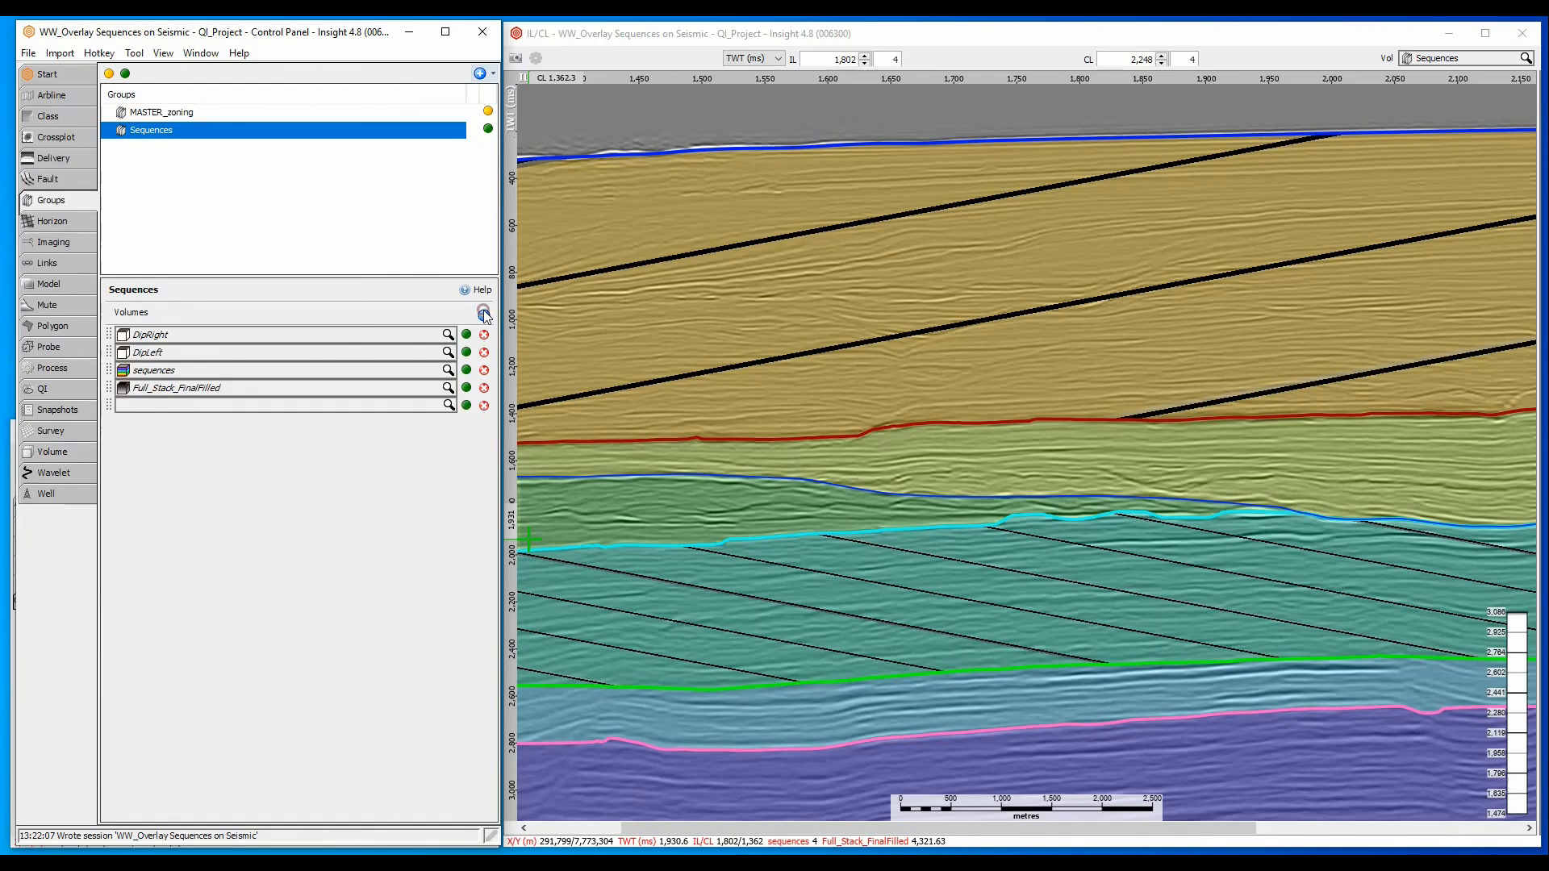
left_click(240, 406)
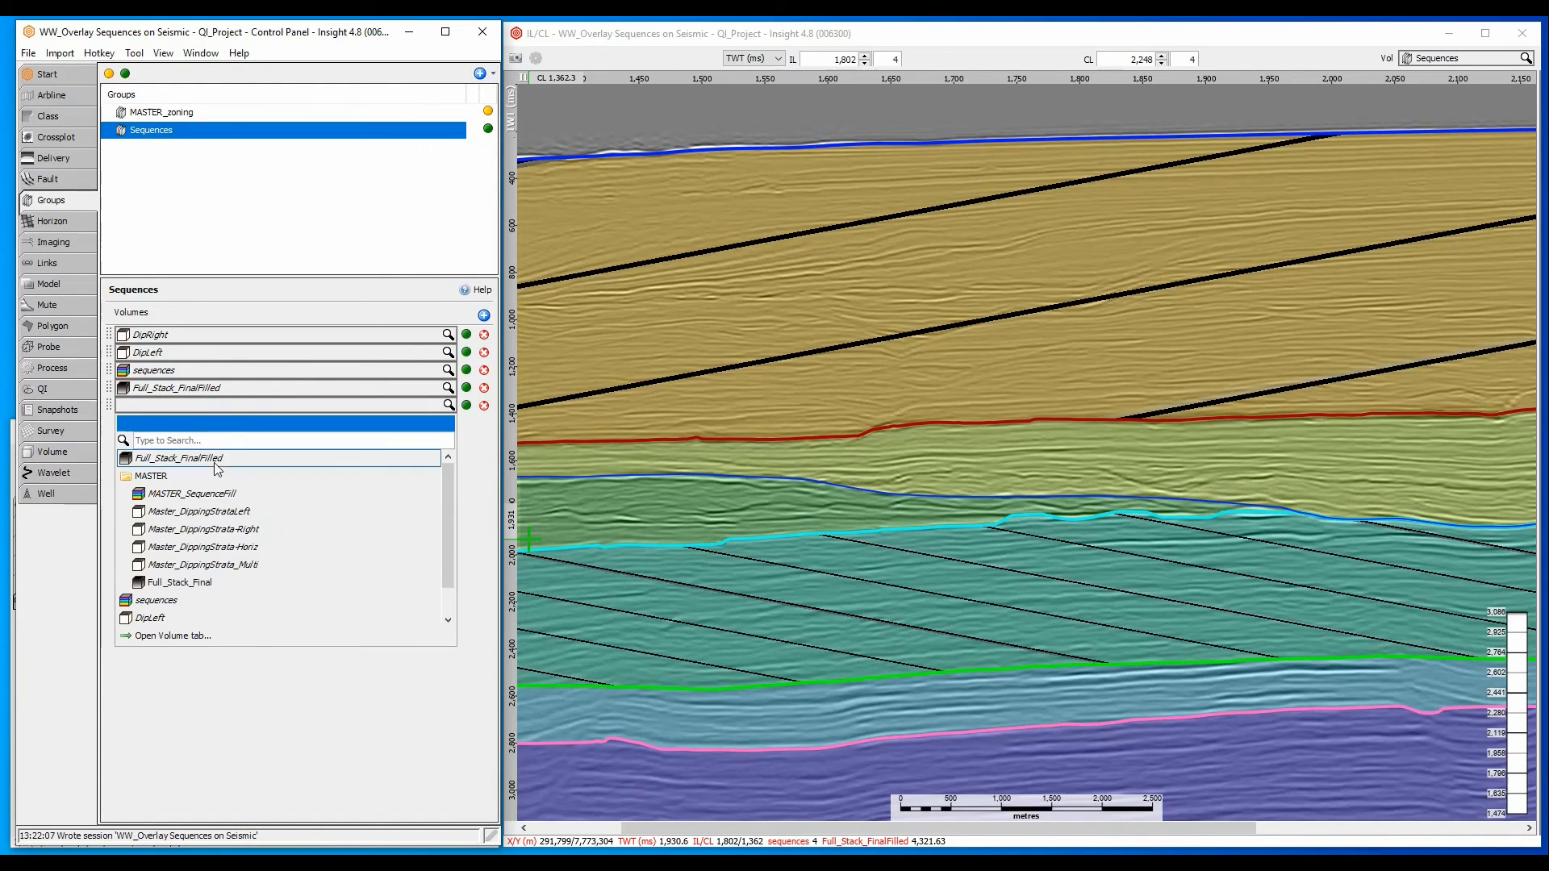
scroll(206, 536, "down", 1)
left_click(184, 620)
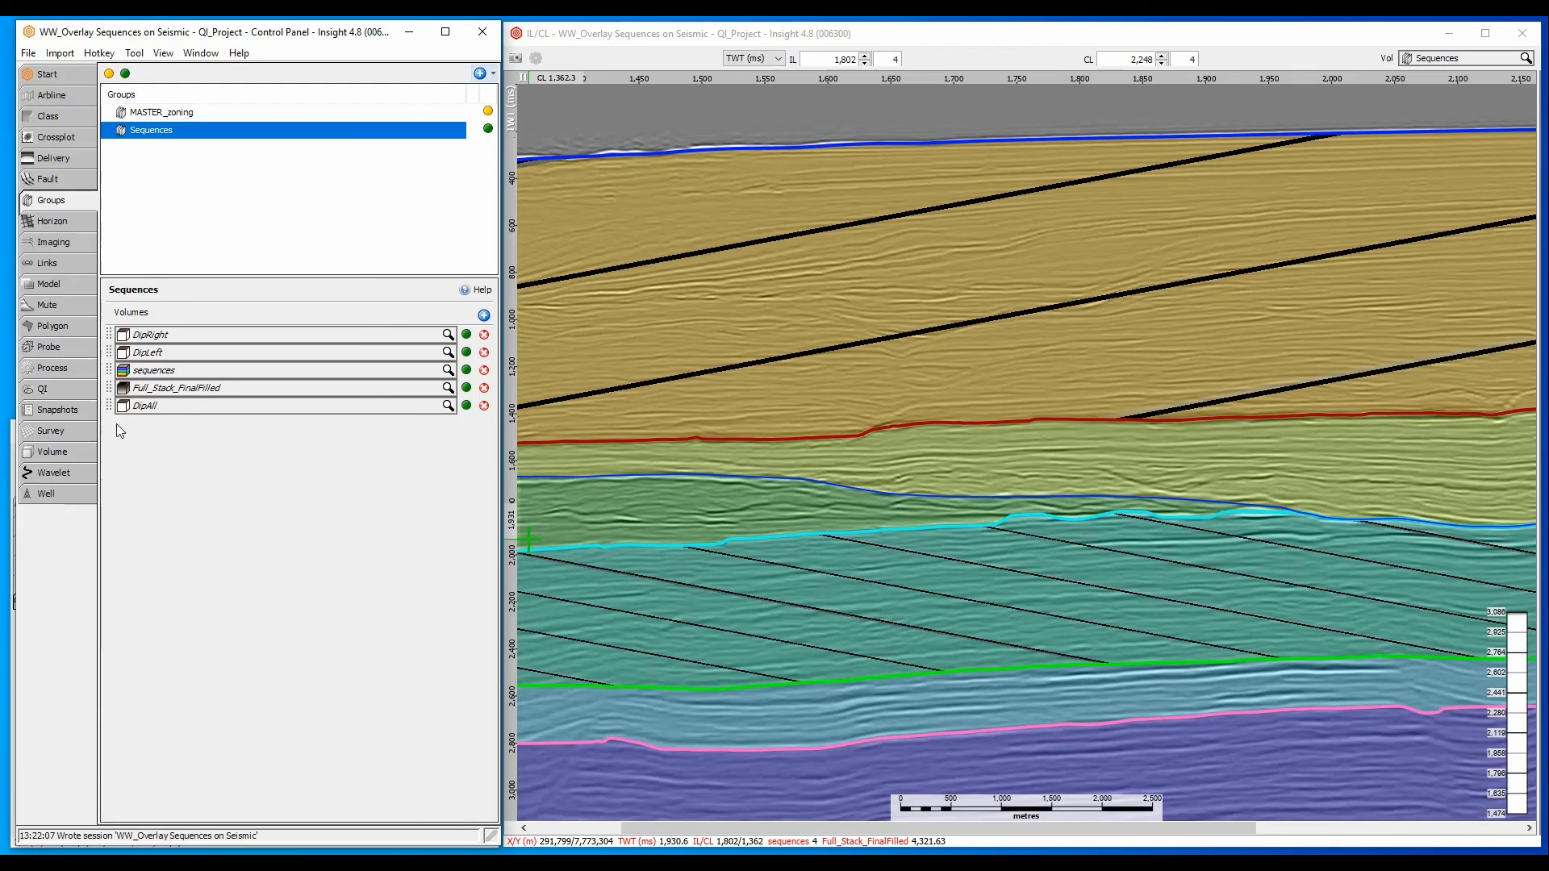
left_click_drag(109, 406, 110, 334)
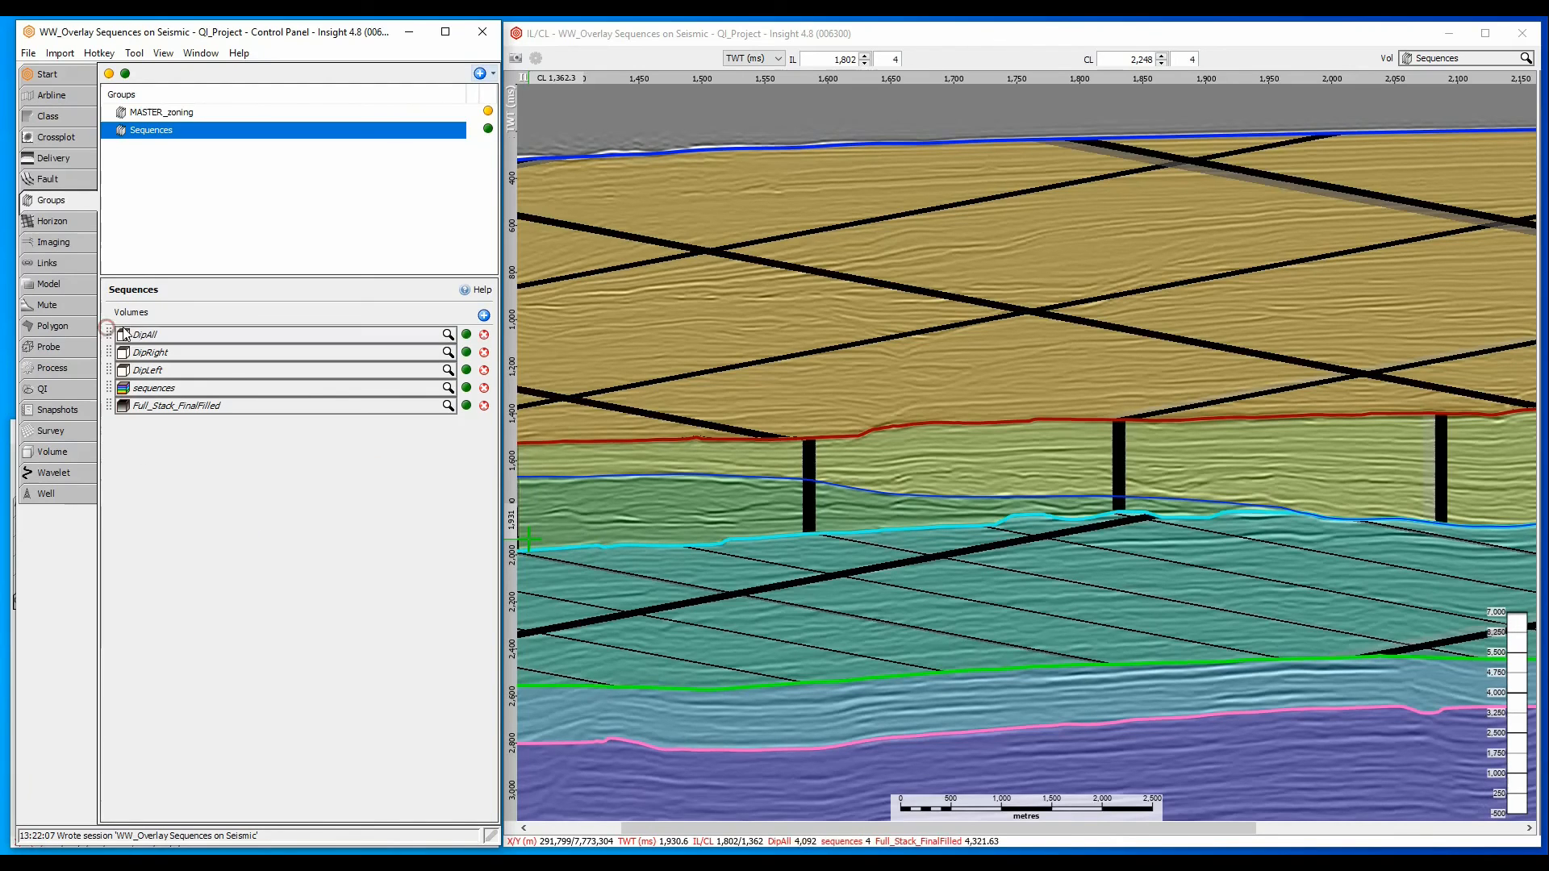
- Toggle the sequences, DipLeft, DipRight and DipAll volumes off and on in the group to compare their overlays on the section
left_click(466, 388)
left_click(466, 388)
left_click(466, 370)
left_click(466, 352)
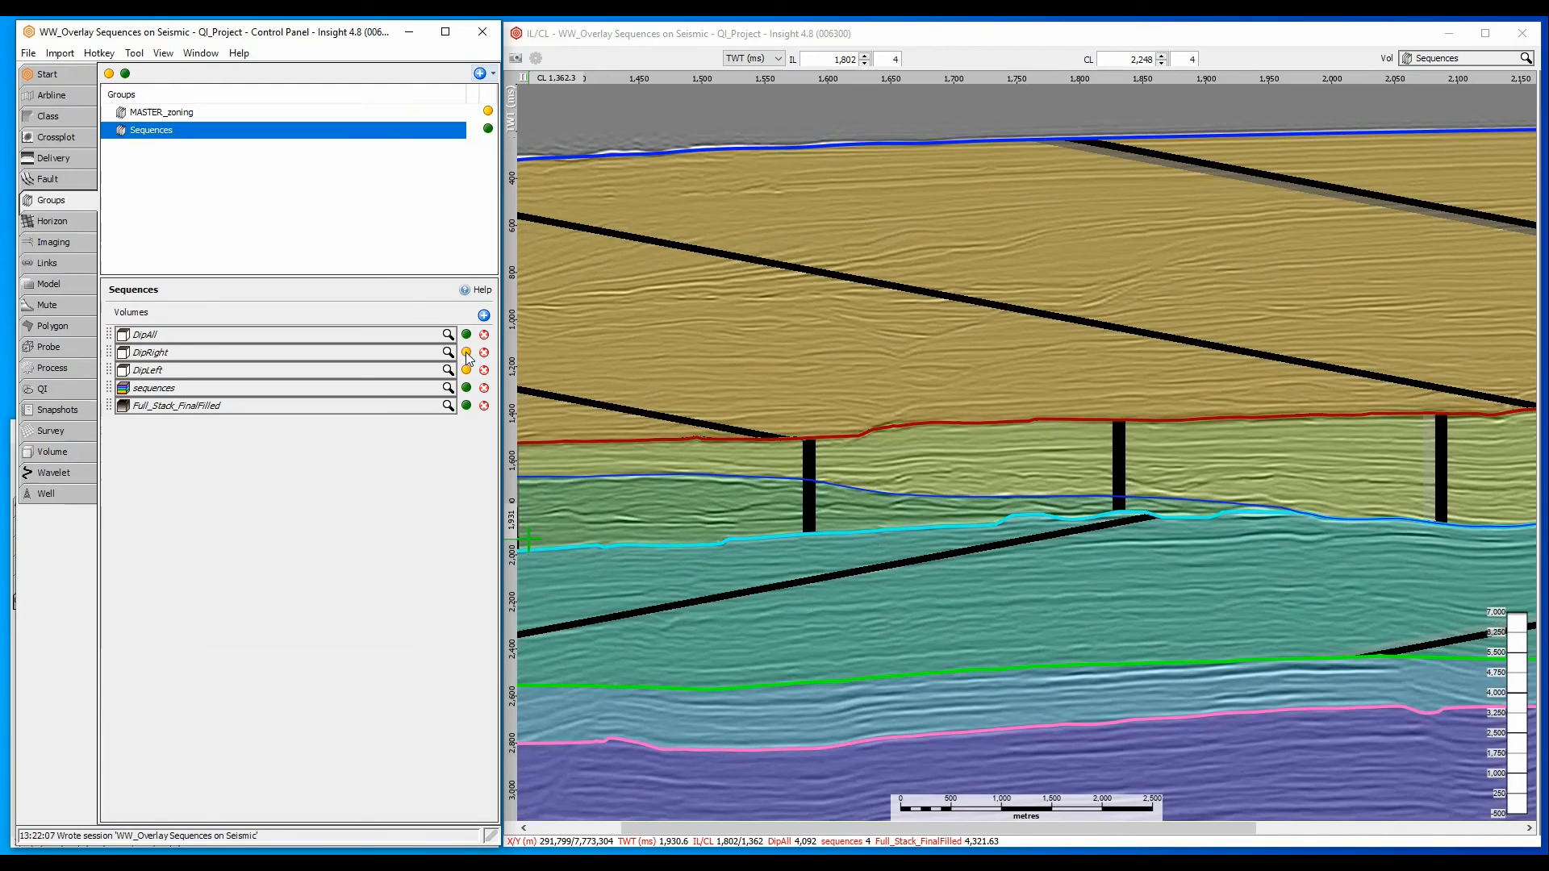
left_click(467, 334)
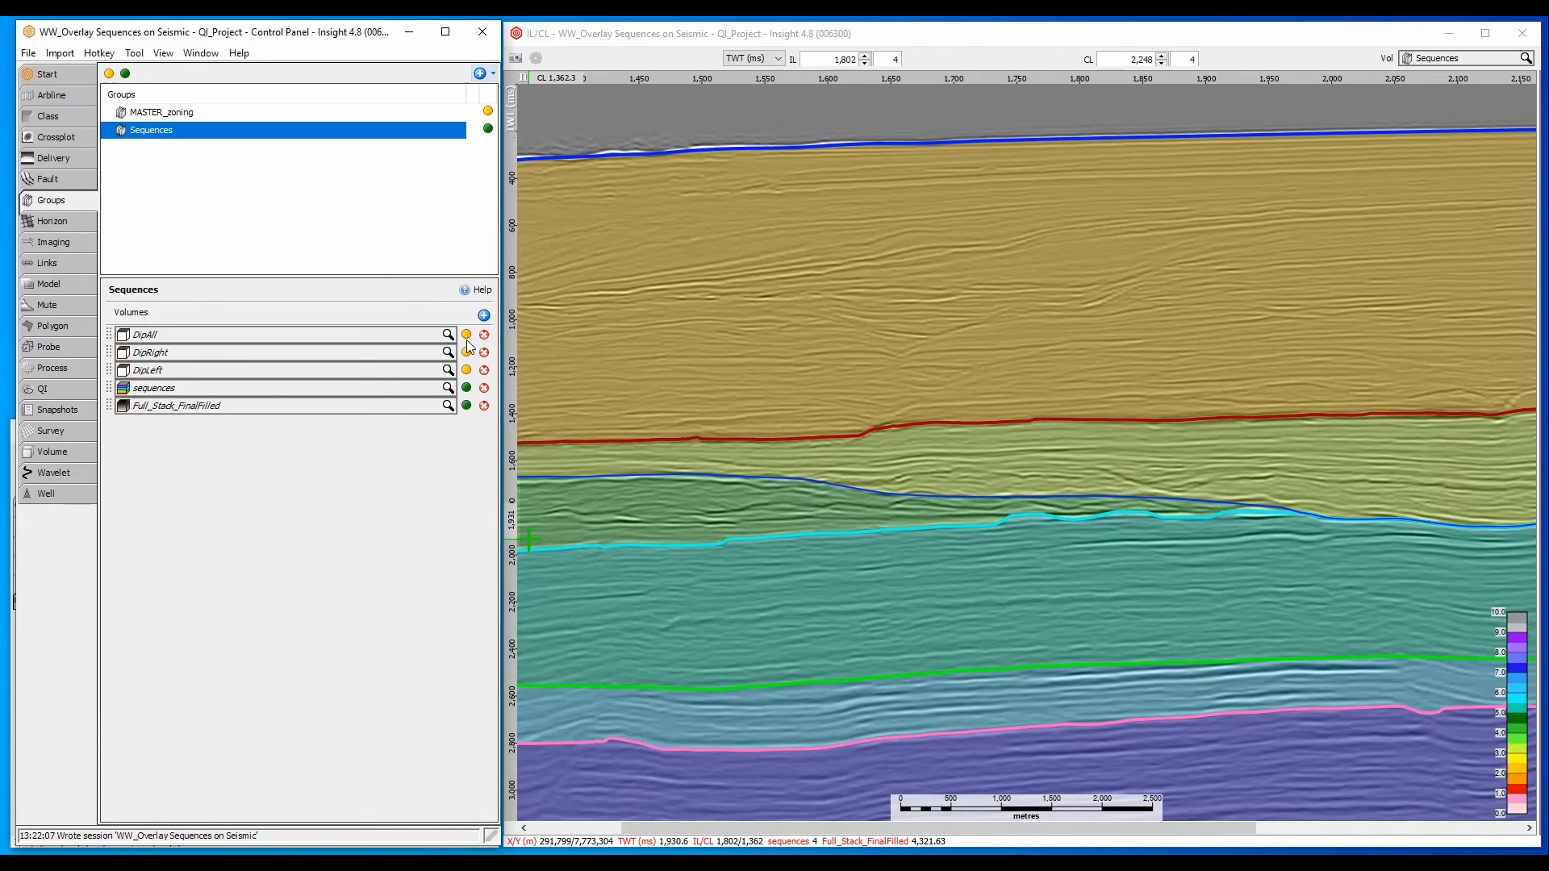
left_click(466, 351)
left_click(468, 370)
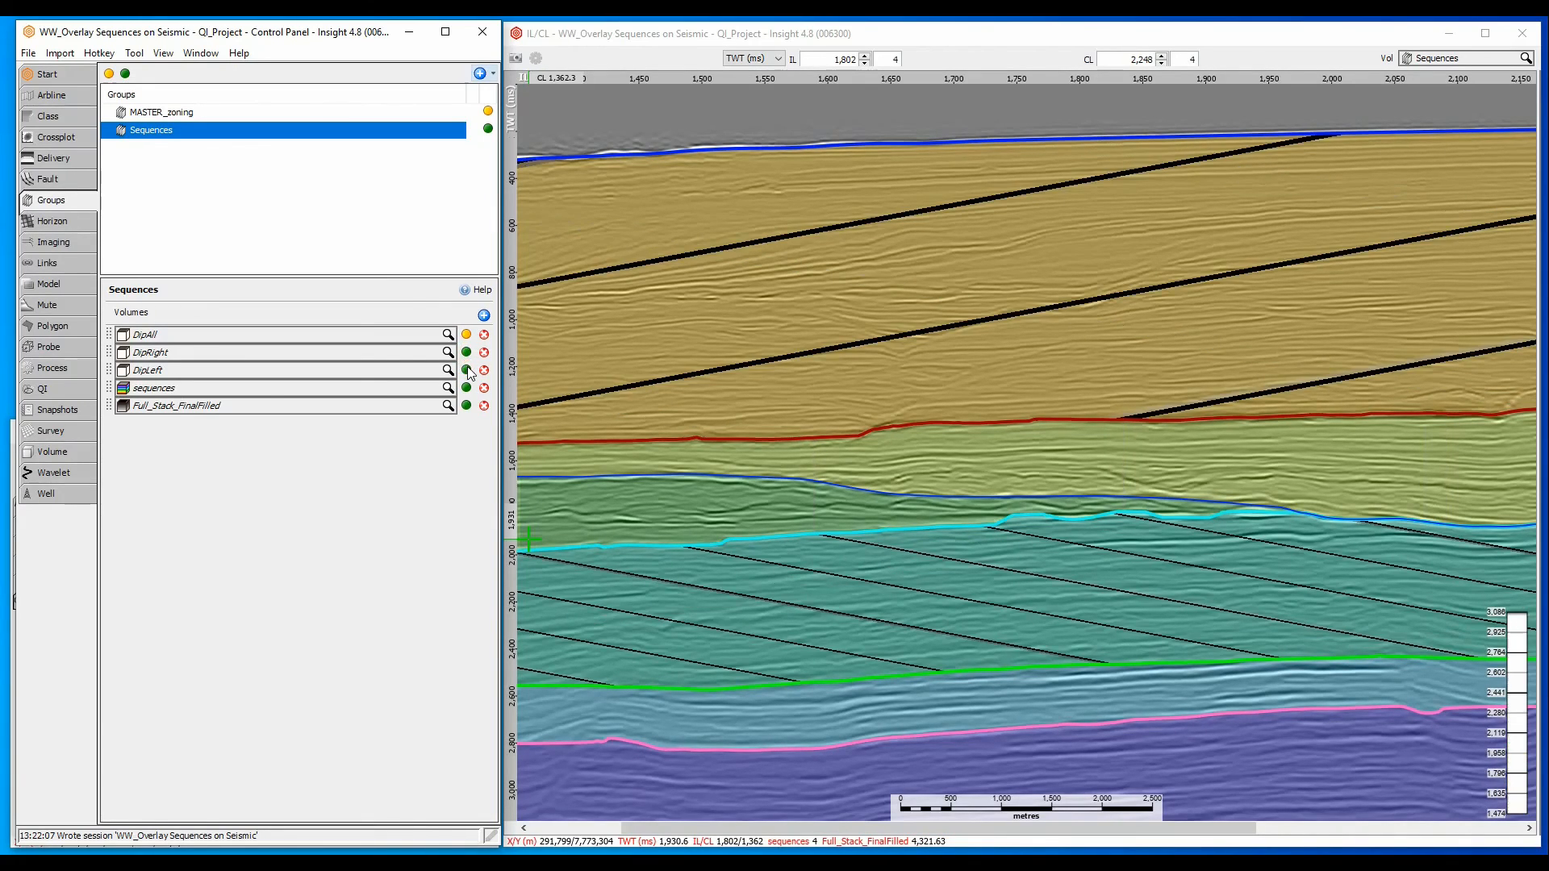
left_click(466, 333)
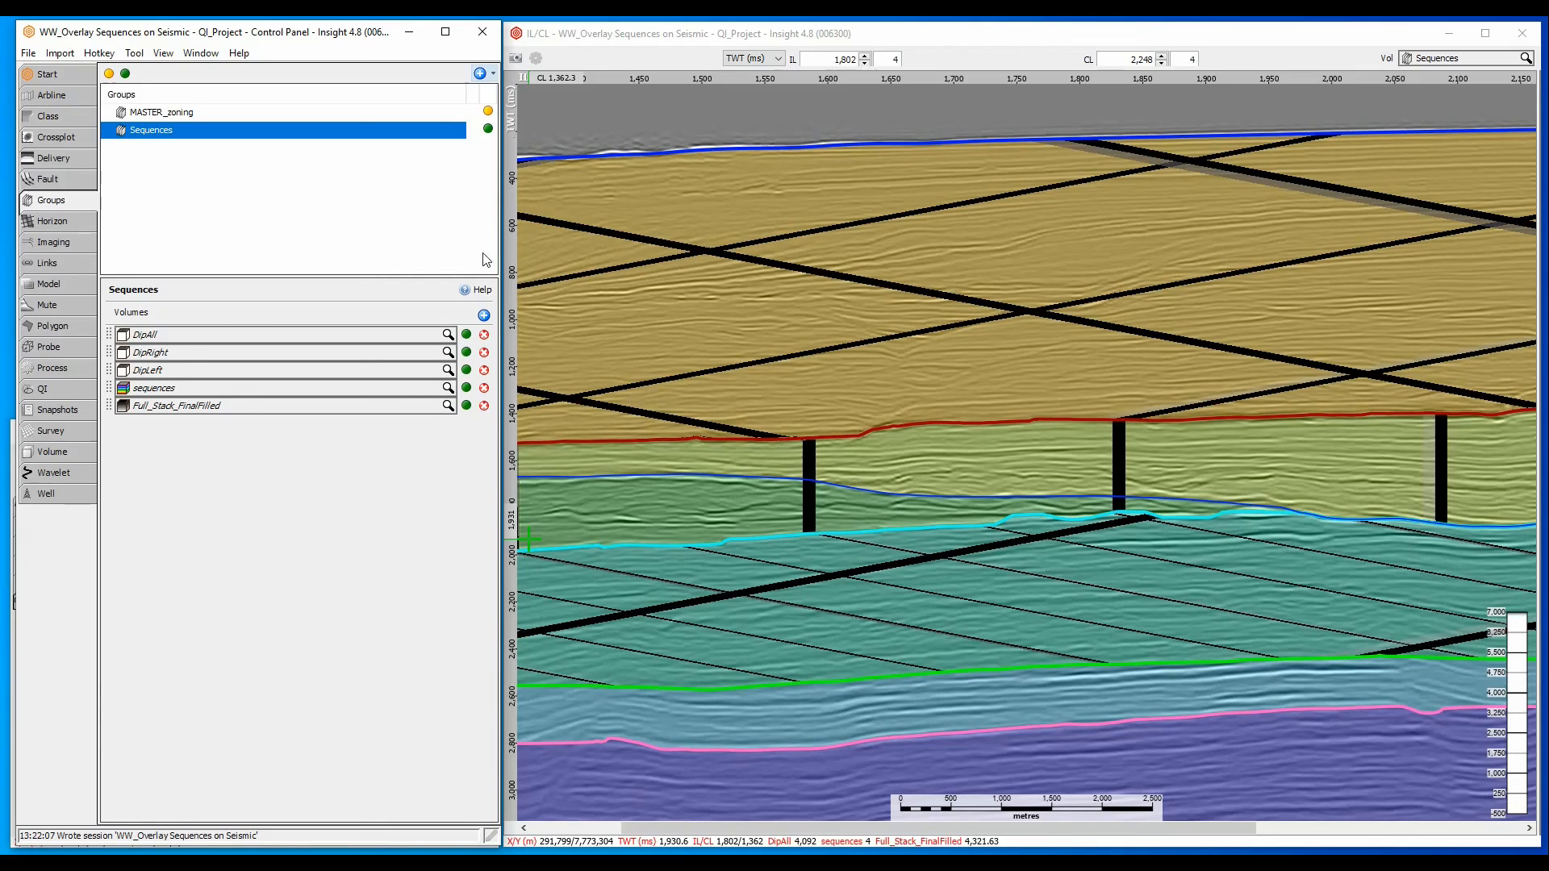
- Make the MASTER_zoning group available for display and show it in the section view
left_click(489, 111)
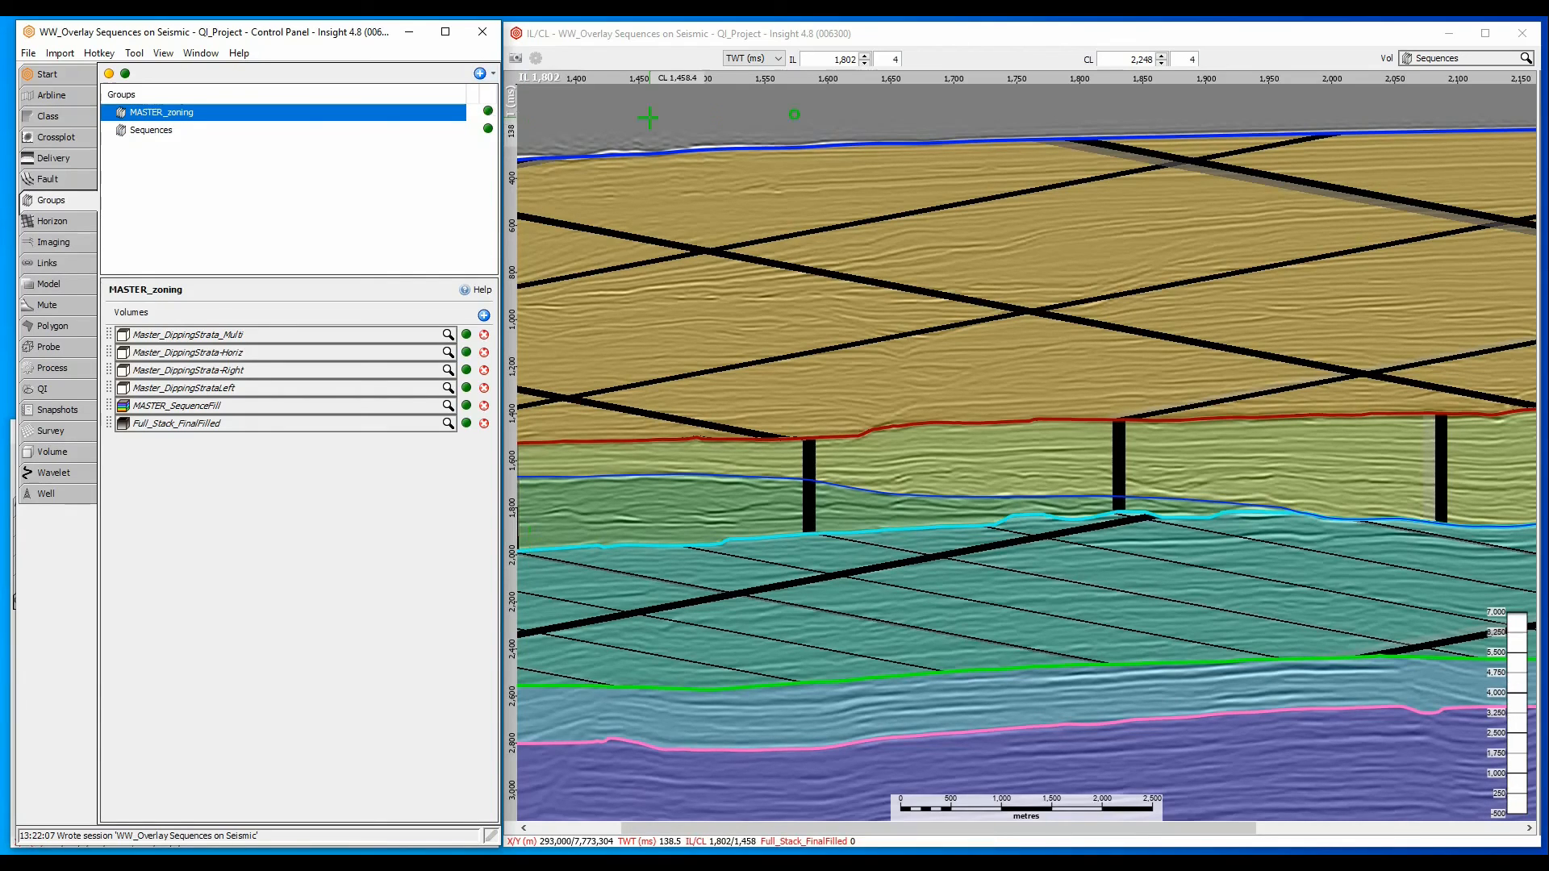
left_click(1431, 59)
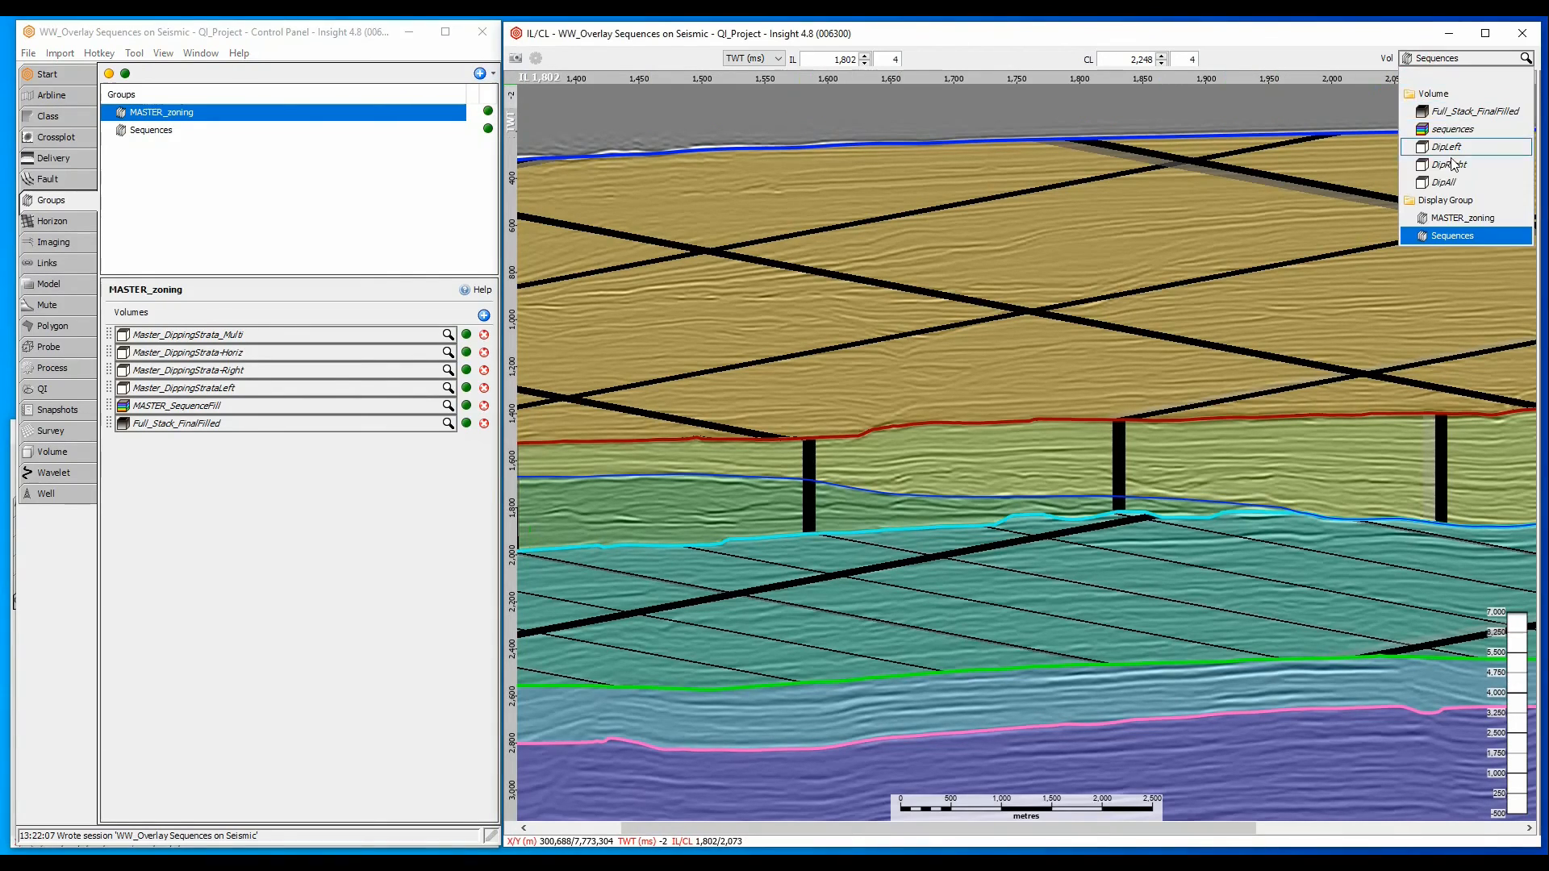
left_click(1461, 220)
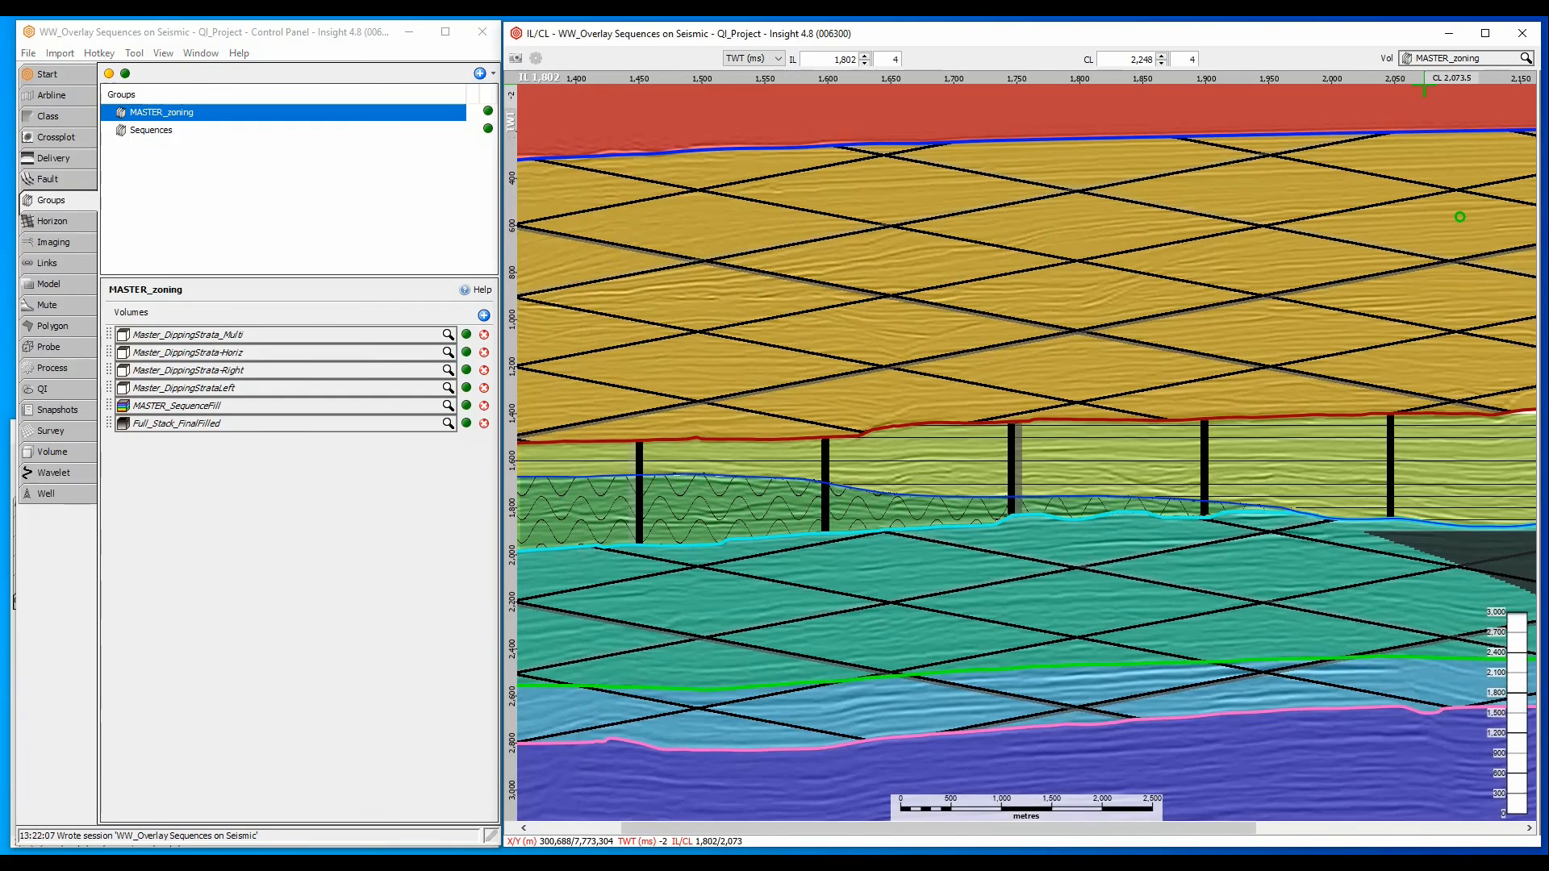